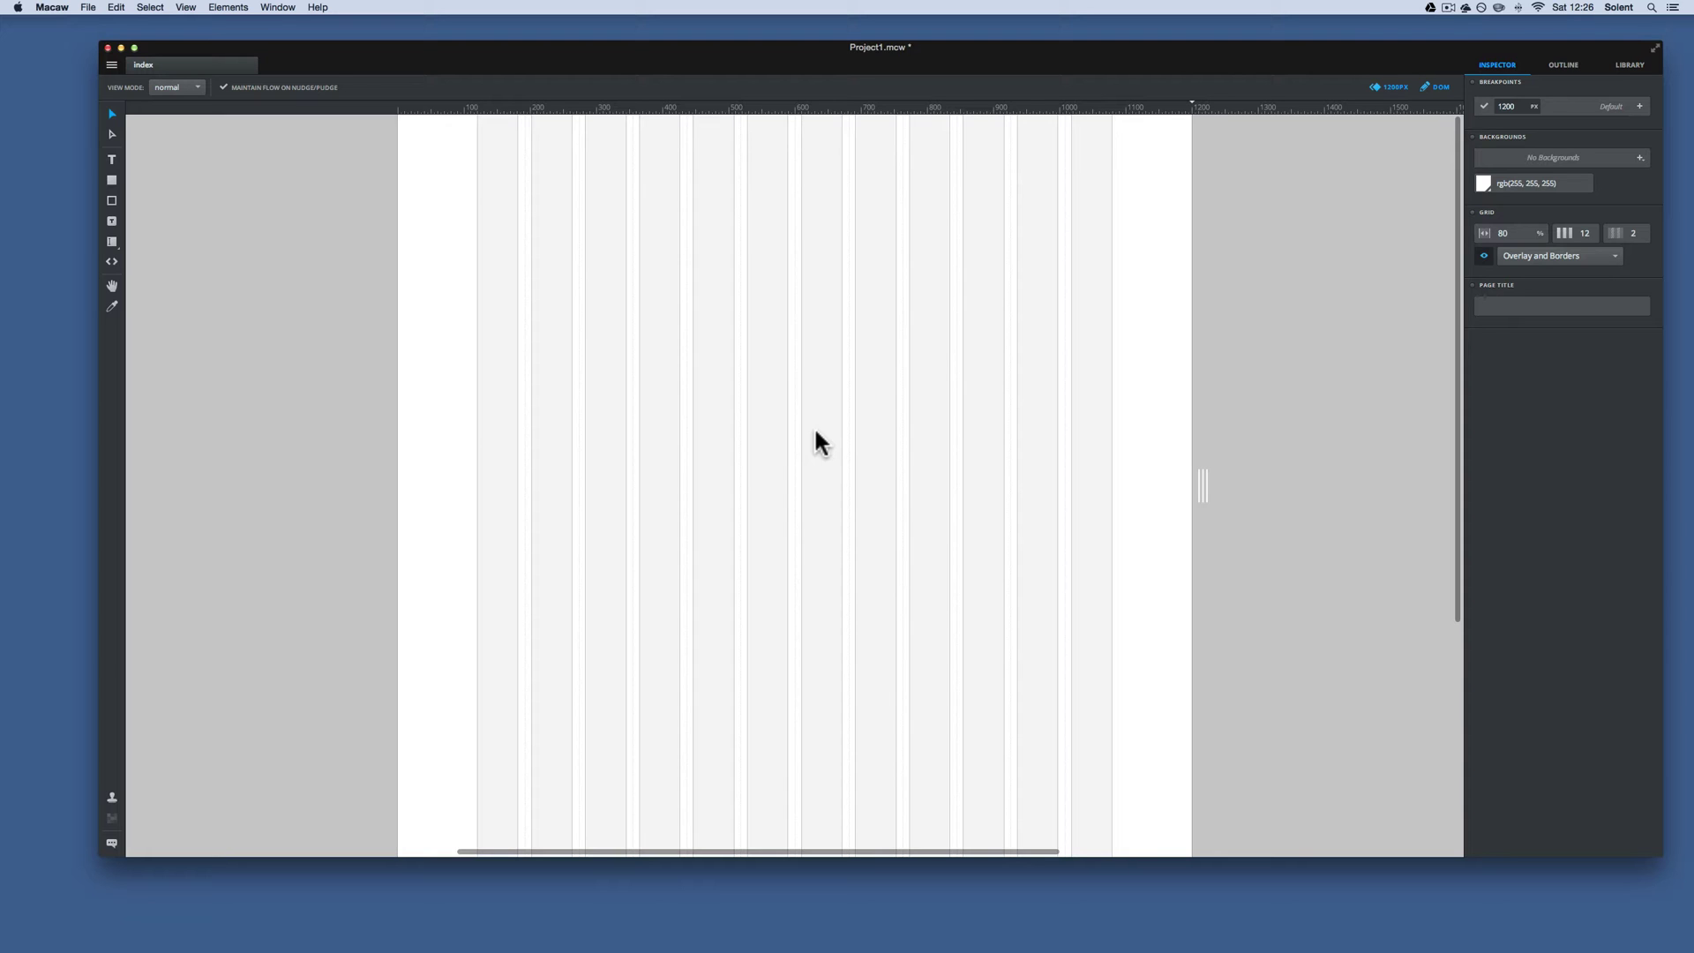
# Step: Draw a 39.2%-wide, 369 px tall rectangle near the top centre and fill it red rgb(247, 7, 7)
pyautogui.click(112, 181)
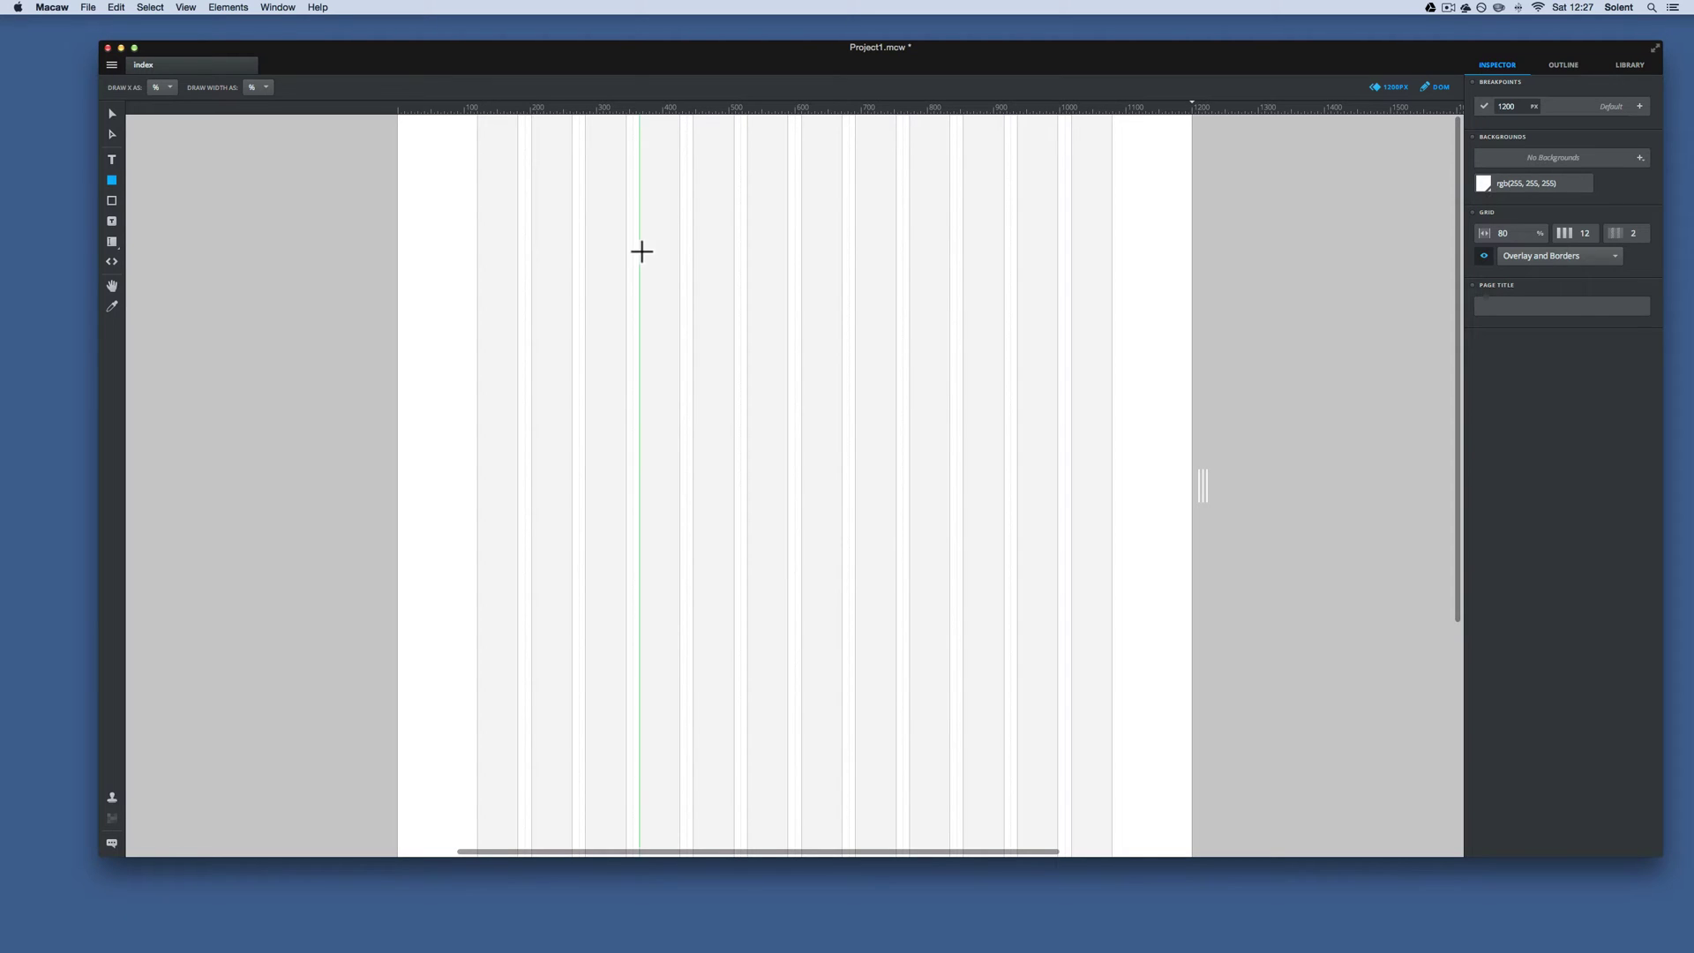
pyautogui.moveTo(639, 249)
pyautogui.mouseDown()
pyautogui.moveTo(785, 403)
pyautogui.moveTo(950, 494)
pyautogui.mouseUp()
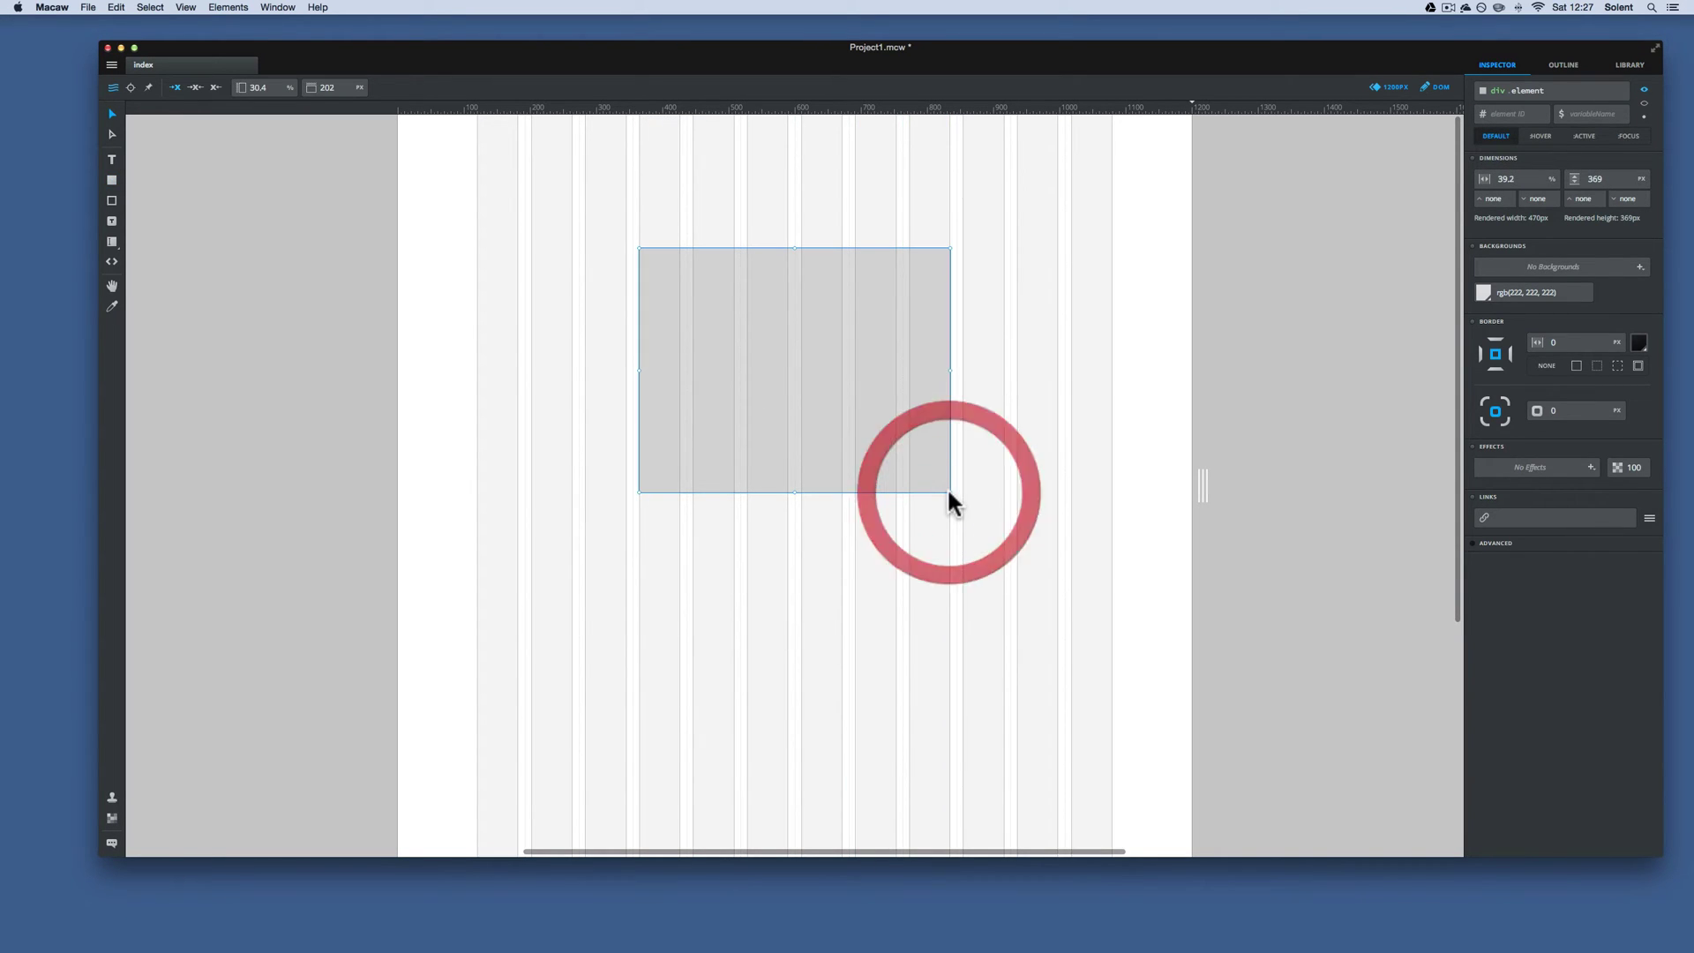
pyautogui.click(1486, 295)
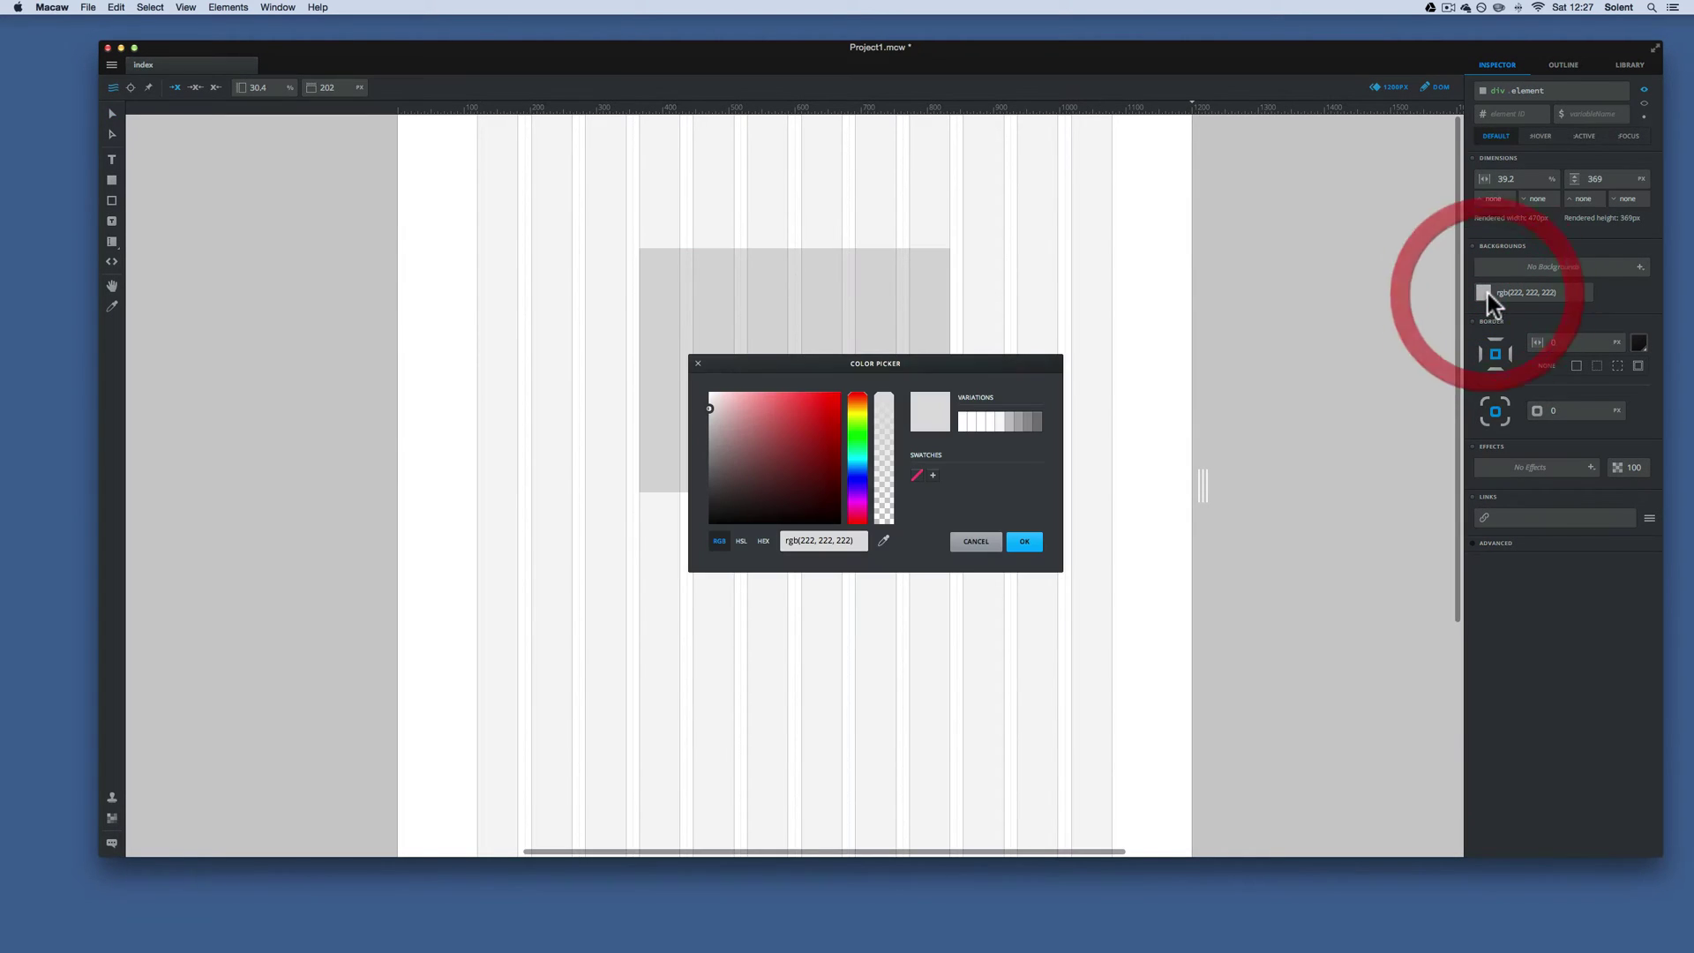
pyautogui.click(840, 408)
pyautogui.click(1025, 542)
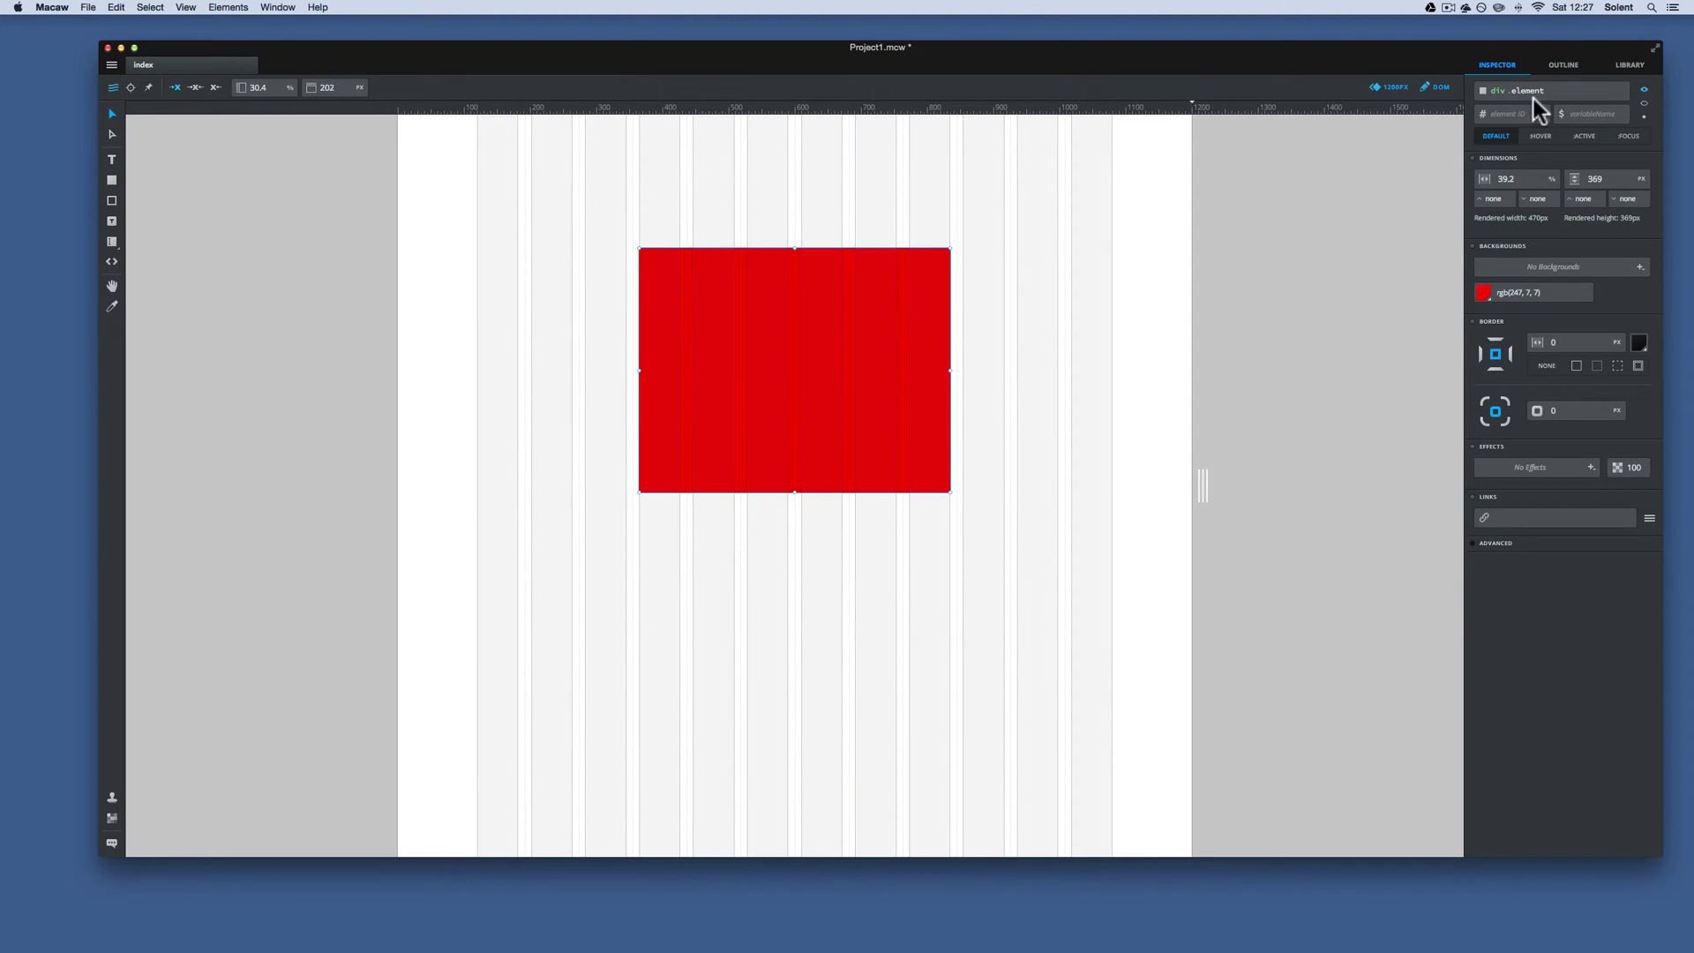
# Step: Rename the red box to section.section and drag it up to 162 px from the top
pyautogui.click(1483, 90)
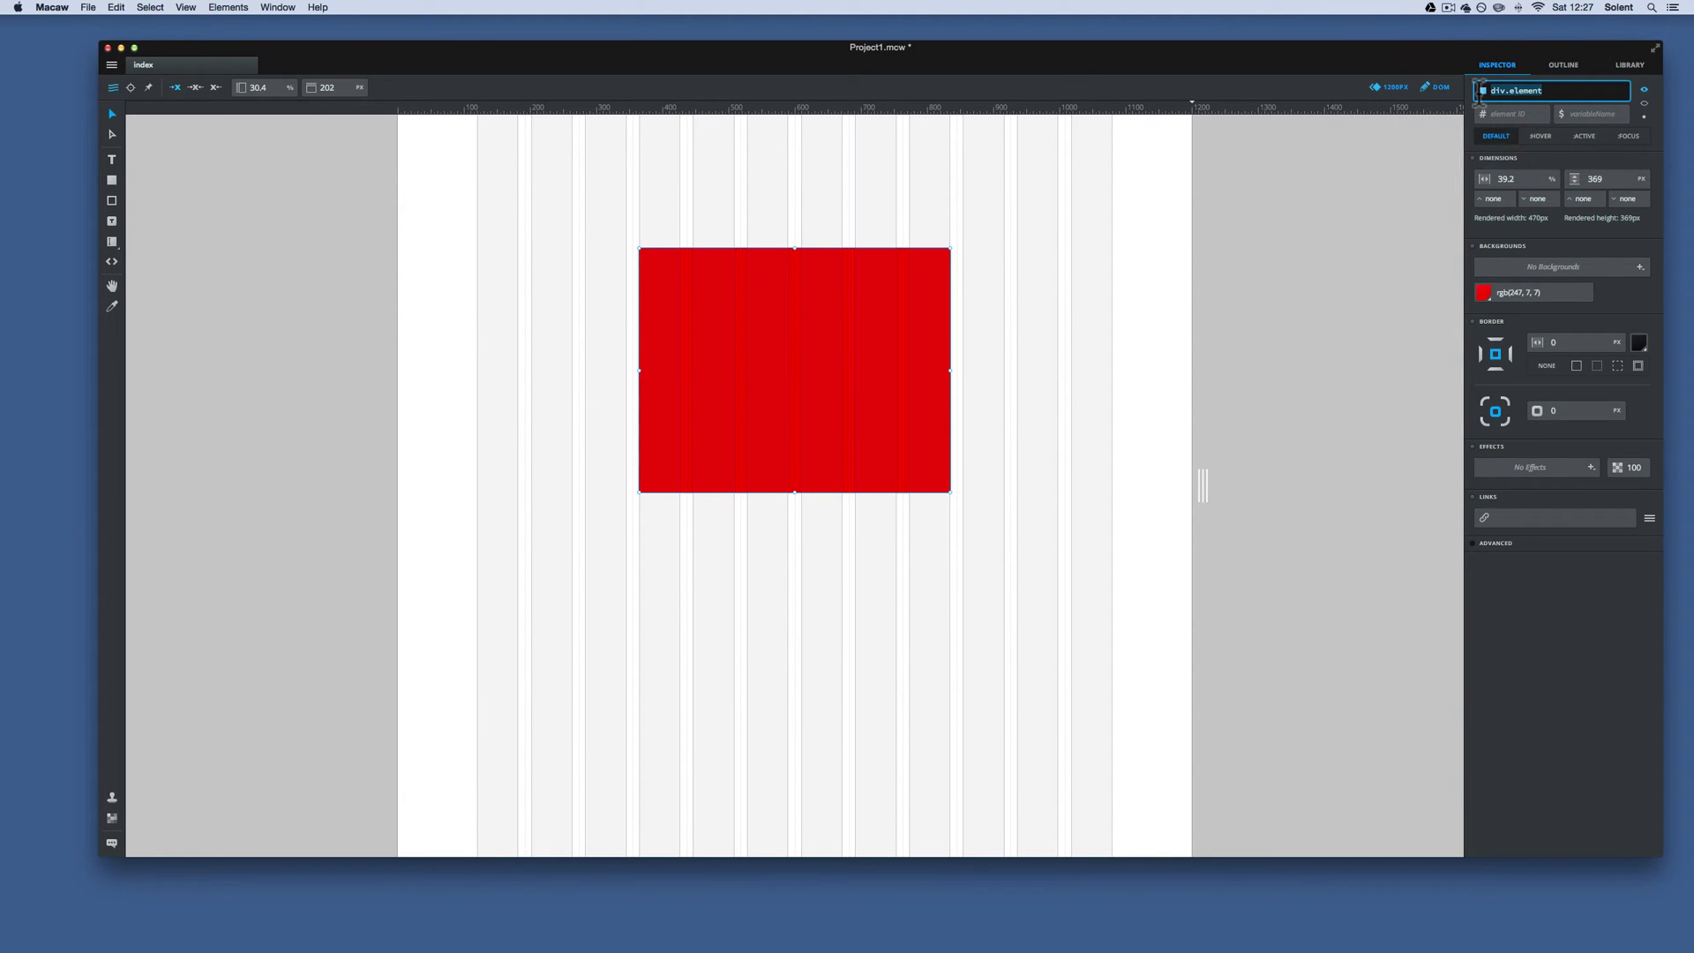
pyautogui.write('section.secty')
pyautogui.press('BackSpace')
pyautogui.write('ion')
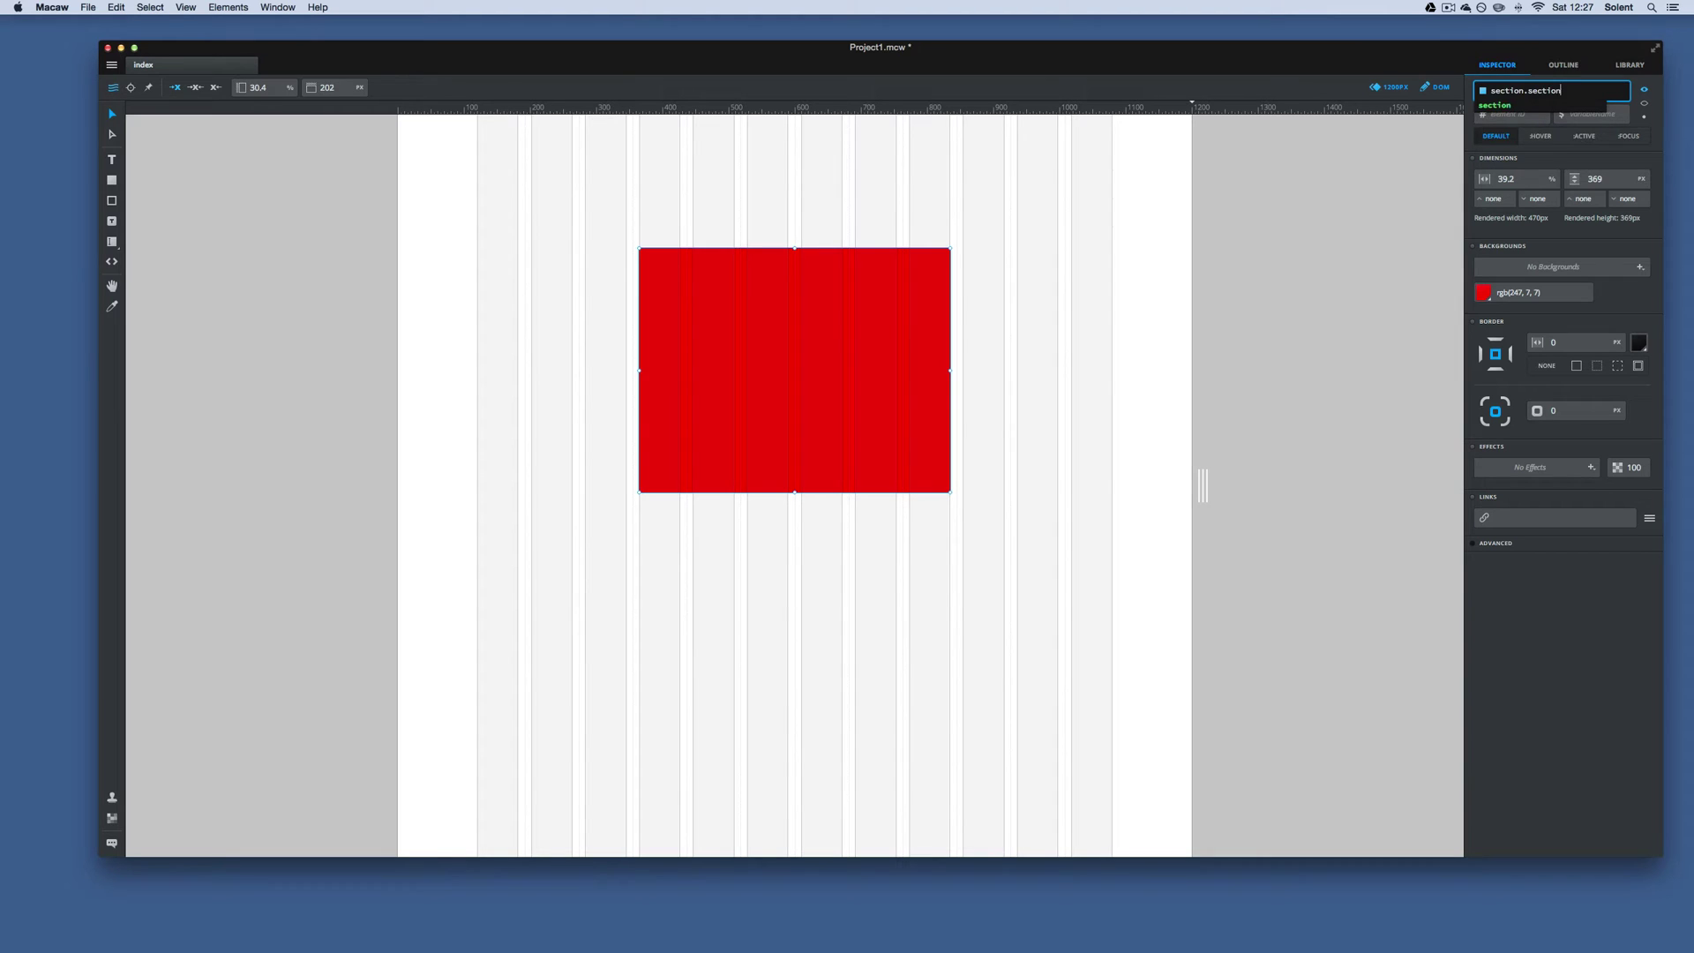
pyautogui.press('Return')
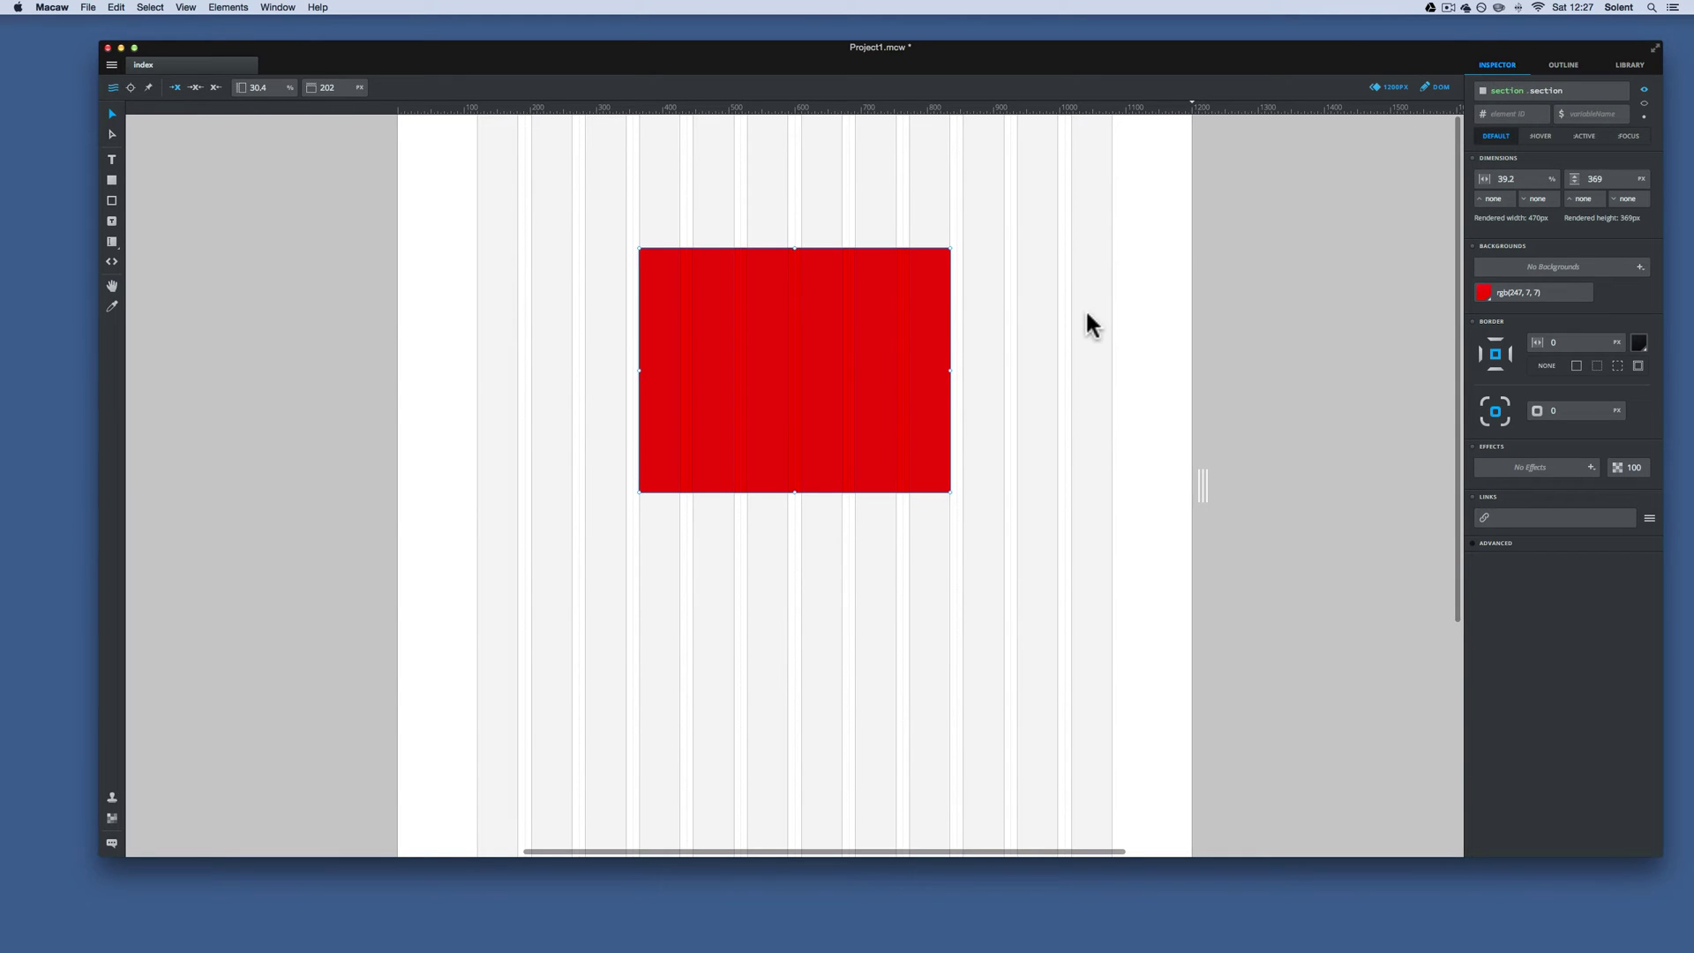
pyautogui.moveTo(885, 367)
pyautogui.mouseDown()
pyautogui.moveTo(839, 364)
pyautogui.moveTo(873, 374)
pyautogui.moveTo(868, 342)
pyautogui.moveTo(912, 359)
pyautogui.mouseUp()
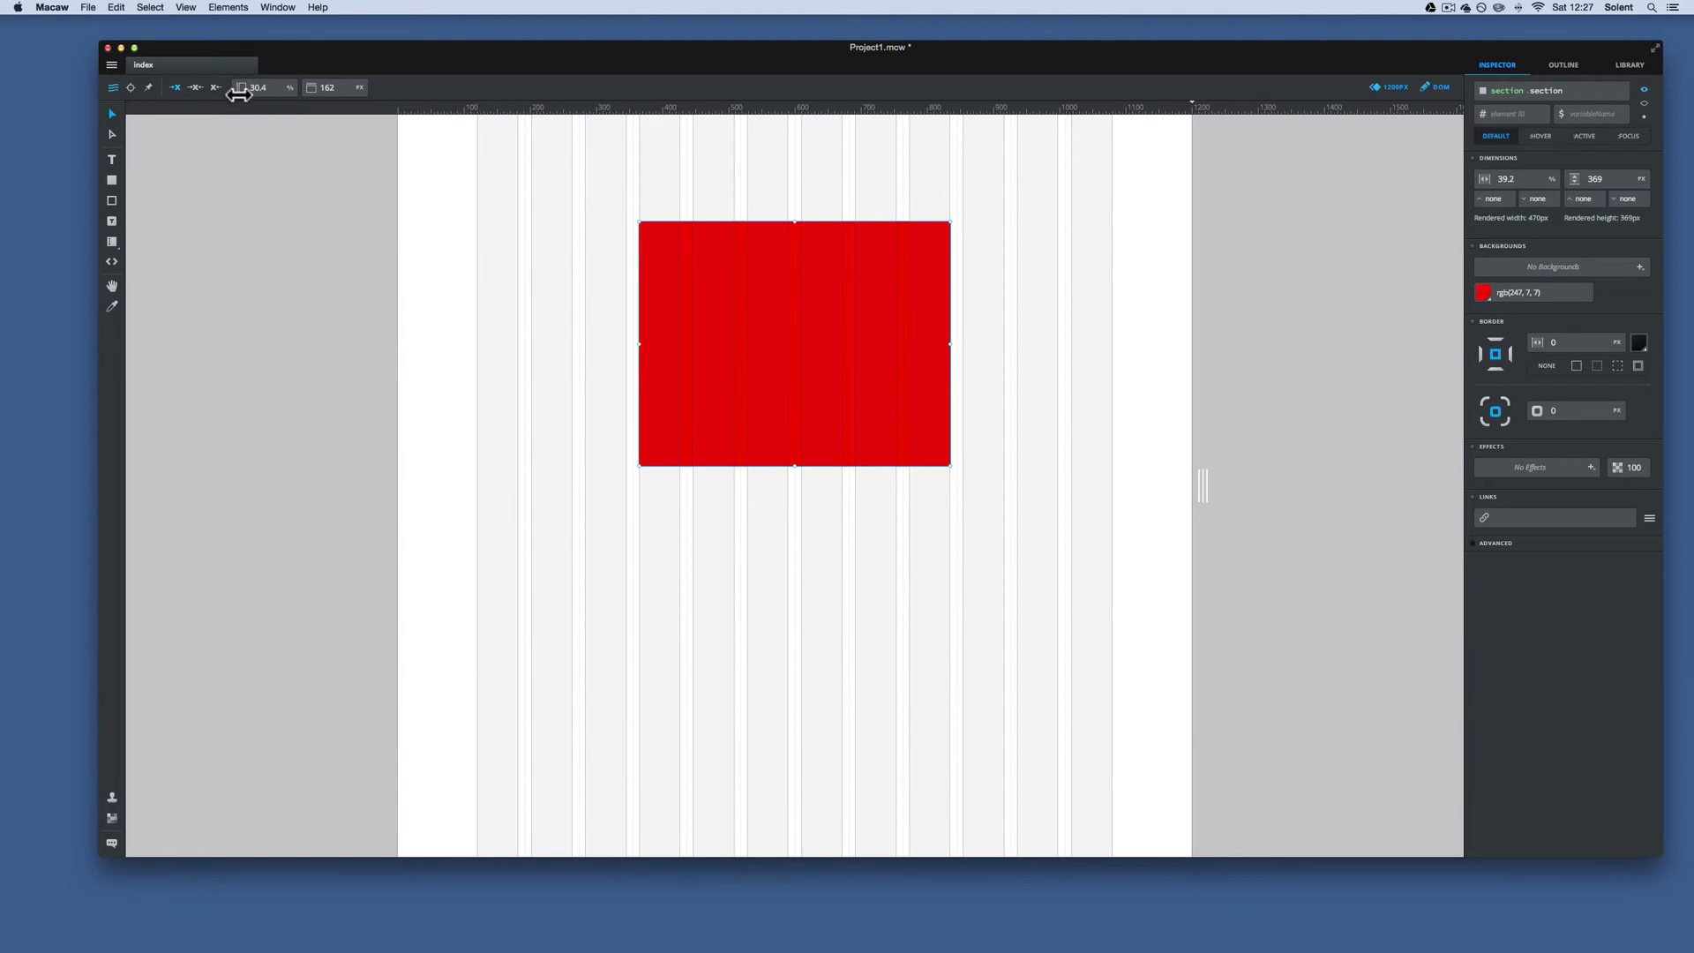
# Step: Switch the left offset and width from % to px, giving X 364 px and width 470 px
pyautogui.click(288, 88)
pyautogui.click(288, 77)
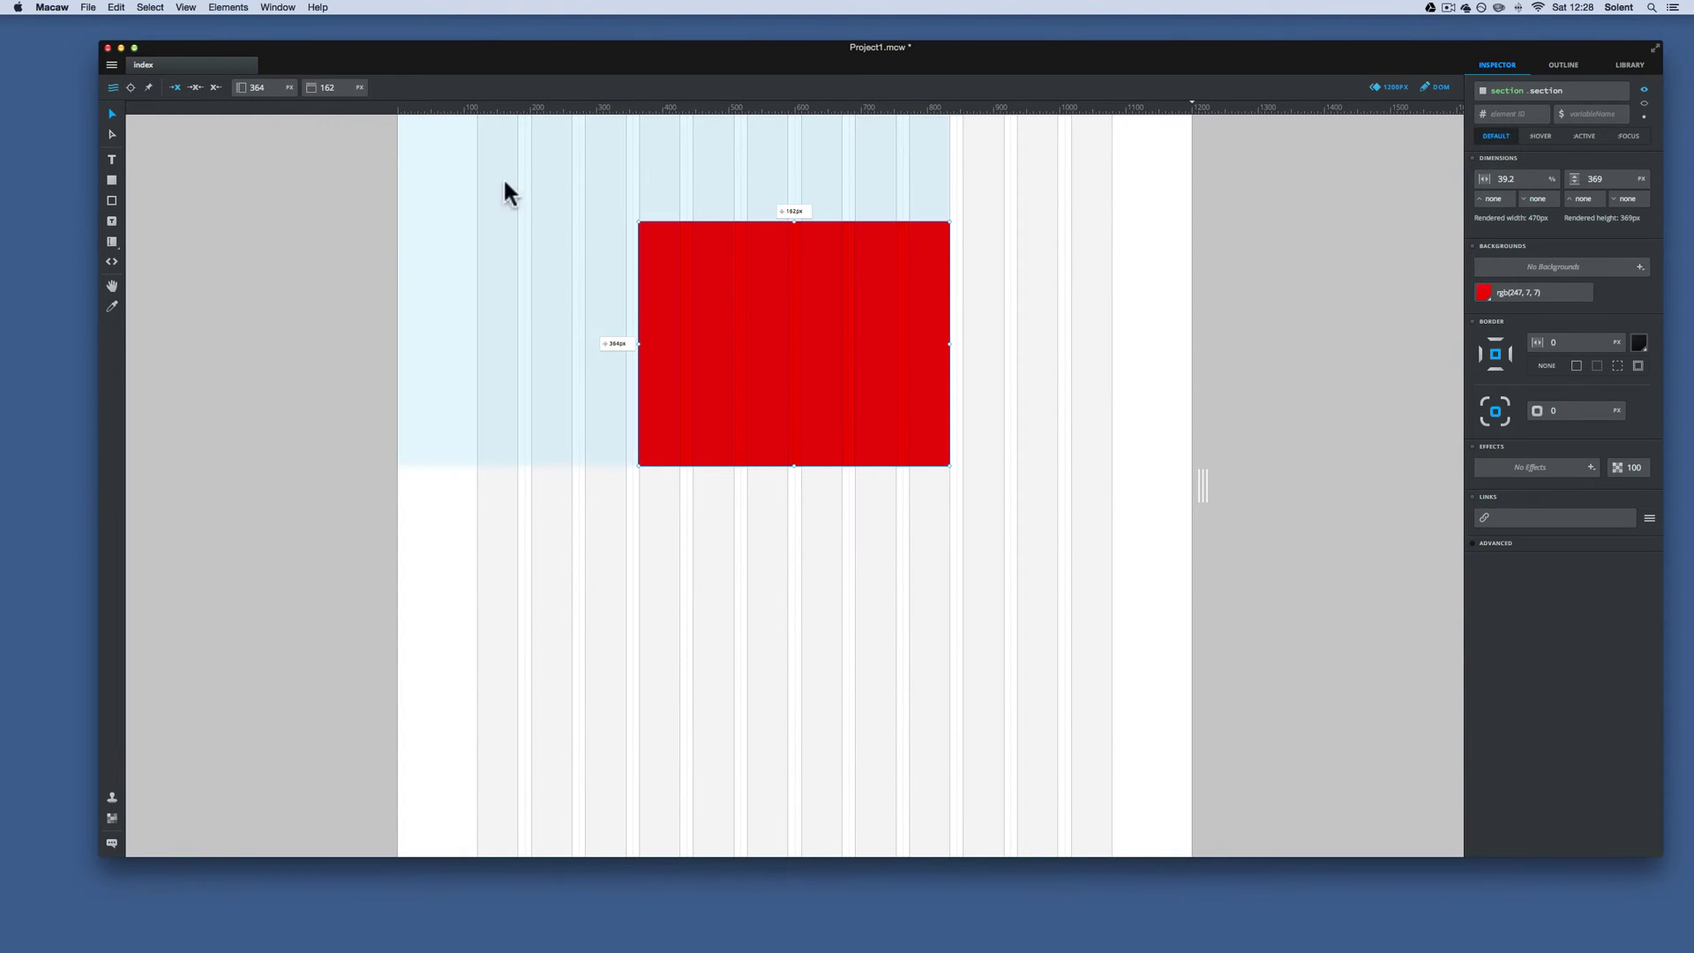
pyautogui.click(732, 292)
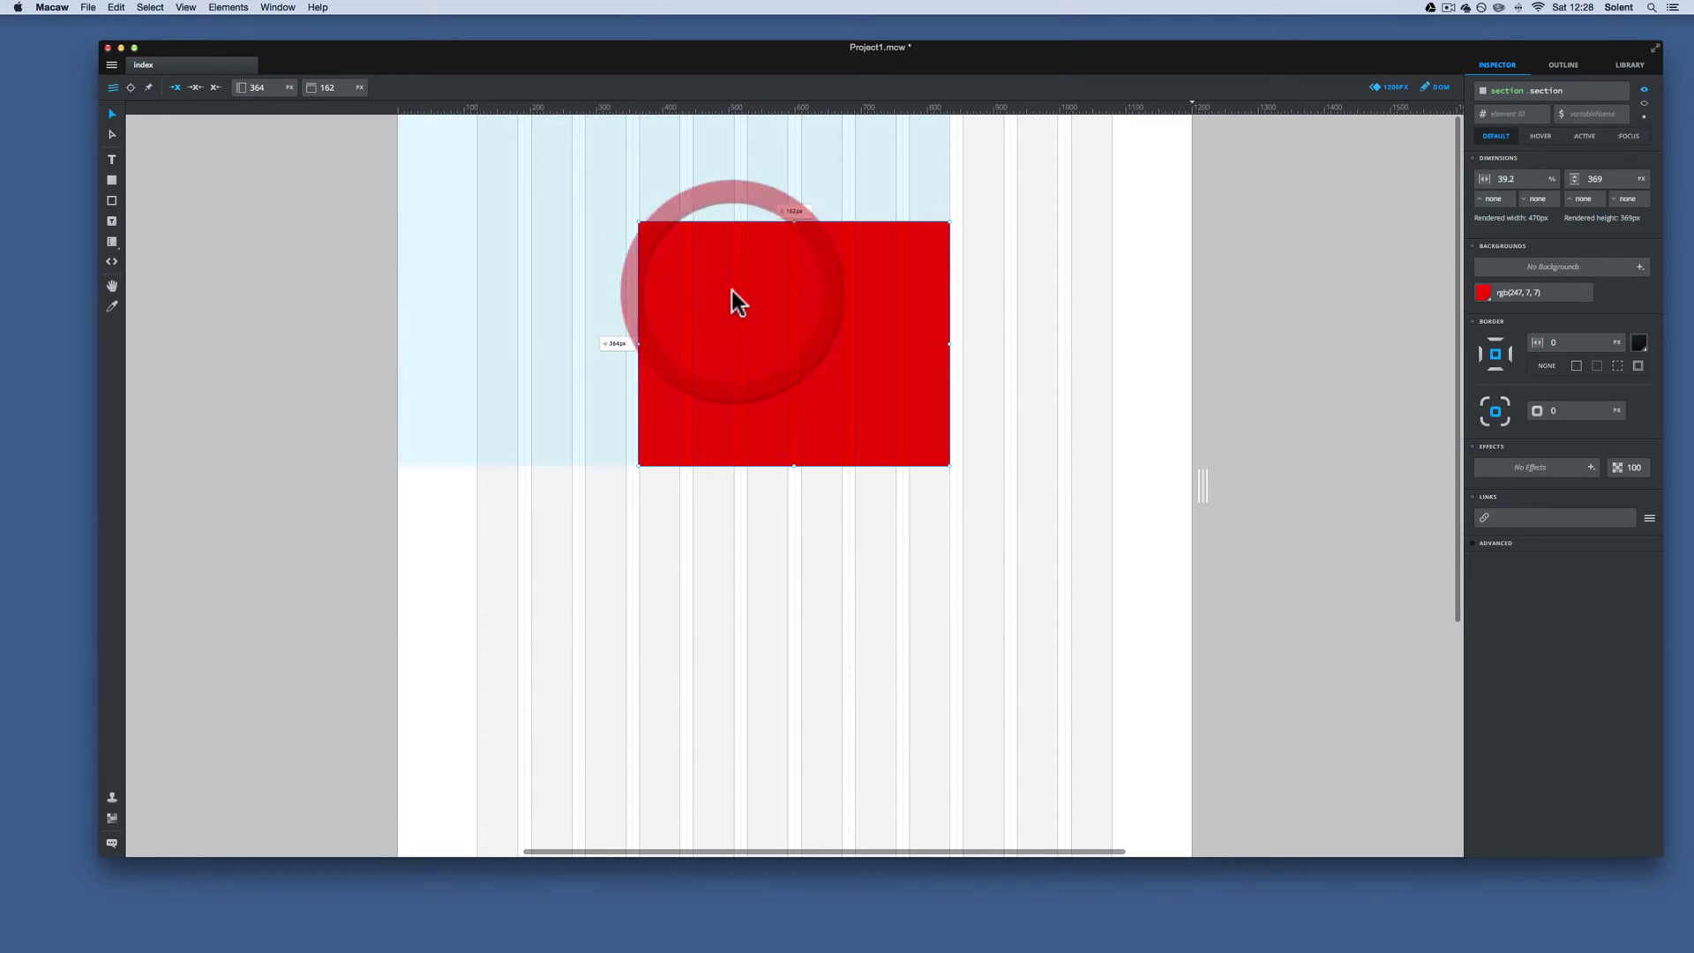
pyautogui.click(1551, 179)
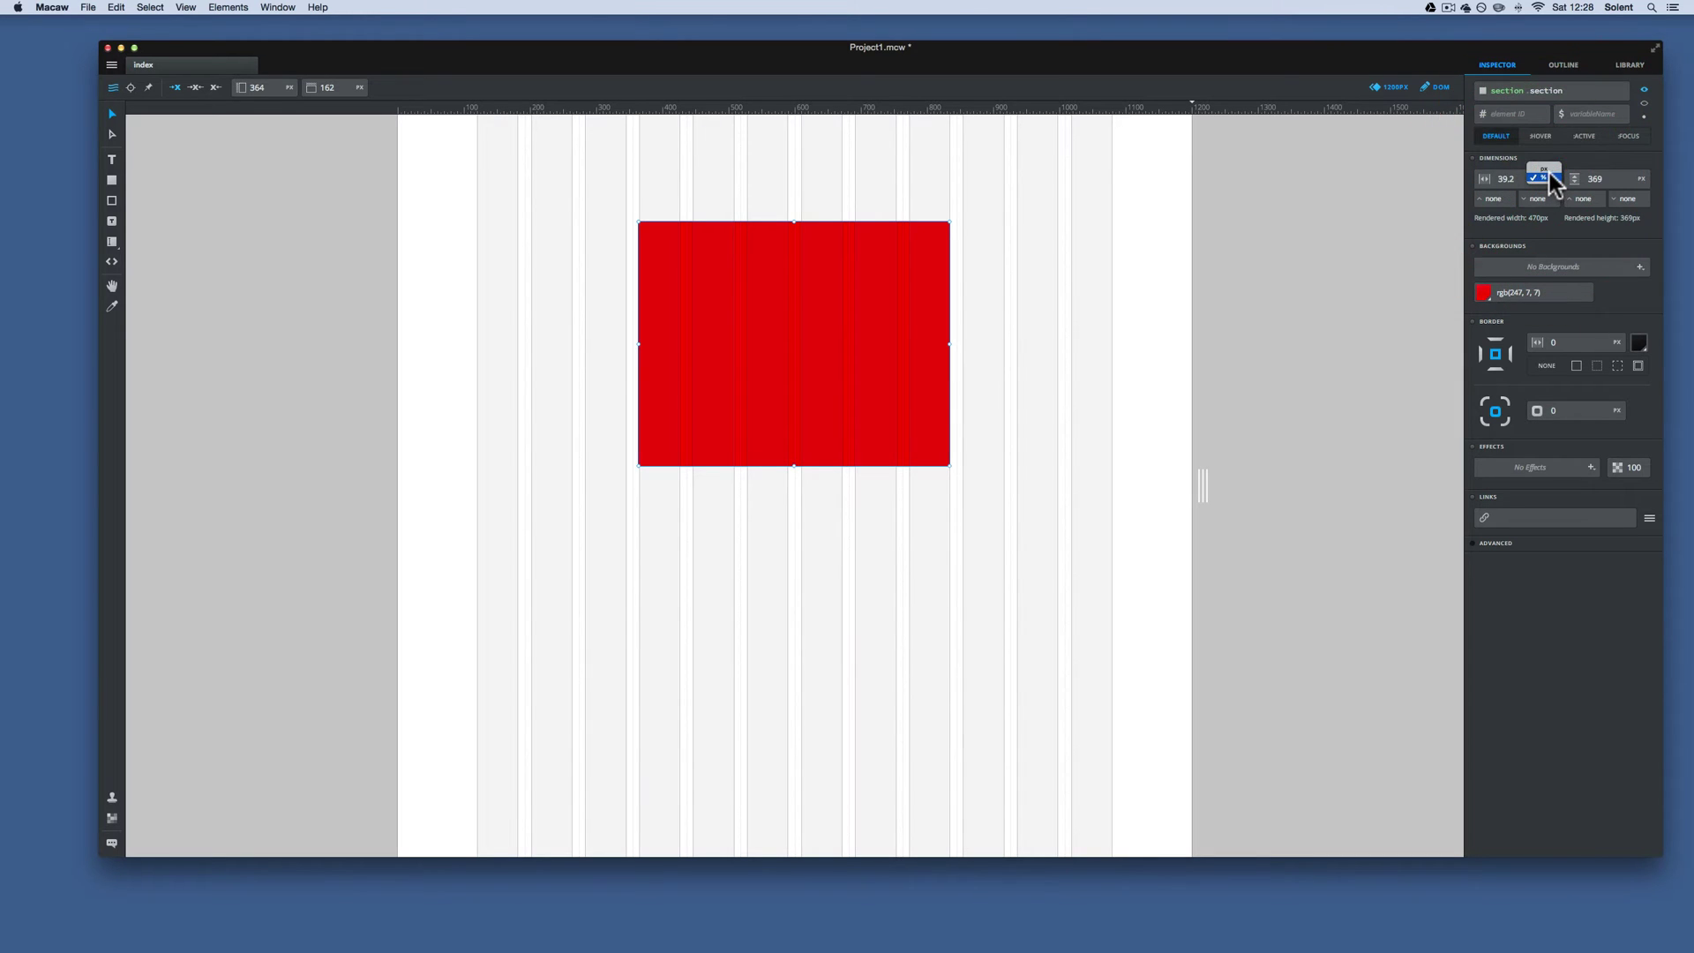
pyautogui.click(1559, 185)
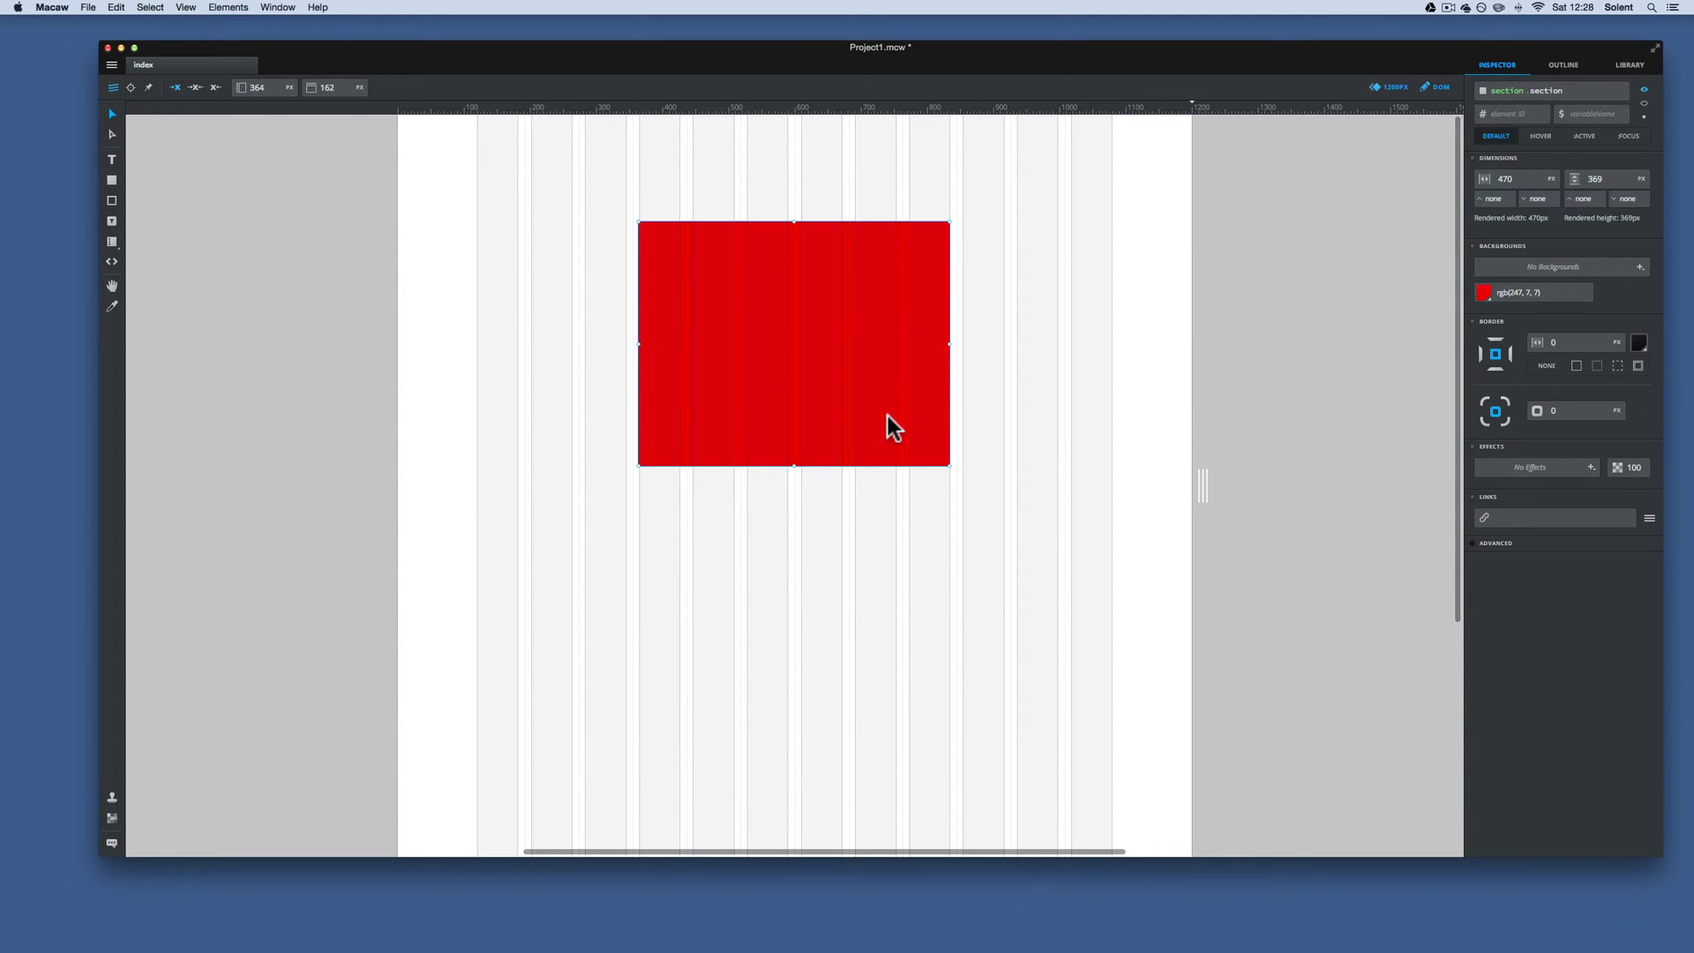
# Step: Drag the red section and its handles until it measures 471 × 347 px at X 446, Y 110
pyautogui.moveTo(894, 428)
pyautogui.mouseDown()
pyautogui.moveTo(892, 408)
pyautogui.moveTo(892, 430)
pyautogui.mouseUp()
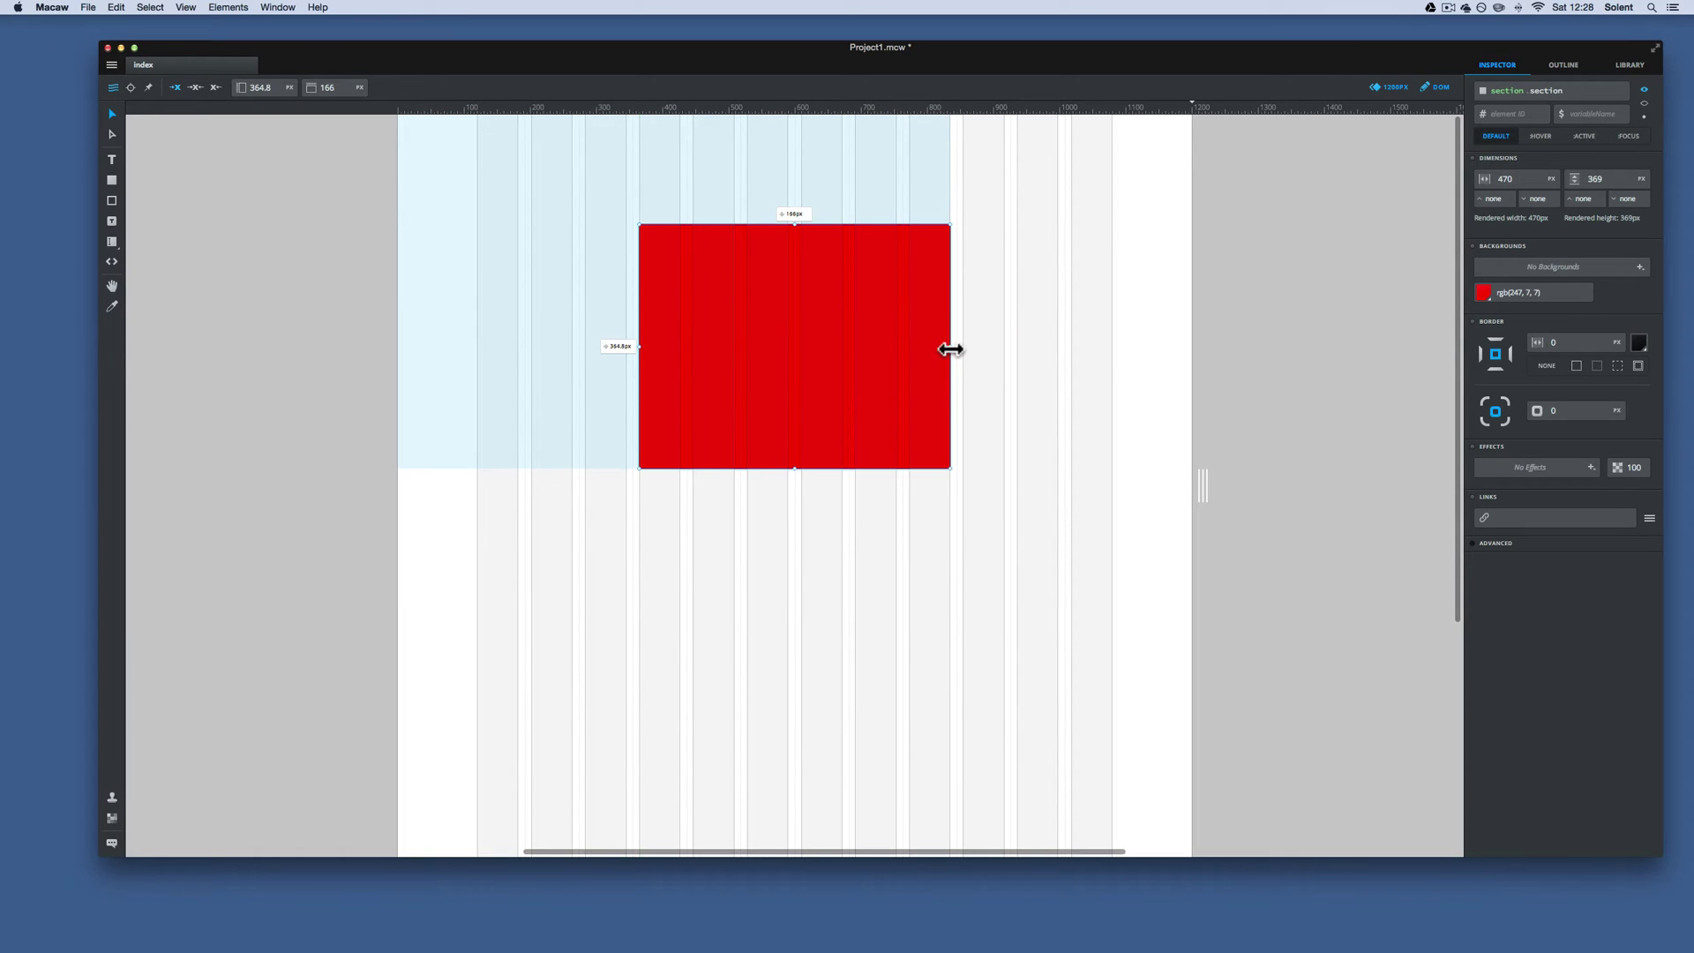
pyautogui.moveTo(950, 350)
pyautogui.mouseDown()
pyautogui.moveTo(906, 345)
pyautogui.moveTo(944, 357)
pyautogui.moveTo(915, 328)
pyautogui.moveTo(929, 345)
pyautogui.mouseUp()
pyautogui.moveTo(814, 602); pyautogui.dragTo(828, 495)
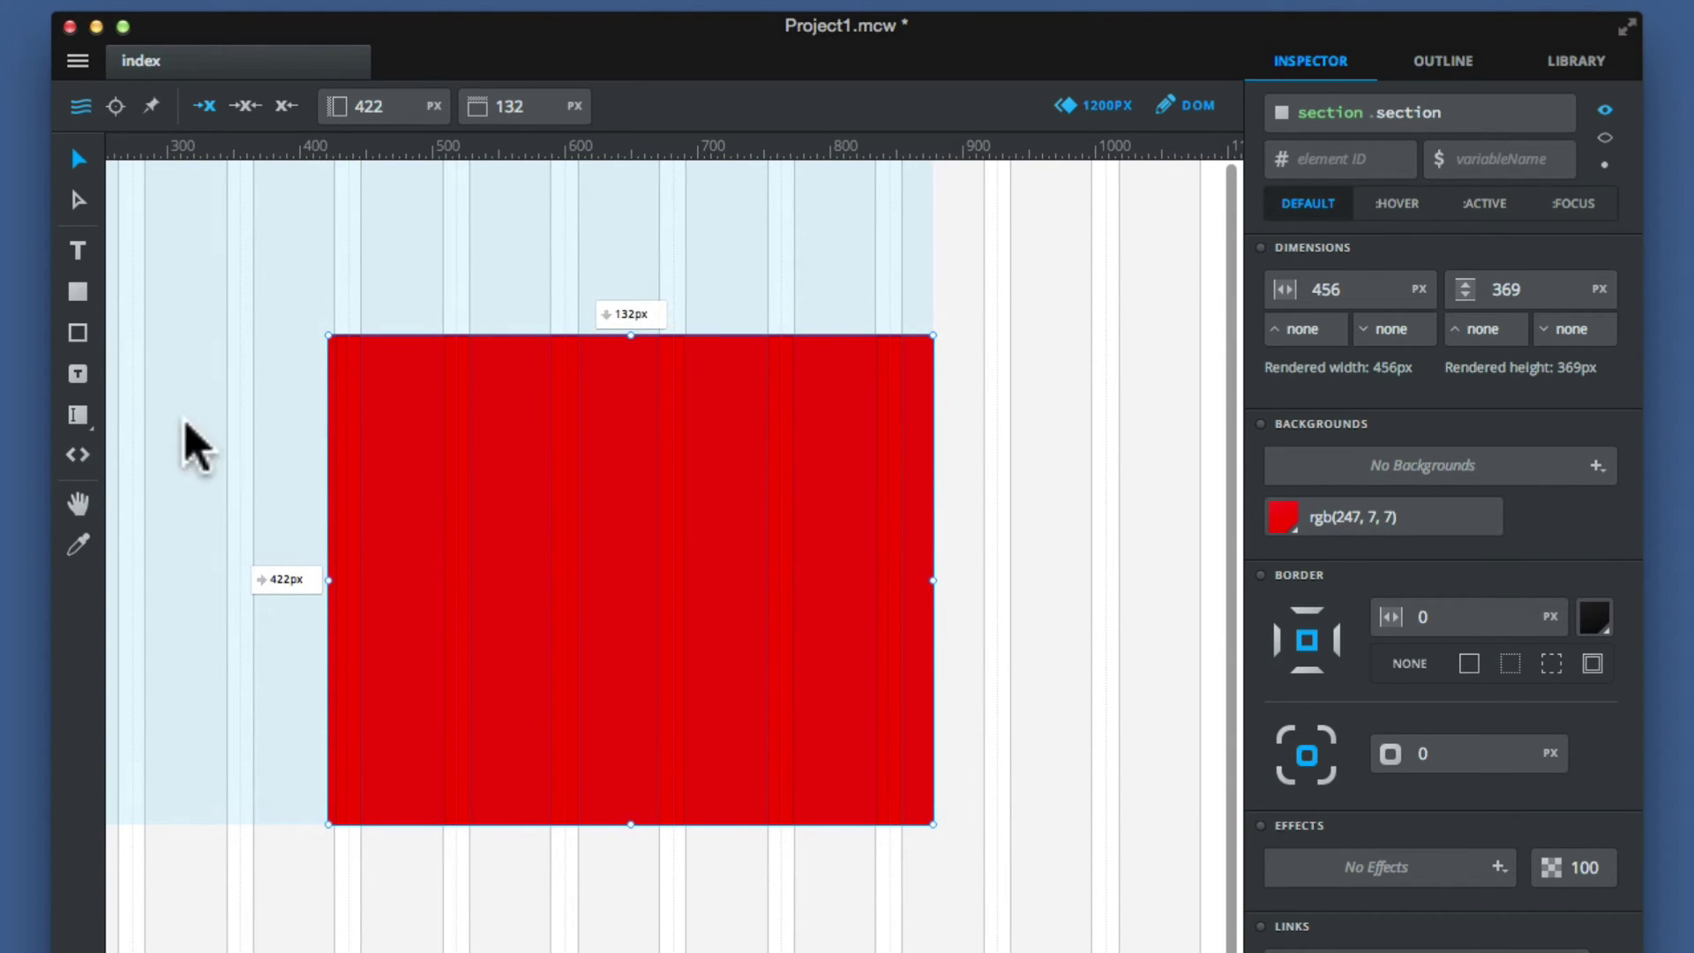
pyautogui.moveTo(526, 572); pyautogui.dragTo(578, 549)
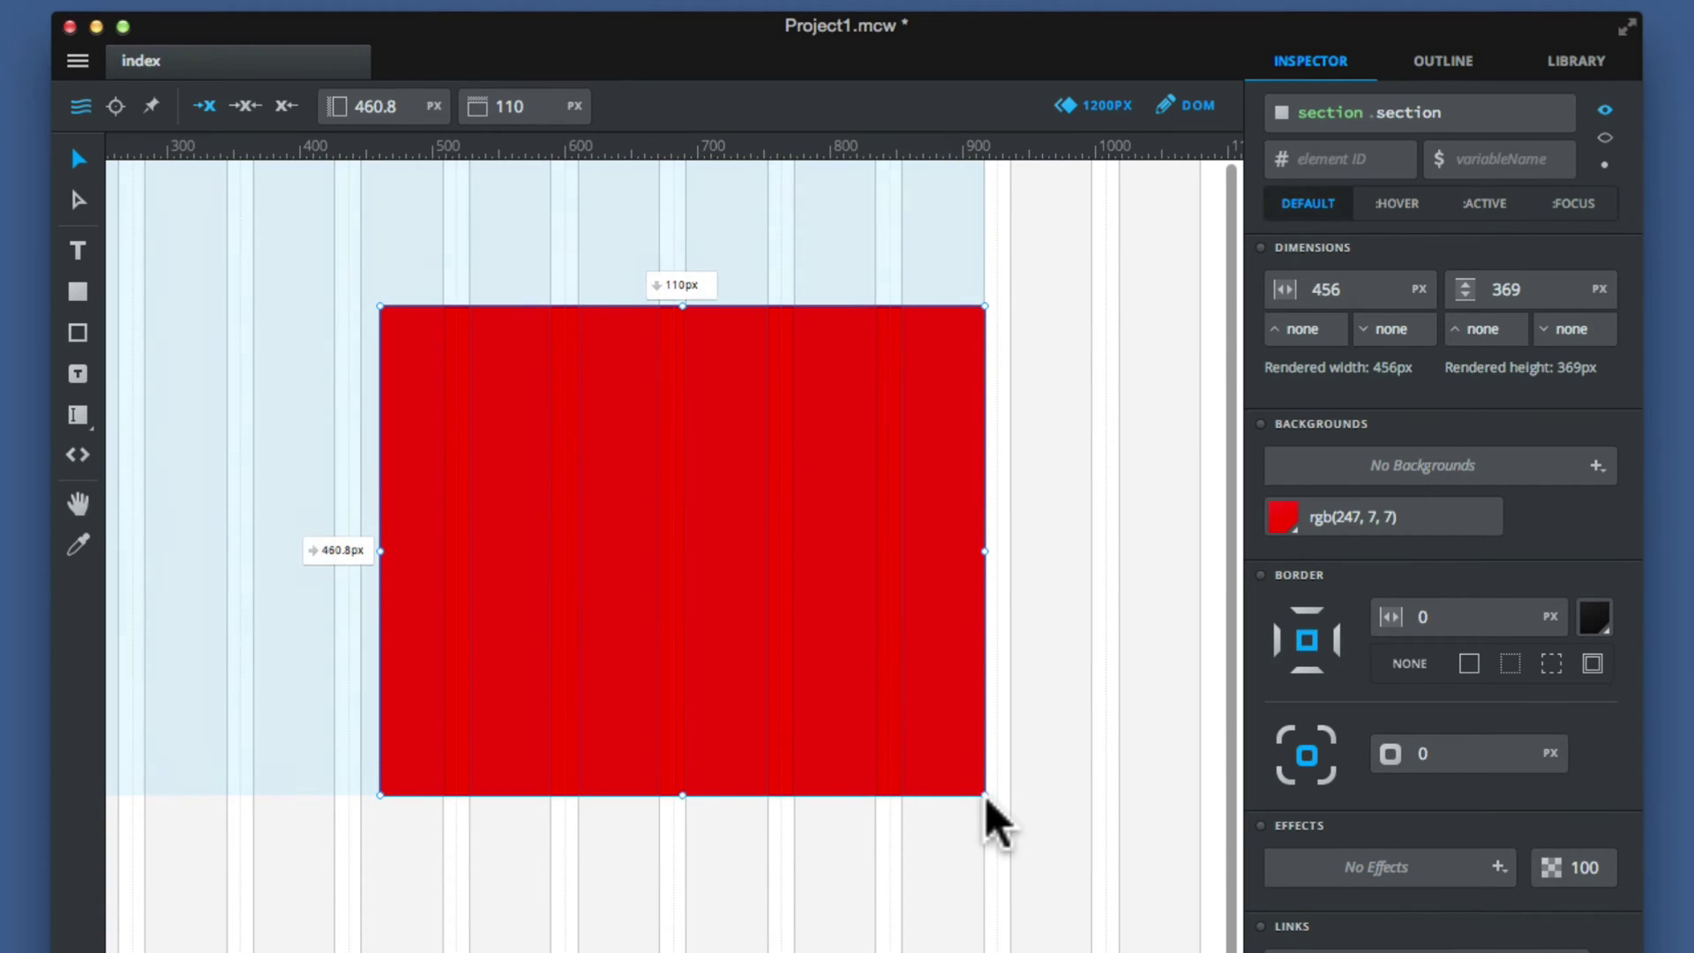
pyautogui.moveTo(984, 795)
pyautogui.mouseDown()
pyautogui.moveTo(892, 738)
pyautogui.moveTo(1024, 820)
pyautogui.moveTo(832, 711)
pyautogui.moveTo(913, 767)
pyautogui.moveTo(999, 810)
pyautogui.moveTo(905, 746)
pyautogui.moveTo(1135, 862)
pyautogui.moveTo(1036, 797)
pyautogui.moveTo(1119, 841)
pyautogui.moveTo(1089, 815)
pyautogui.moveTo(989, 768)
pyautogui.mouseUp()
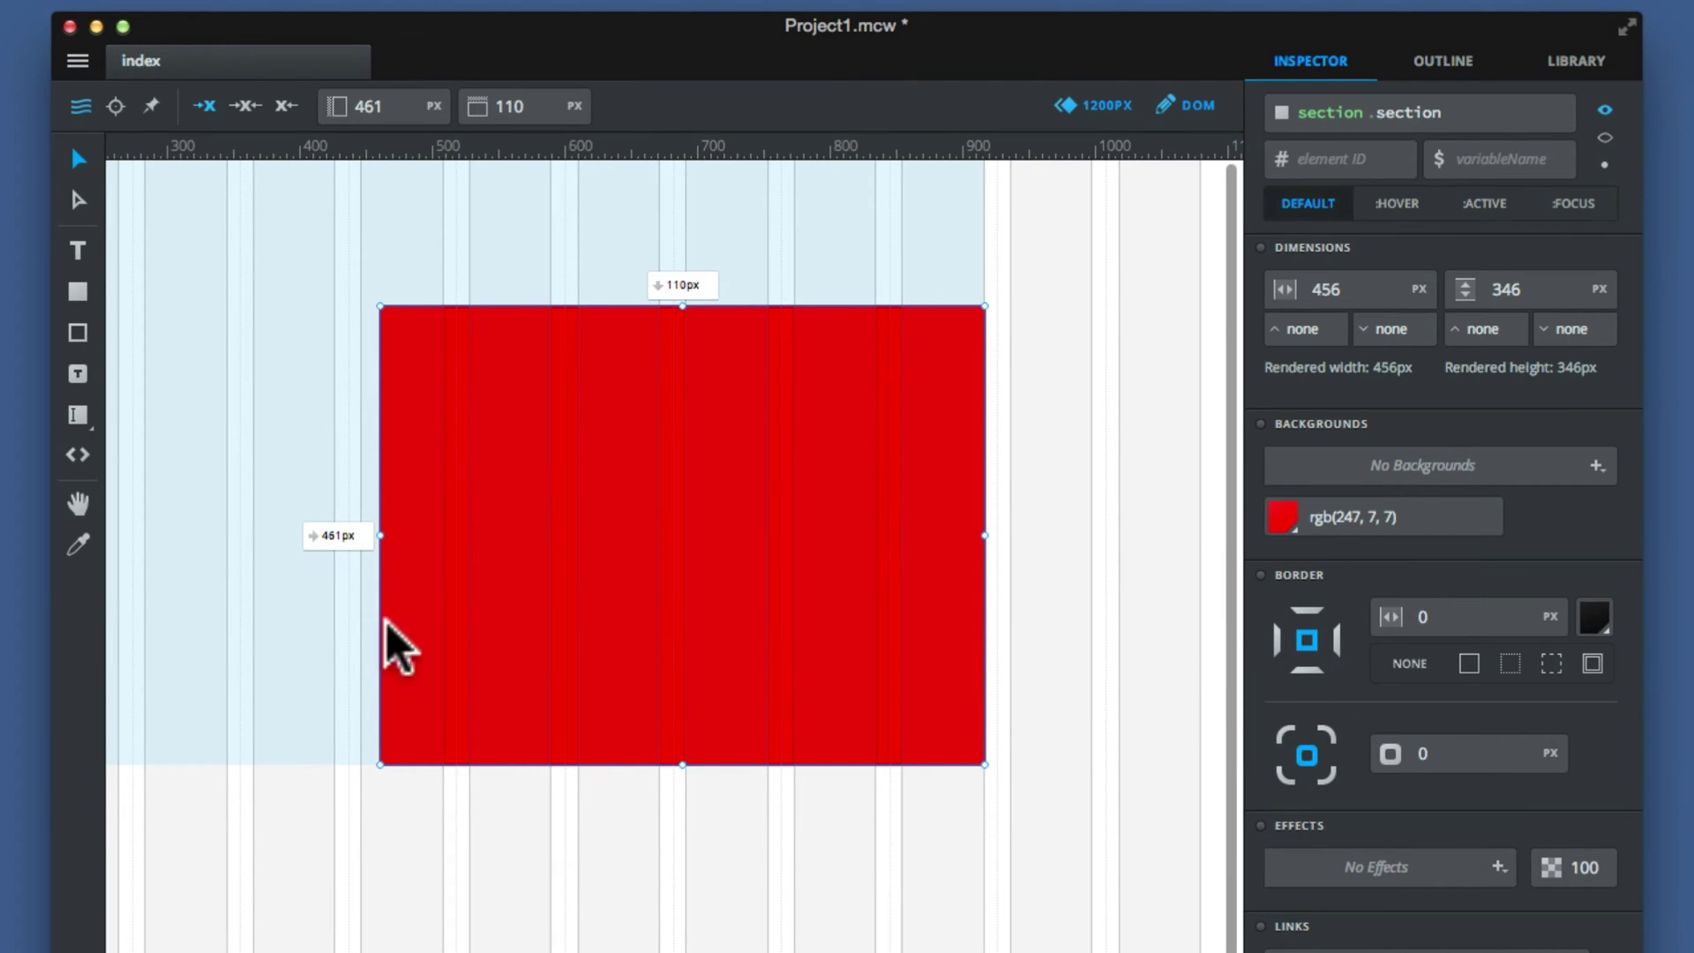
pyautogui.moveTo(382, 764); pyautogui.dragTo(360, 766)
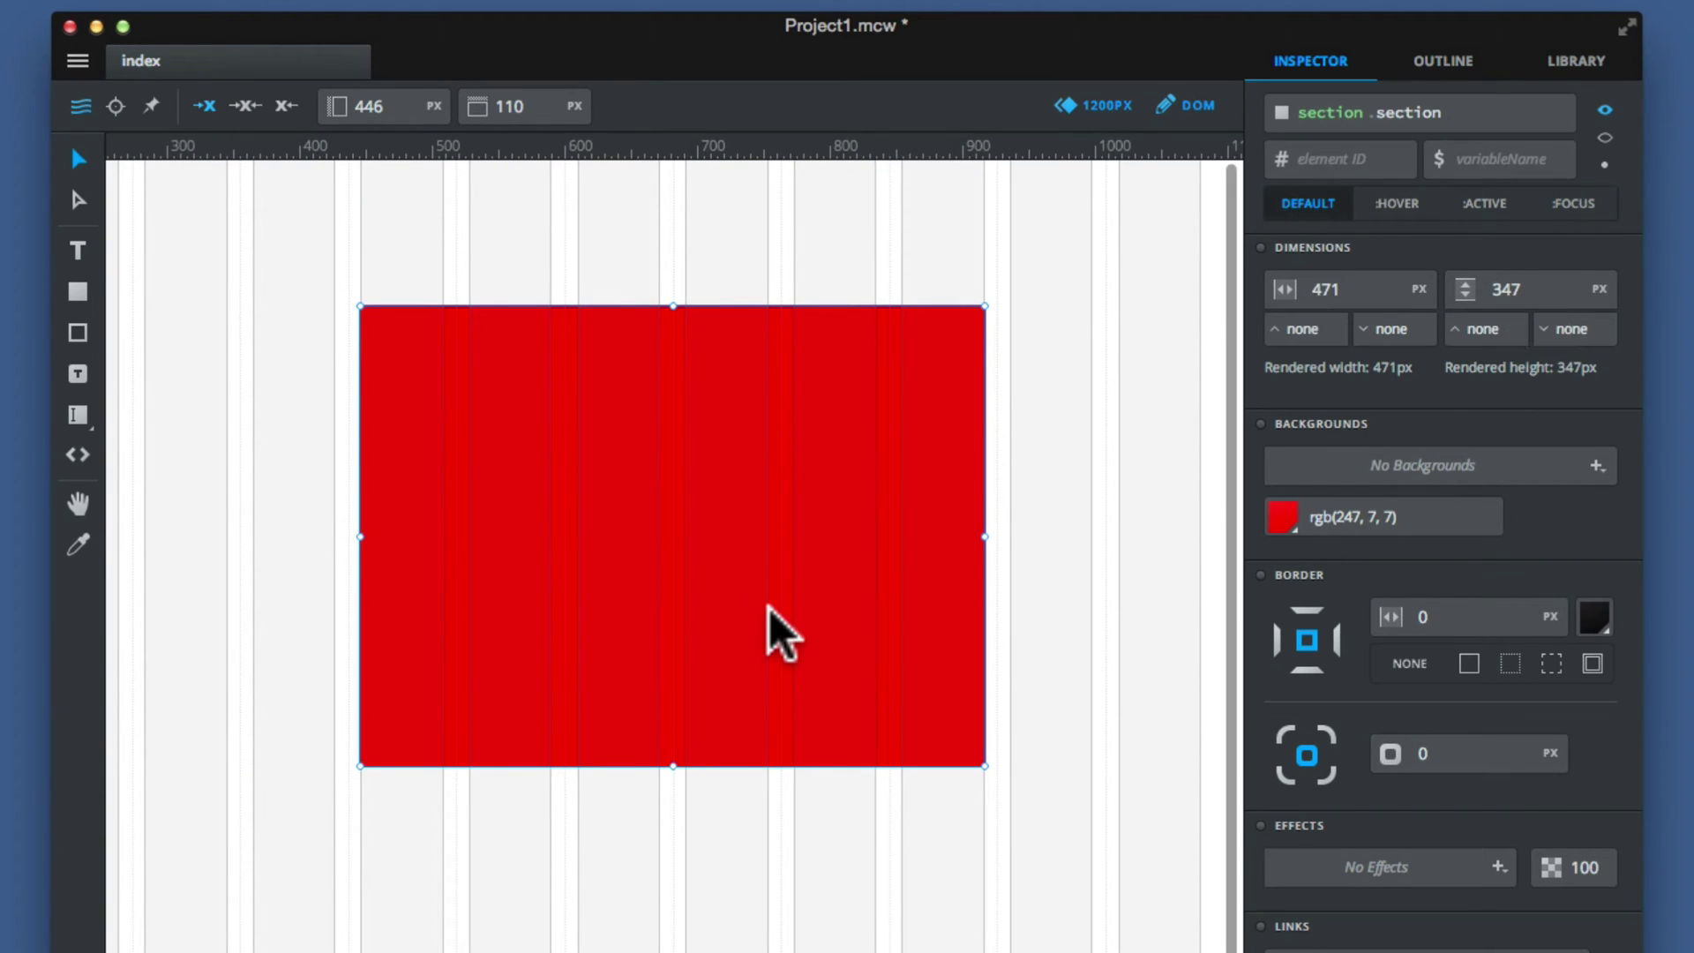
# Step: Nudge the red section with arrow and Shift+arrow keys to X 447, Y 138
pyautogui.press('Down')
pyautogui.press('Down')
pyautogui.press('Down')
pyautogui.press('Down')
pyautogui.press('Down')
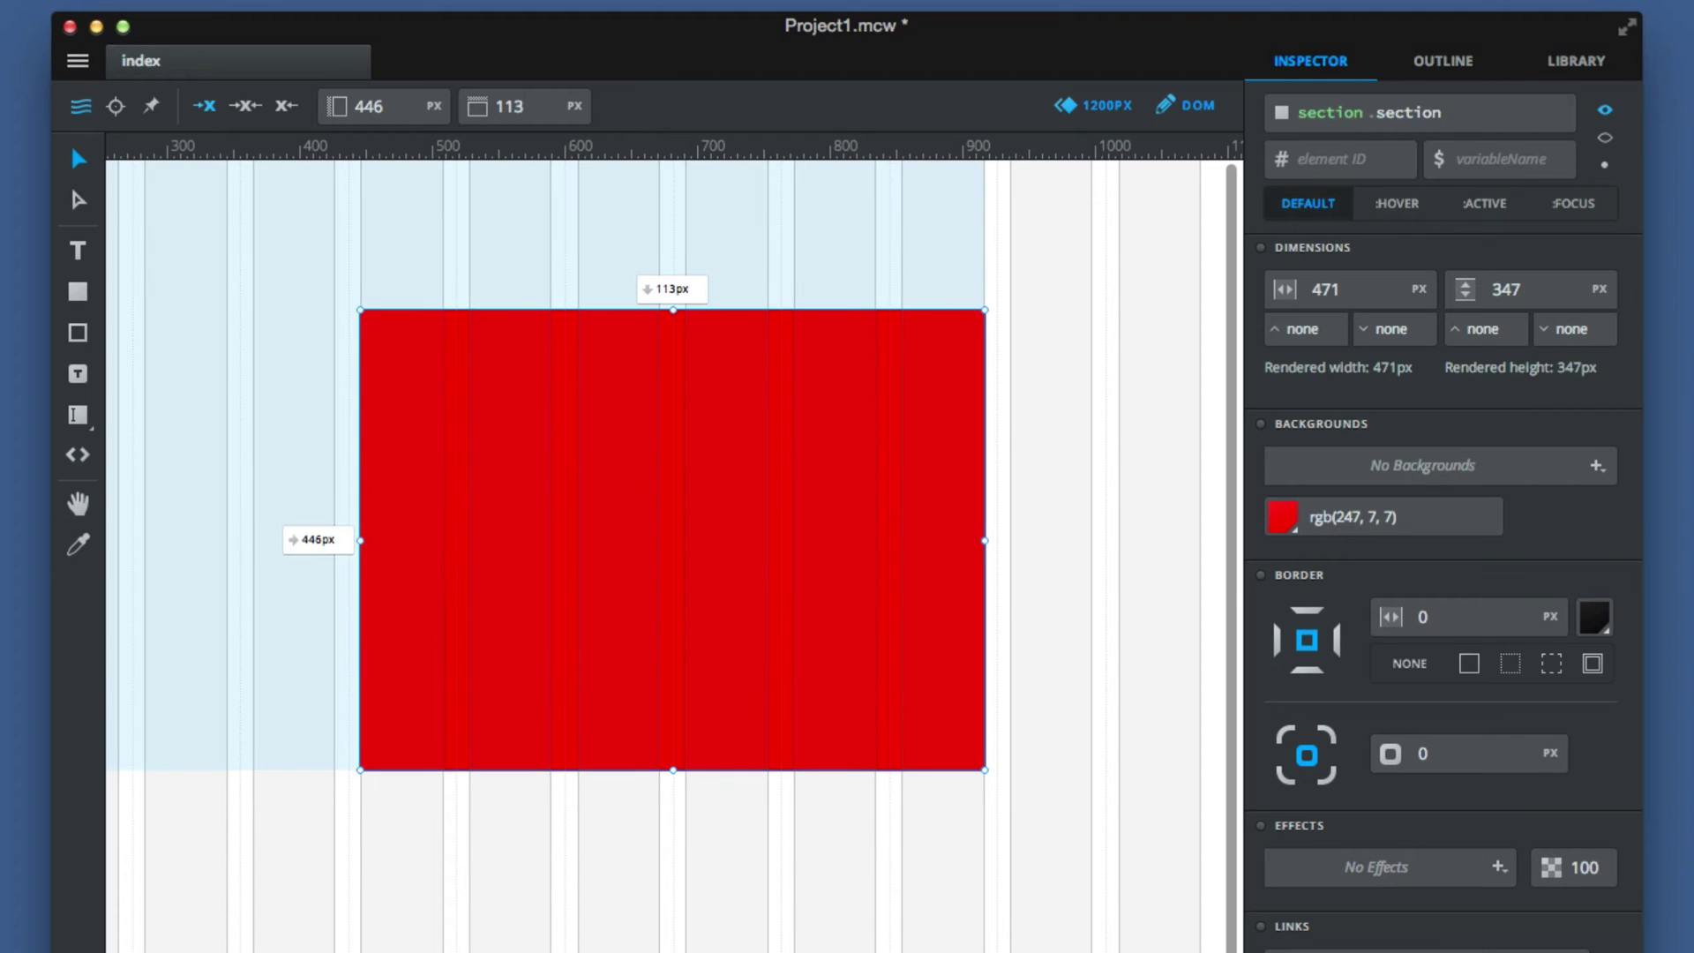
pyautogui.press('Down')
pyautogui.press('Down')
pyautogui.press('Down')
pyautogui.press('Down')
pyautogui.press('Down')
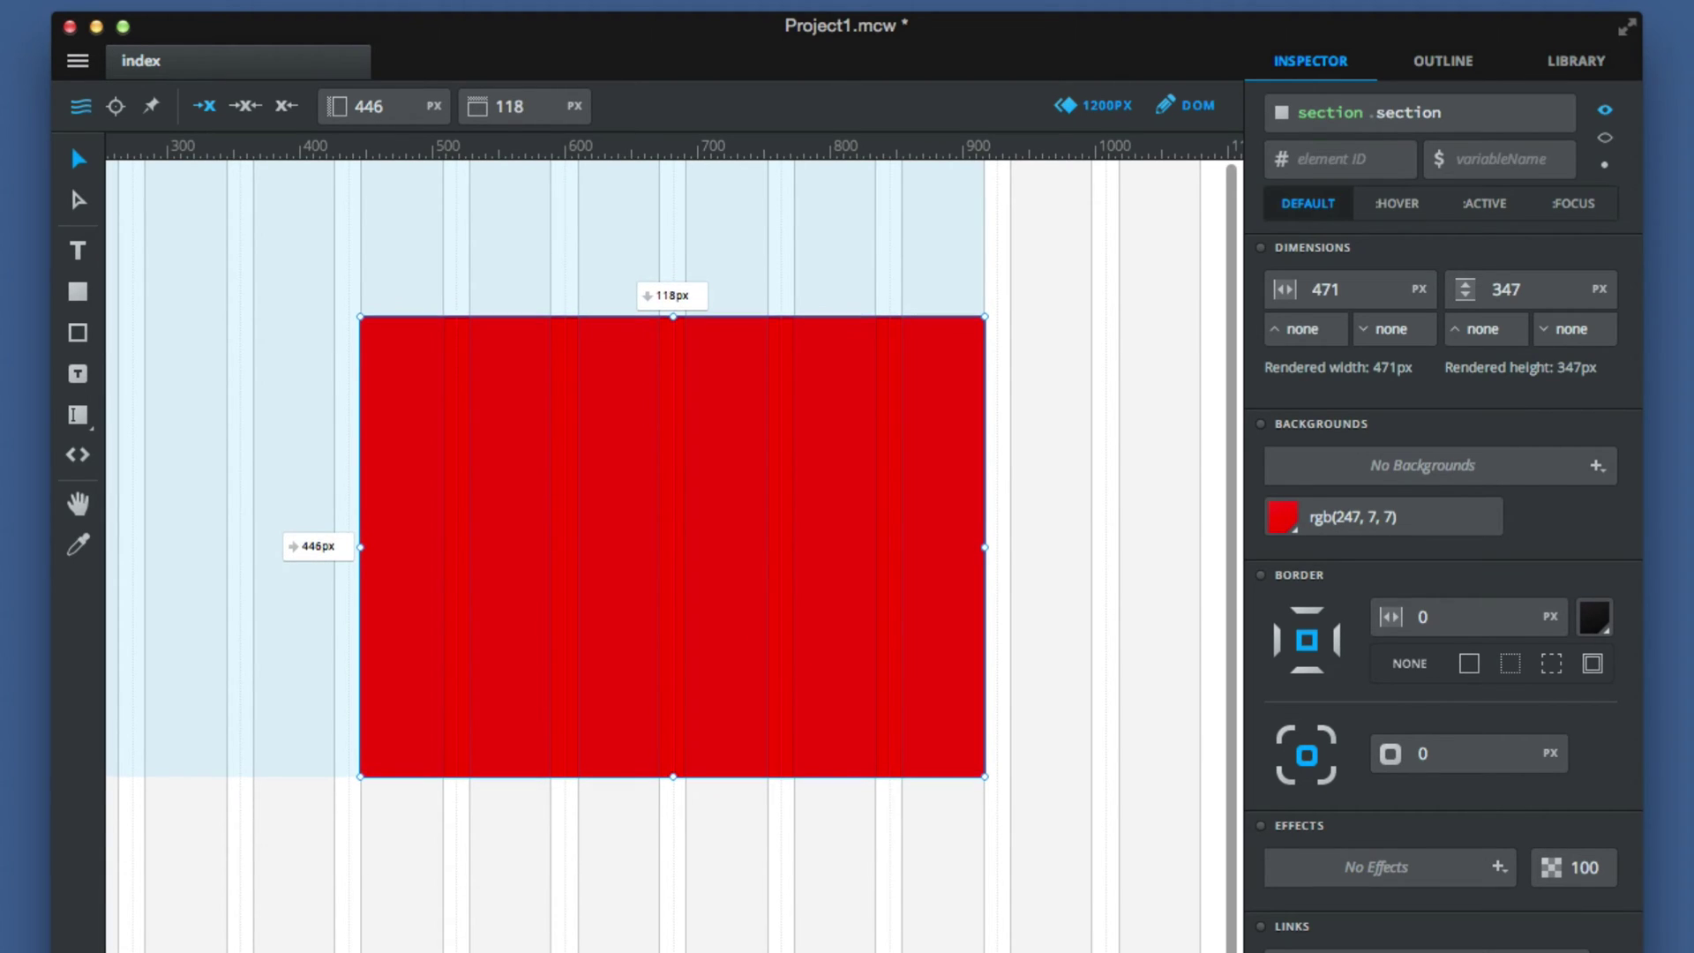
pyautogui.press('Up')
pyautogui.press('Up')
pyautogui.press('Left')
pyautogui.press('Left')
pyautogui.press('Left')
pyautogui.press('Right')
pyautogui.press('Right')
pyautogui.press('Right')
pyautogui.press('Right')
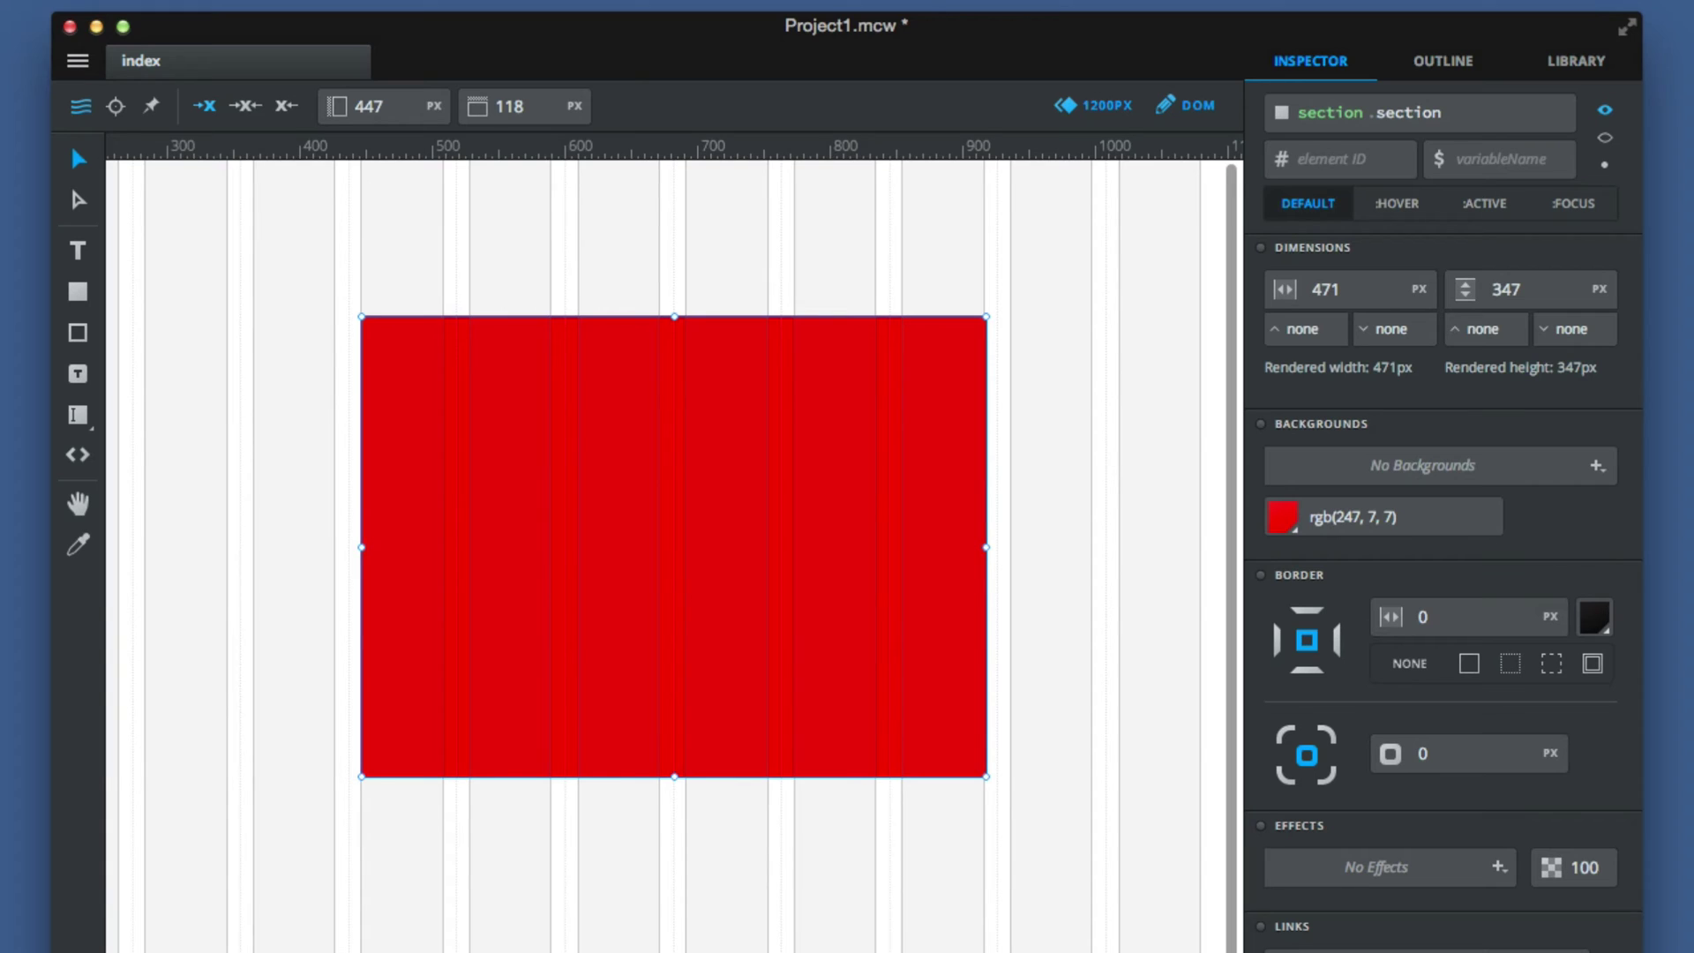
pyautogui.hotkey('shift', 'Right')
pyautogui.hotkey('shift', 'Right')
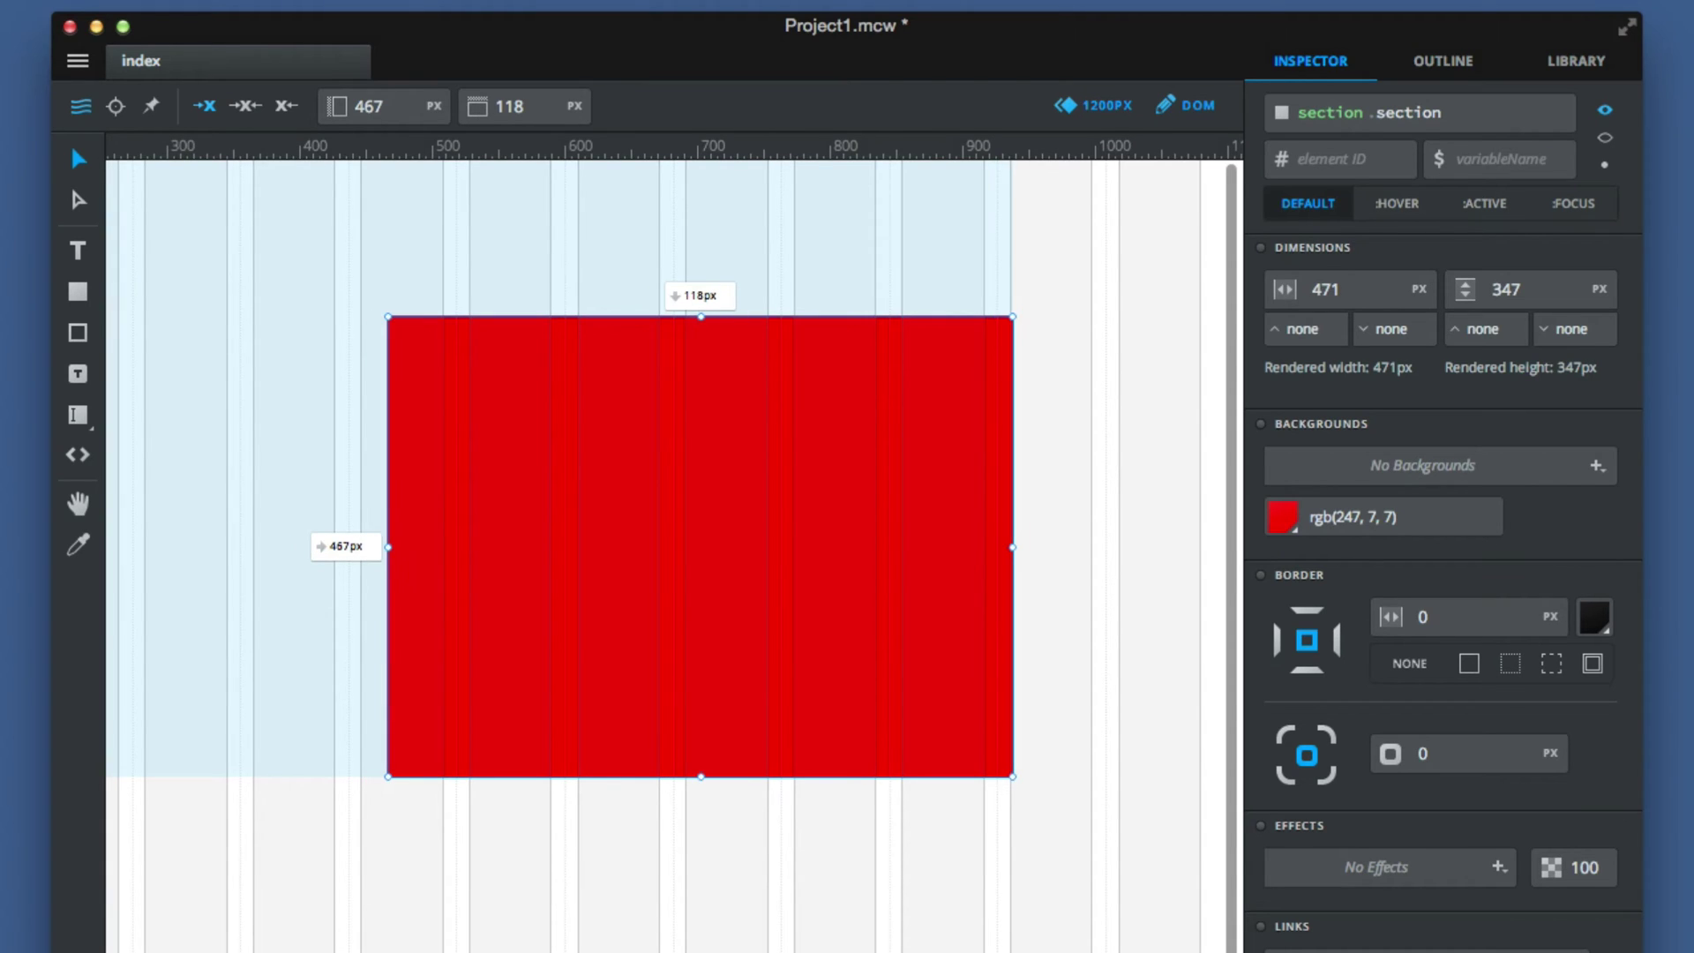
pyautogui.hotkey('shift', 'Down')
pyautogui.hotkey('shift', 'Down')
pyautogui.hotkey('shift', 'Down')
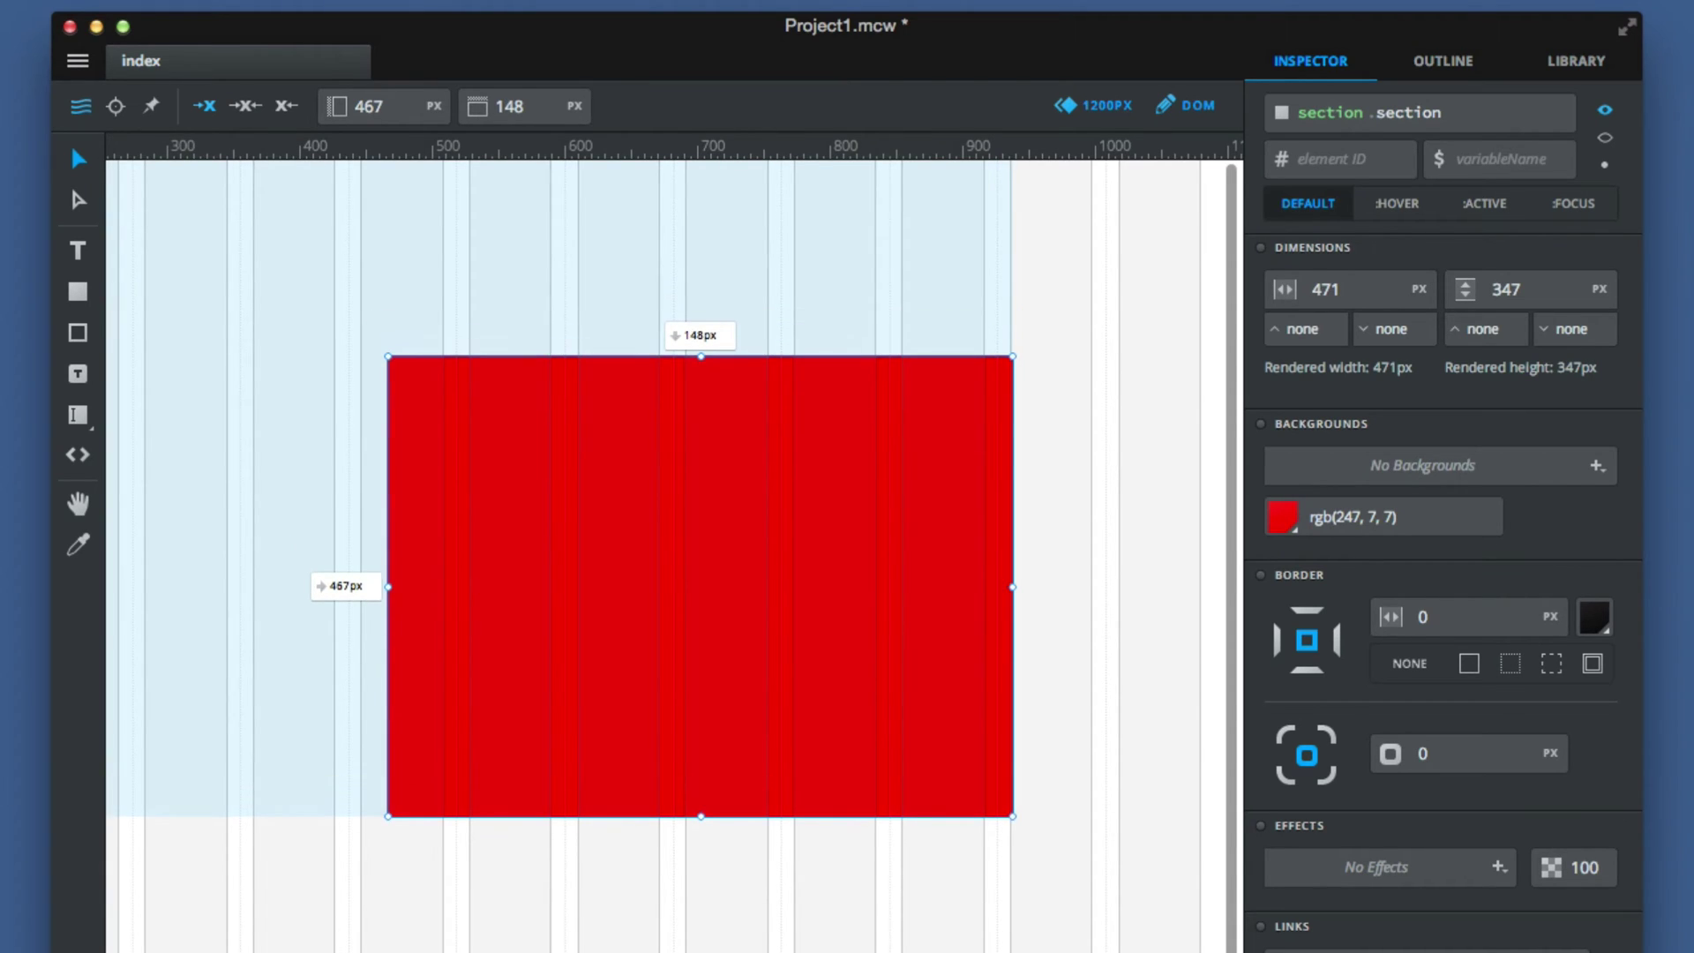
pyautogui.hotkey('shift', 'Down')
pyautogui.hotkey('shift', 'Up')
pyautogui.hotkey('shift', 'Up')
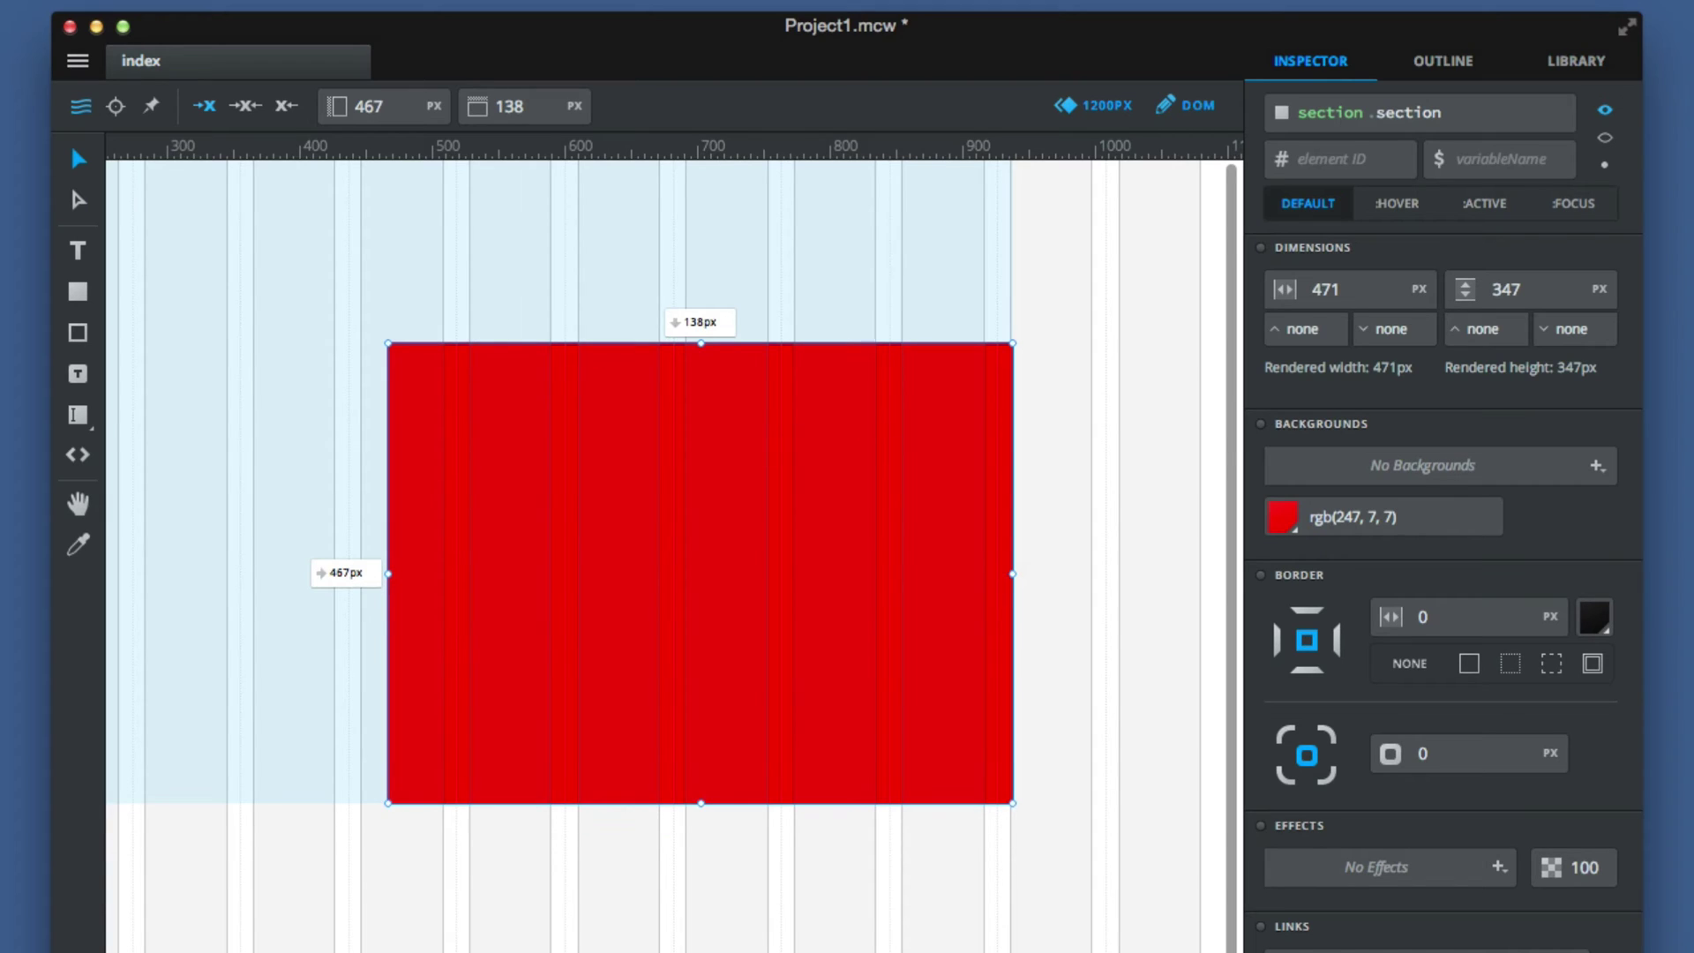
pyautogui.hotkey('shift', 'Left')
pyautogui.hotkey('shift', 'Left')
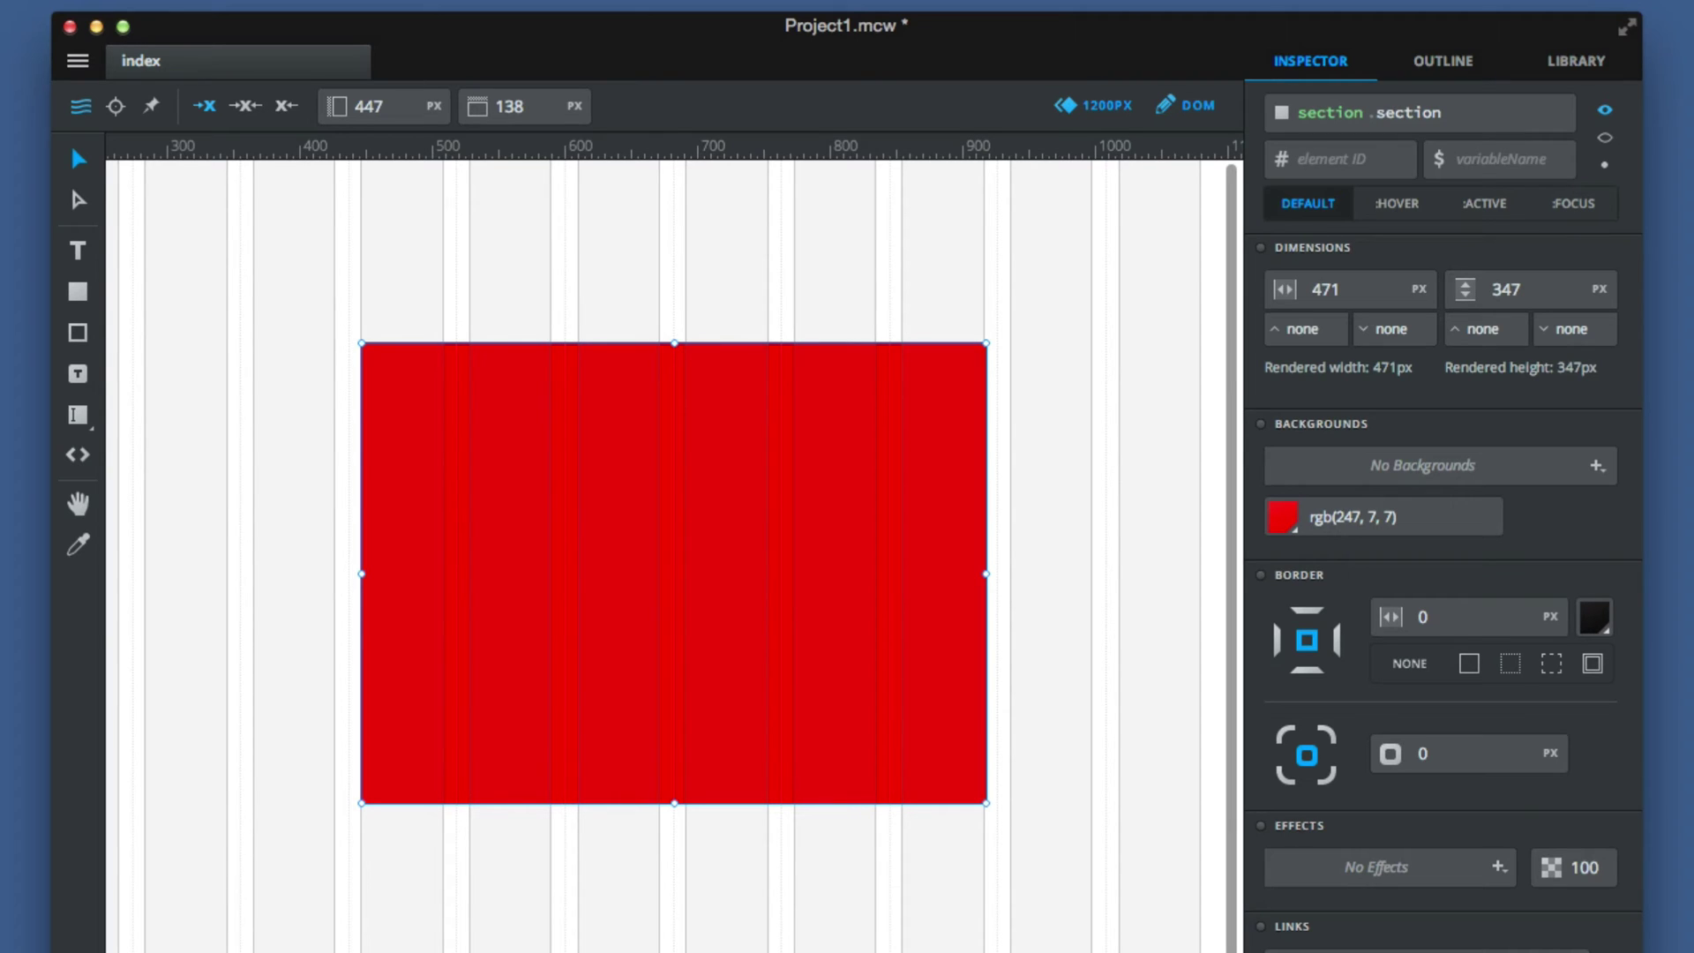
# Step: Set the section's Y to 0, then arrow it down to 20 px from the top
pyautogui.press('Down')
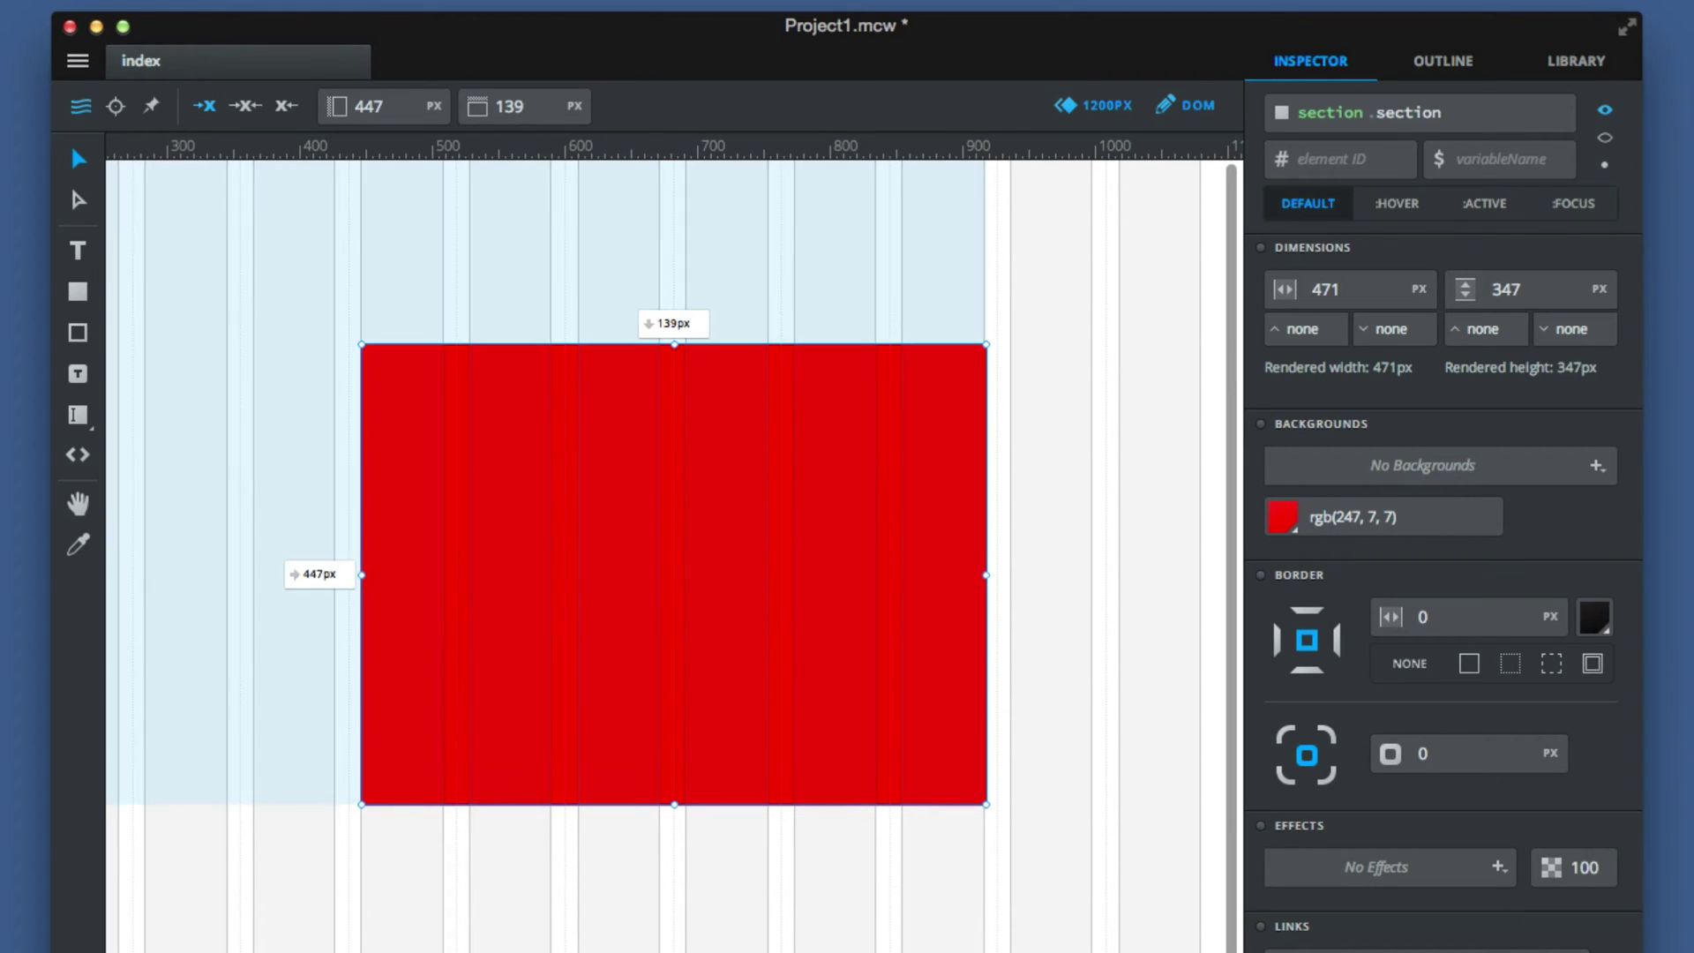
pyautogui.press('Down')
pyautogui.press('Down')
pyautogui.press('Down')
pyautogui.press('Down')
pyautogui.press('Down')
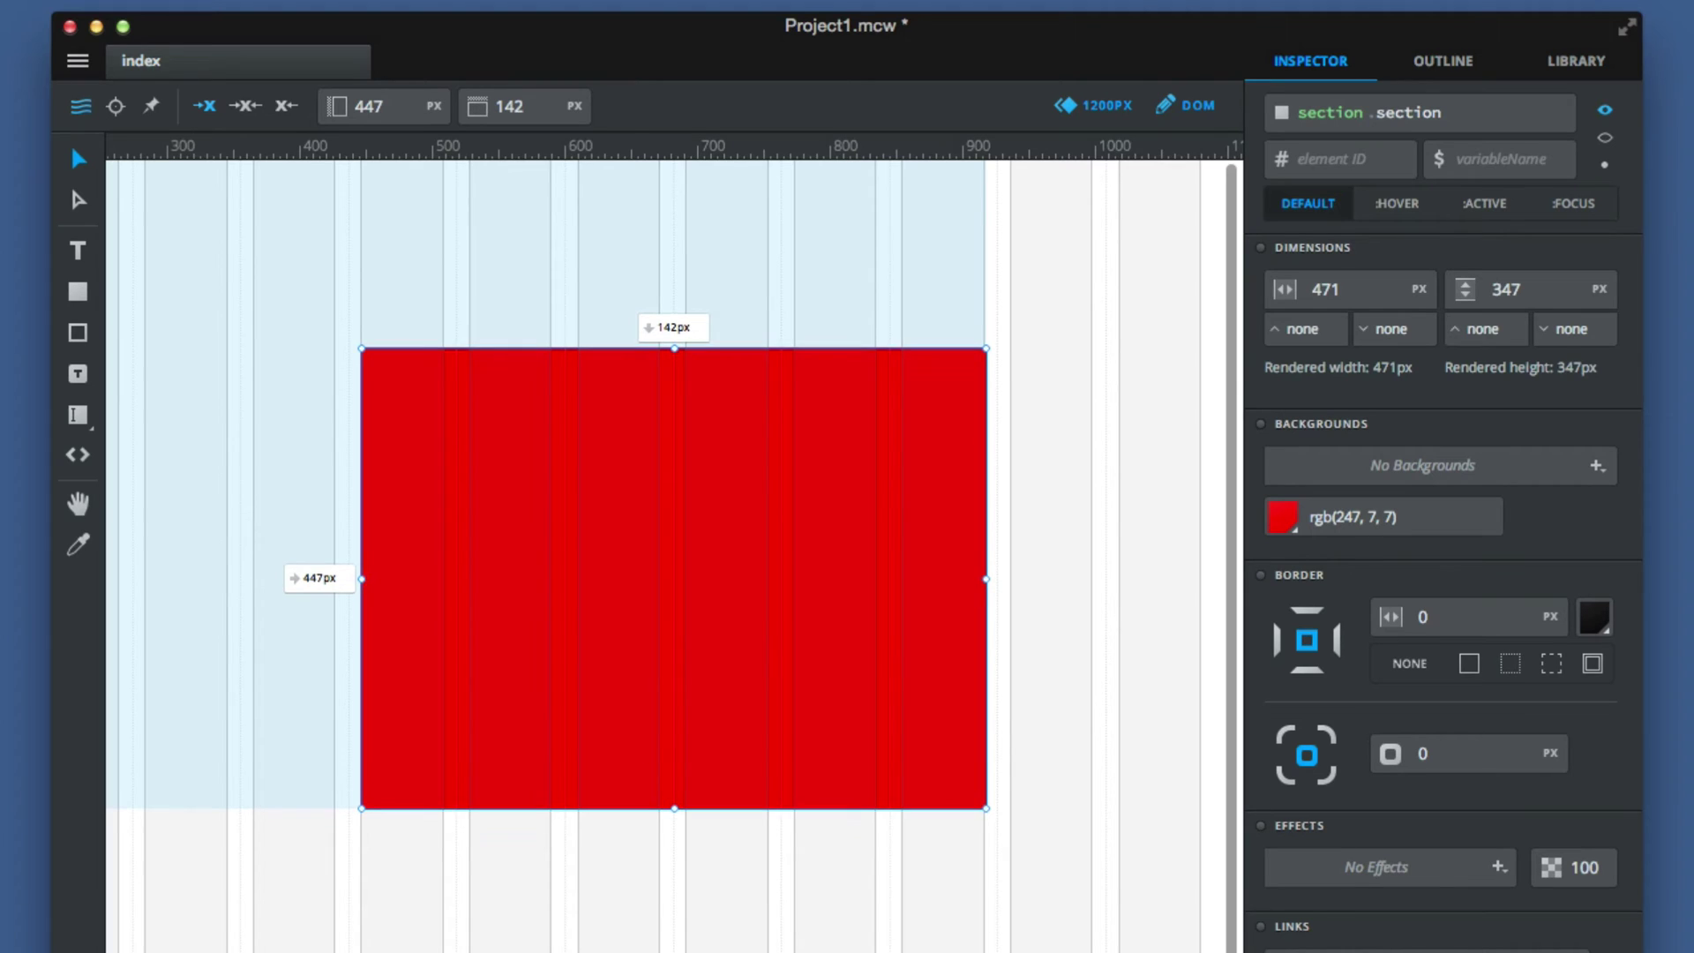
pyautogui.press('Down')
pyautogui.press('Down')
pyautogui.press('Down')
pyautogui.press('Down')
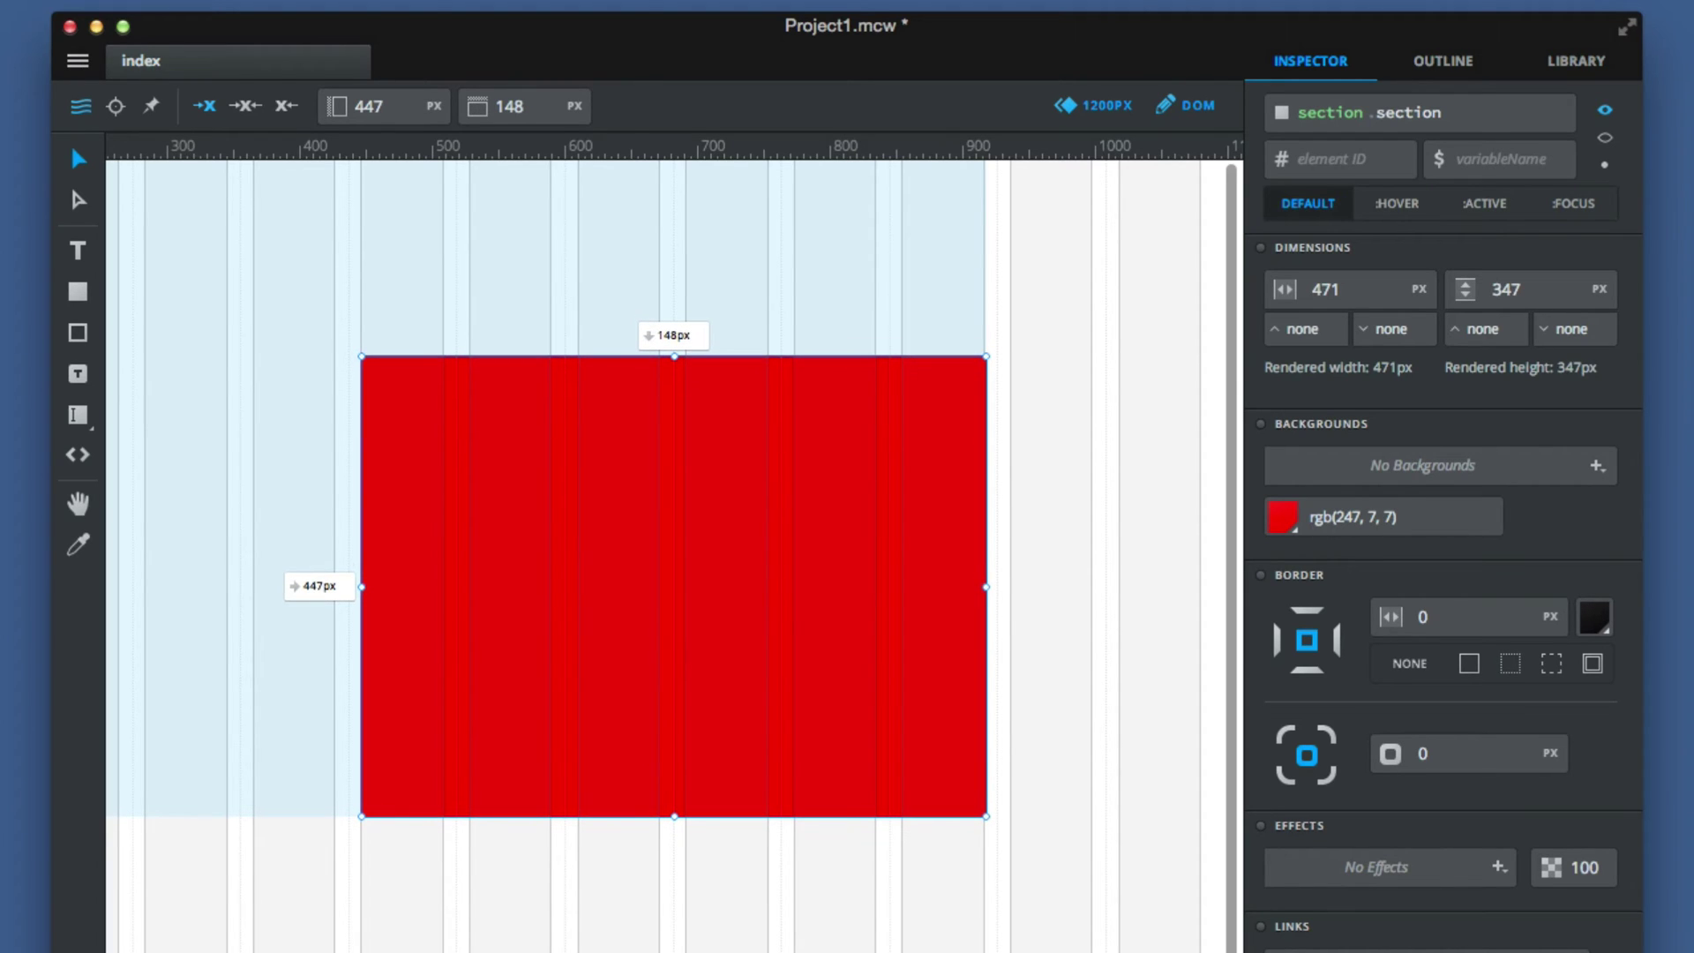
pyautogui.press('Down')
pyautogui.press('Down')
pyautogui.press('Down')
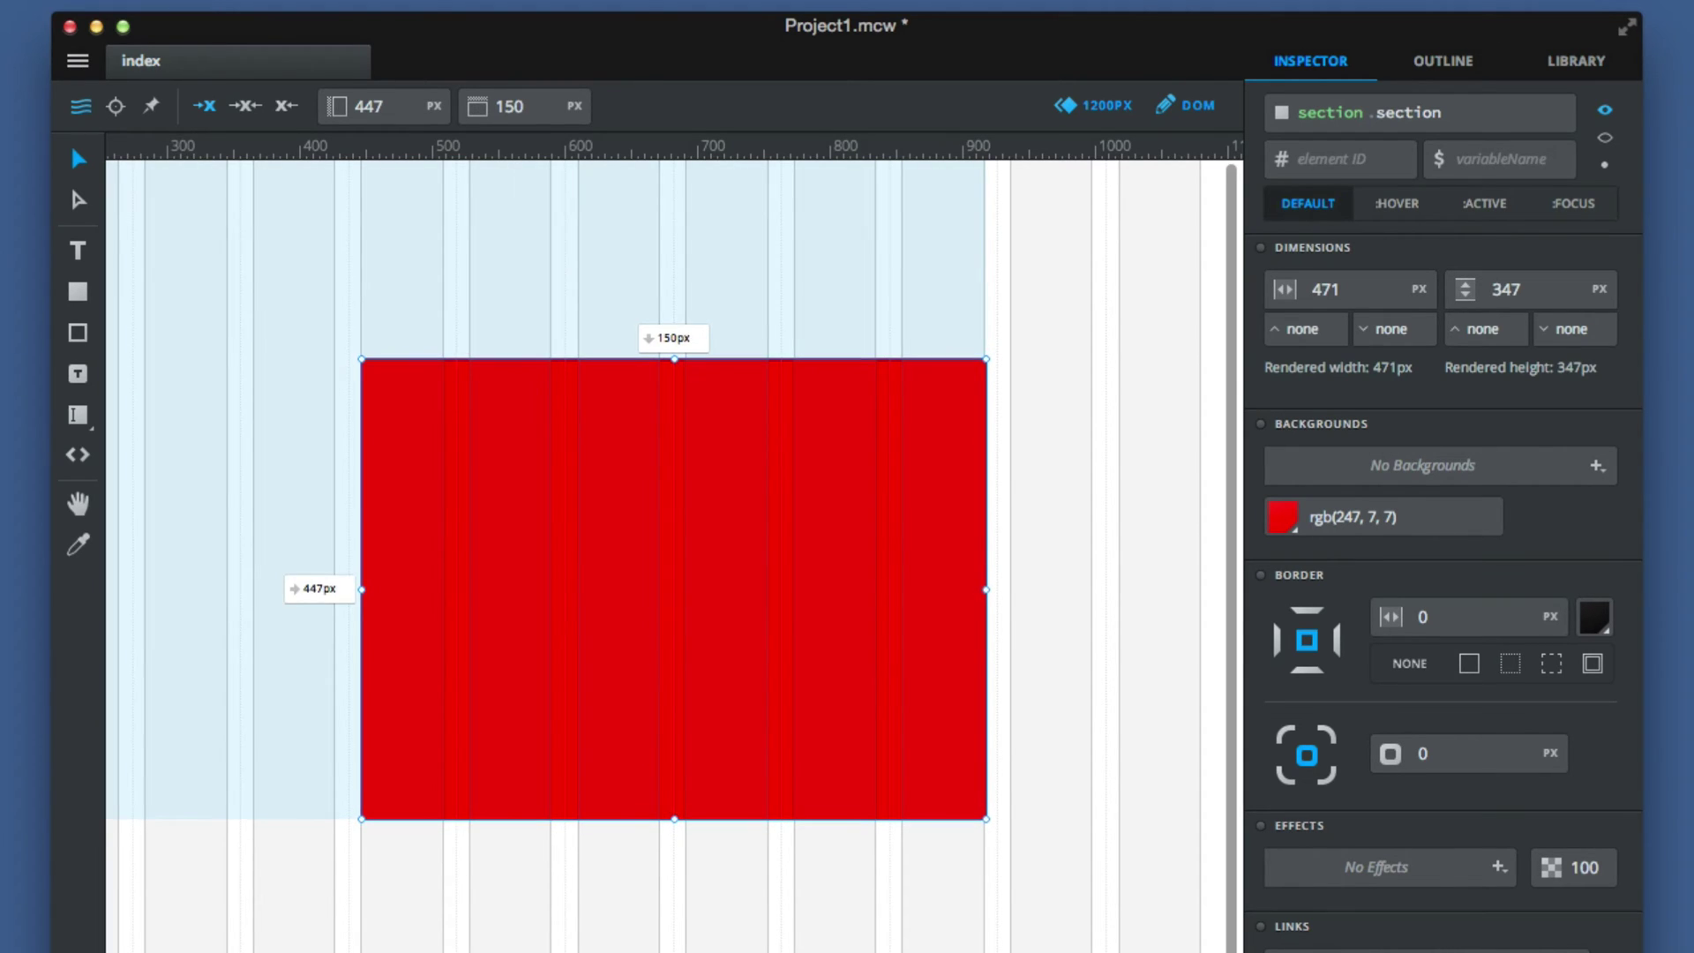
pyautogui.write('0')
pyautogui.press('Return')
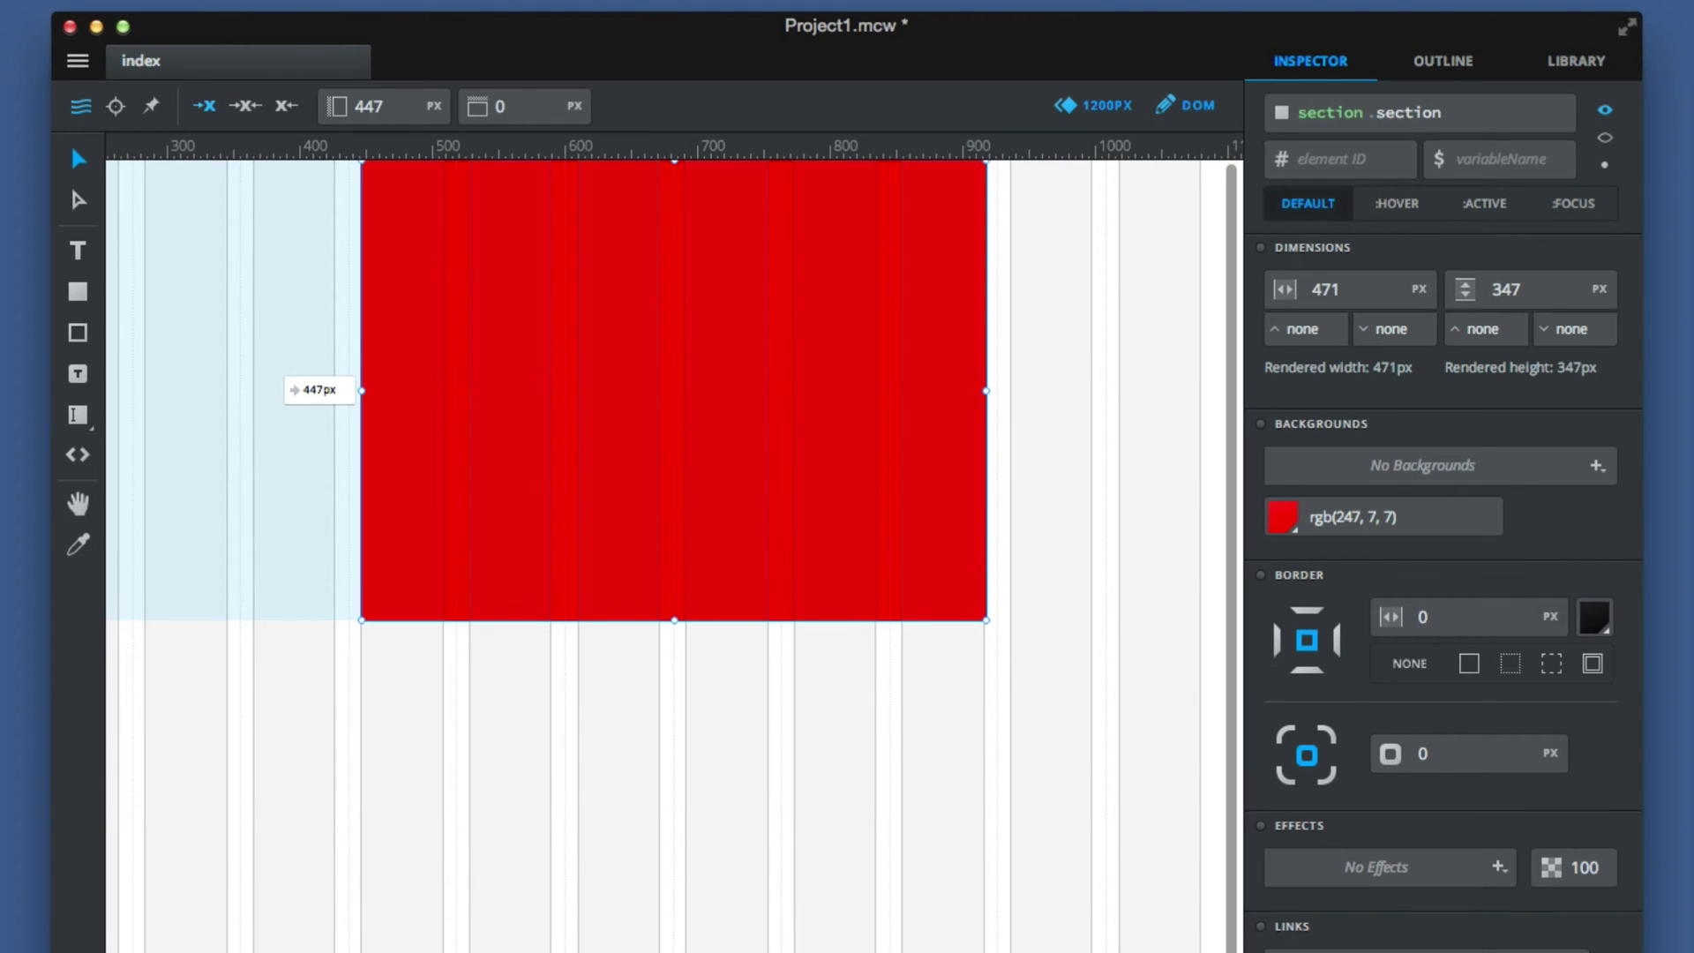
pyautogui.press('Down')
pyautogui.press('Down')
pyautogui.press('Down')
pyautogui.press('Down')
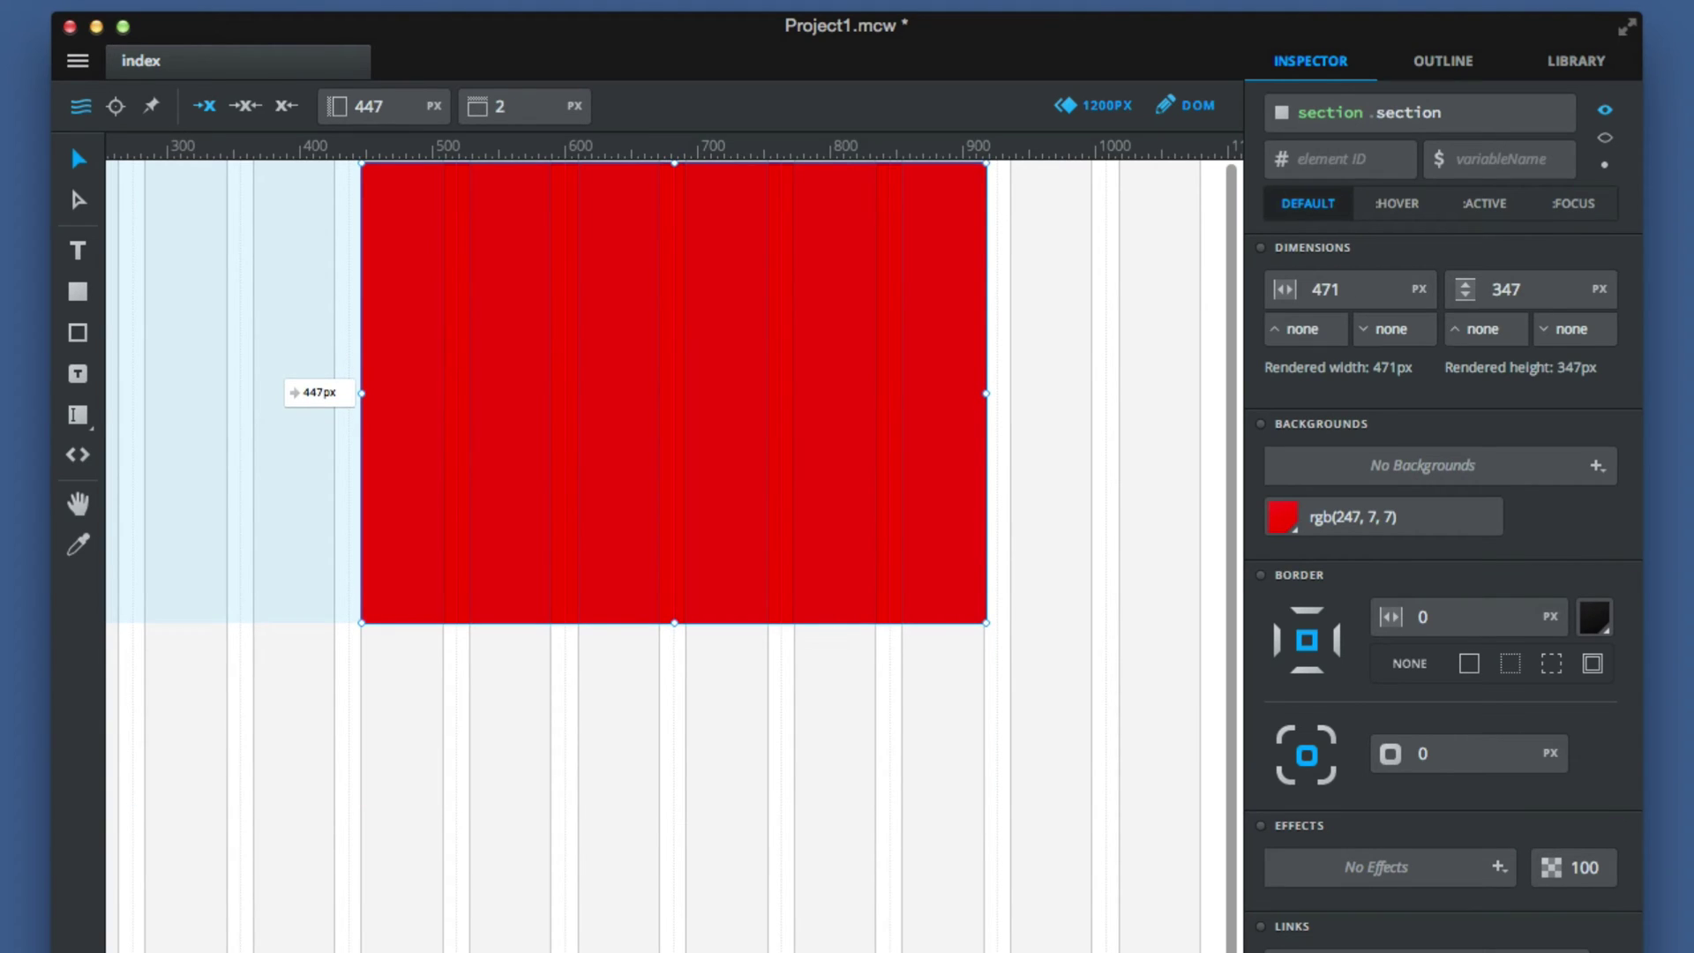
pyautogui.press('Down')
pyautogui.press('Down')
pyautogui.press('Down')
pyautogui.press('Down')
pyautogui.press('Down')
pyautogui.press('Down')
pyautogui.press('Down')
pyautogui.press('Down')
pyautogui.press('Down')
pyautogui.press('Down')
pyautogui.press('Down')
pyautogui.press('Down')
pyautogui.press('Down')
pyautogui.press('Down')
pyautogui.press('Down')
pyautogui.press('Down')
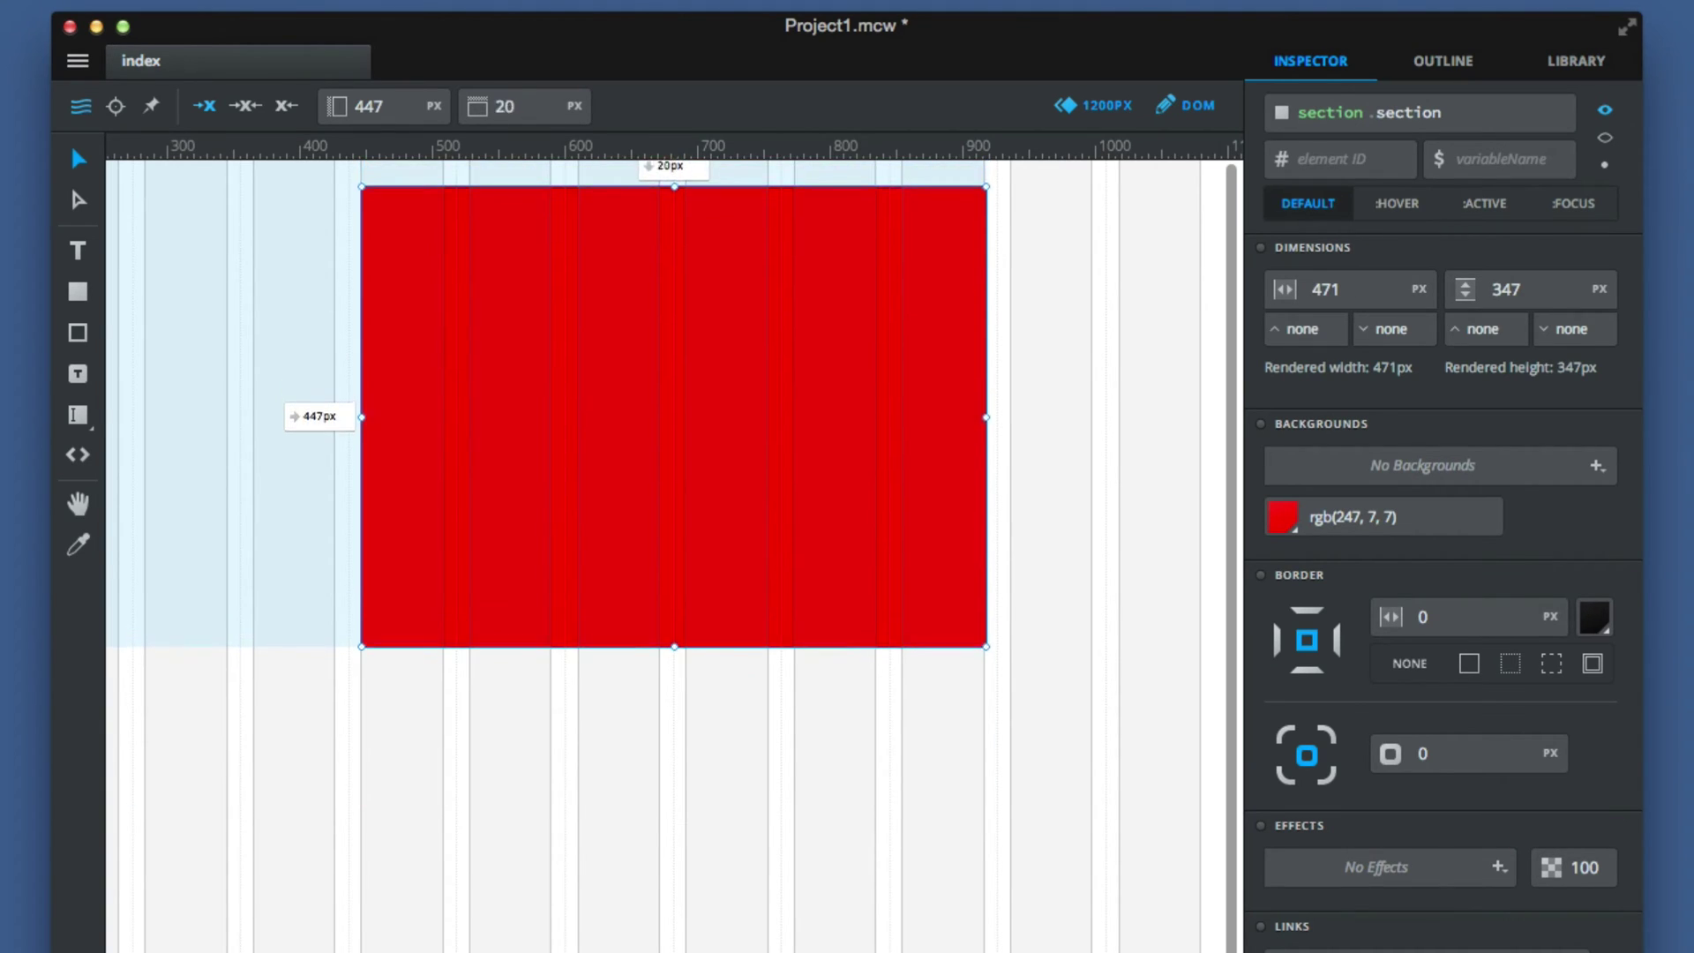
# Step: Shift+arrow the section horizontally until it sits 508.8 px from the left
pyautogui.hotkey('shift', 'Down')
pyautogui.hotkey('shift', 'Down')
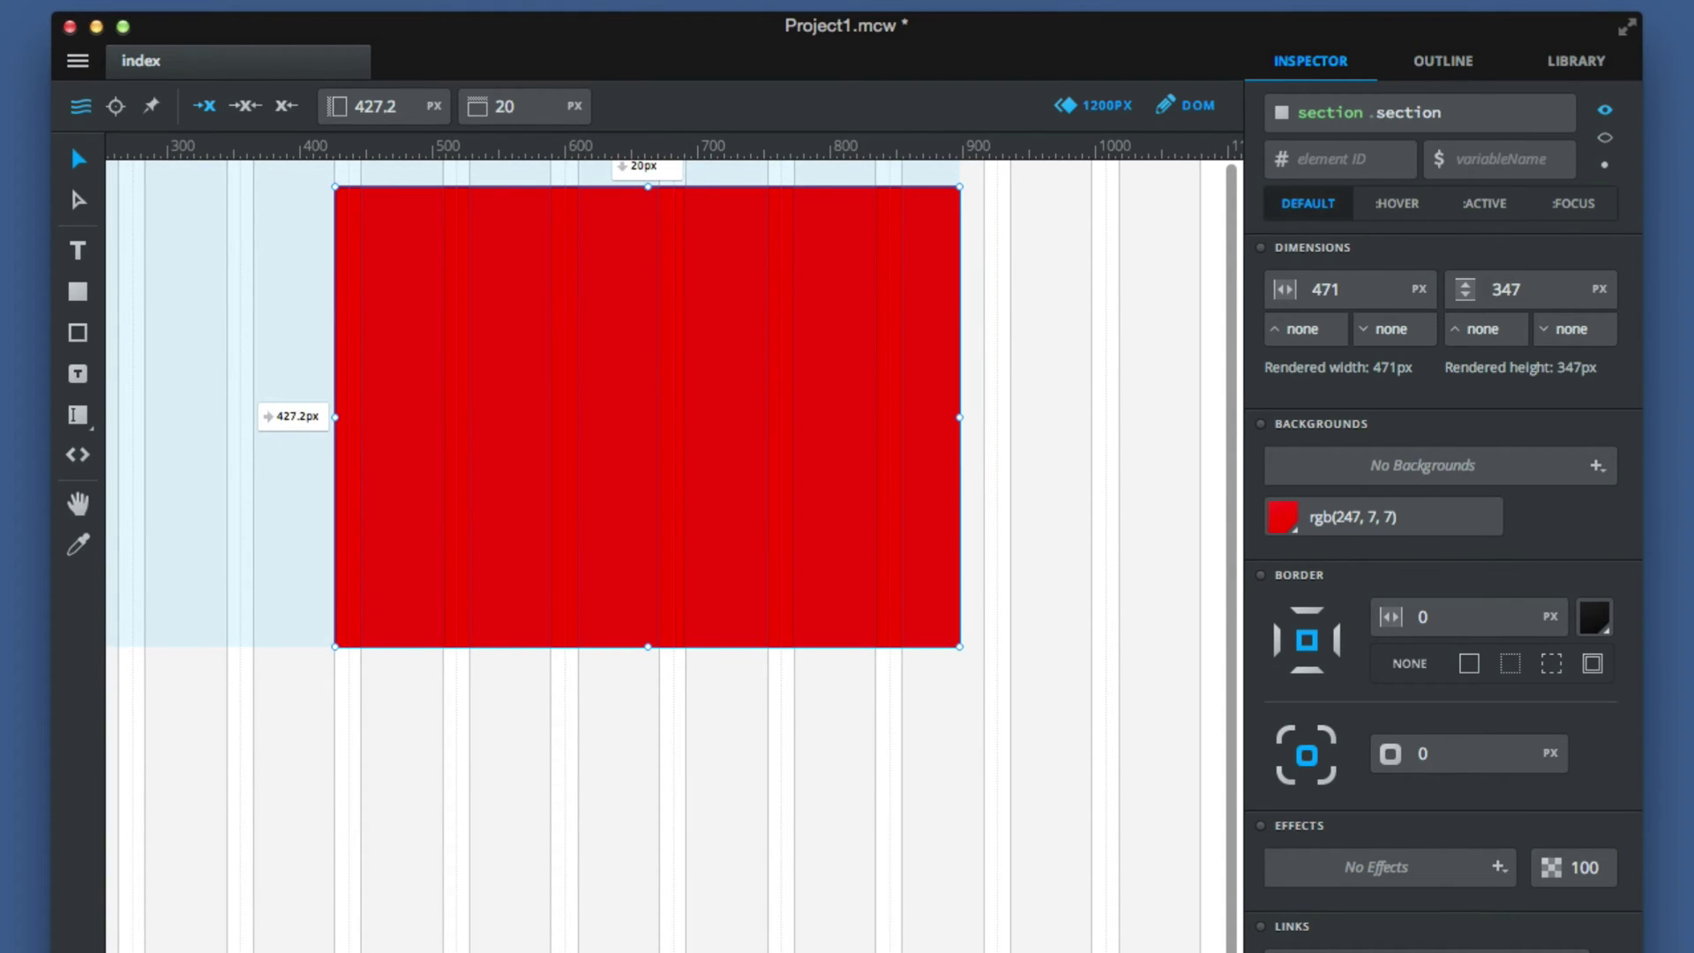
pyautogui.hotkey('shift', 'Down')
pyautogui.hotkey('shift', 'Down')
pyautogui.hotkey('shift', 'Down')
pyautogui.hotkey('shift', 'Down')
pyautogui.hotkey('shift', 'Down')
pyautogui.hotkey('shift', 'Down')
pyautogui.hotkey('shift', 'Left')
pyautogui.hotkey('shift', 'Right')
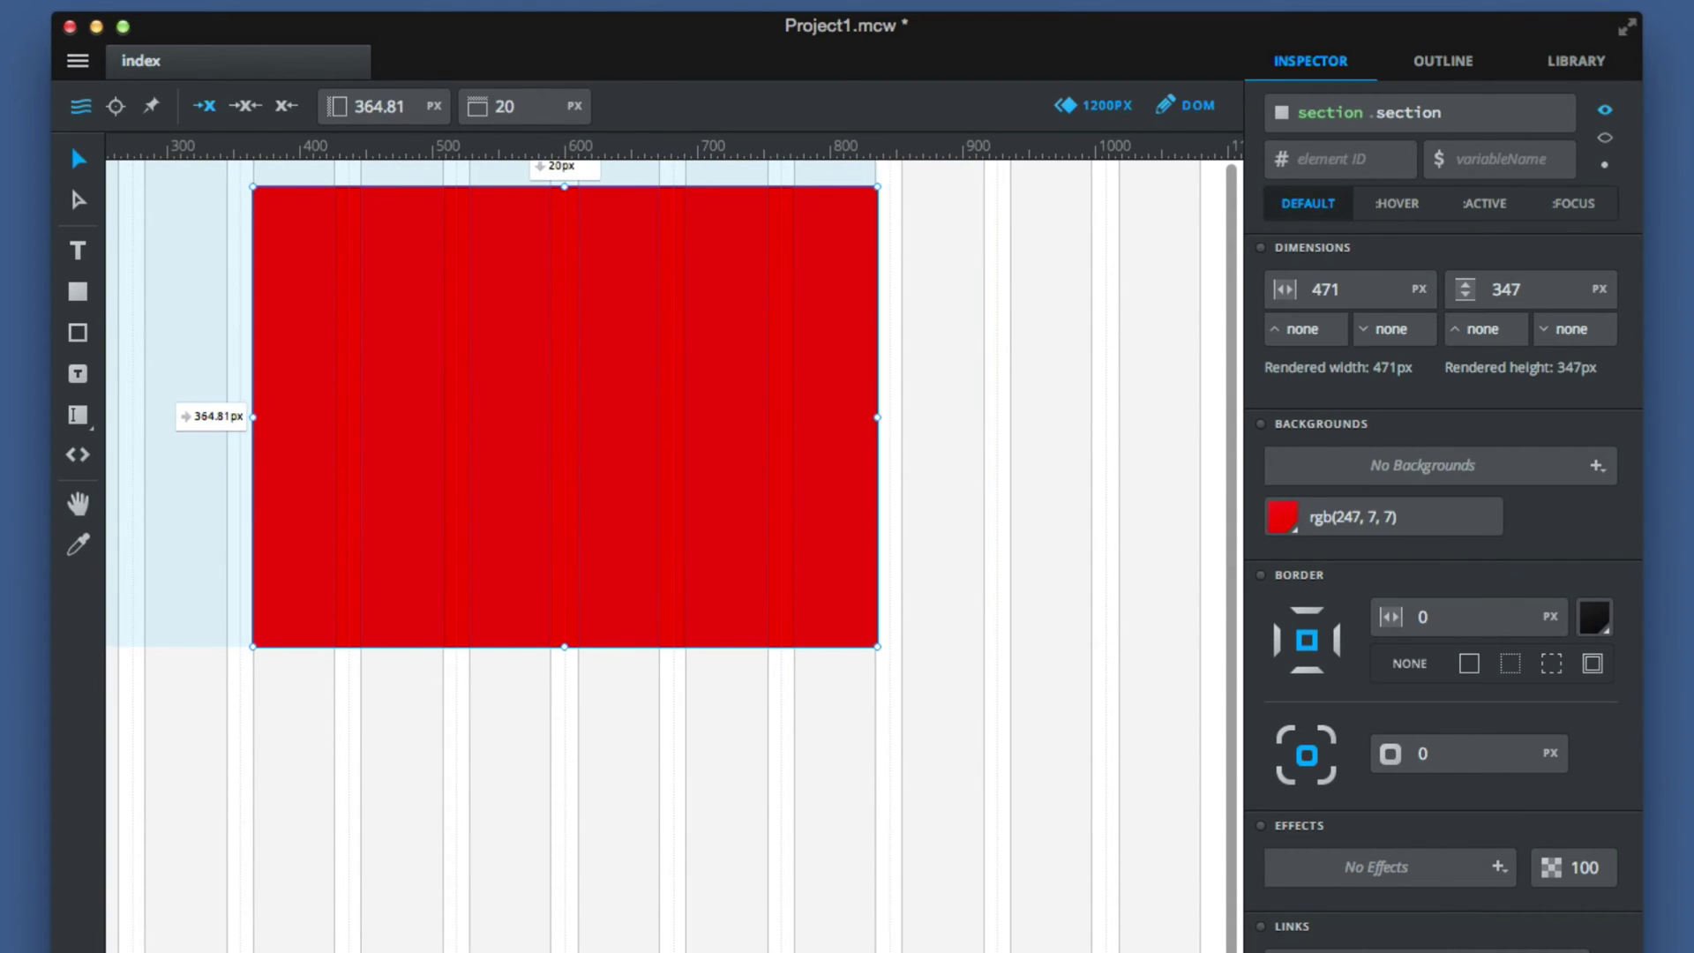
pyautogui.hotkey('shift', 'Right')
pyautogui.hotkey('shift', 'Right')
pyautogui.hotkey('shift', 'Right')
pyautogui.hotkey('shift', 'Right')
pyautogui.hotkey('shift', 'Right')
pyautogui.hotkey('shift', 'Right')
pyautogui.hotkey('shift', 'Right')
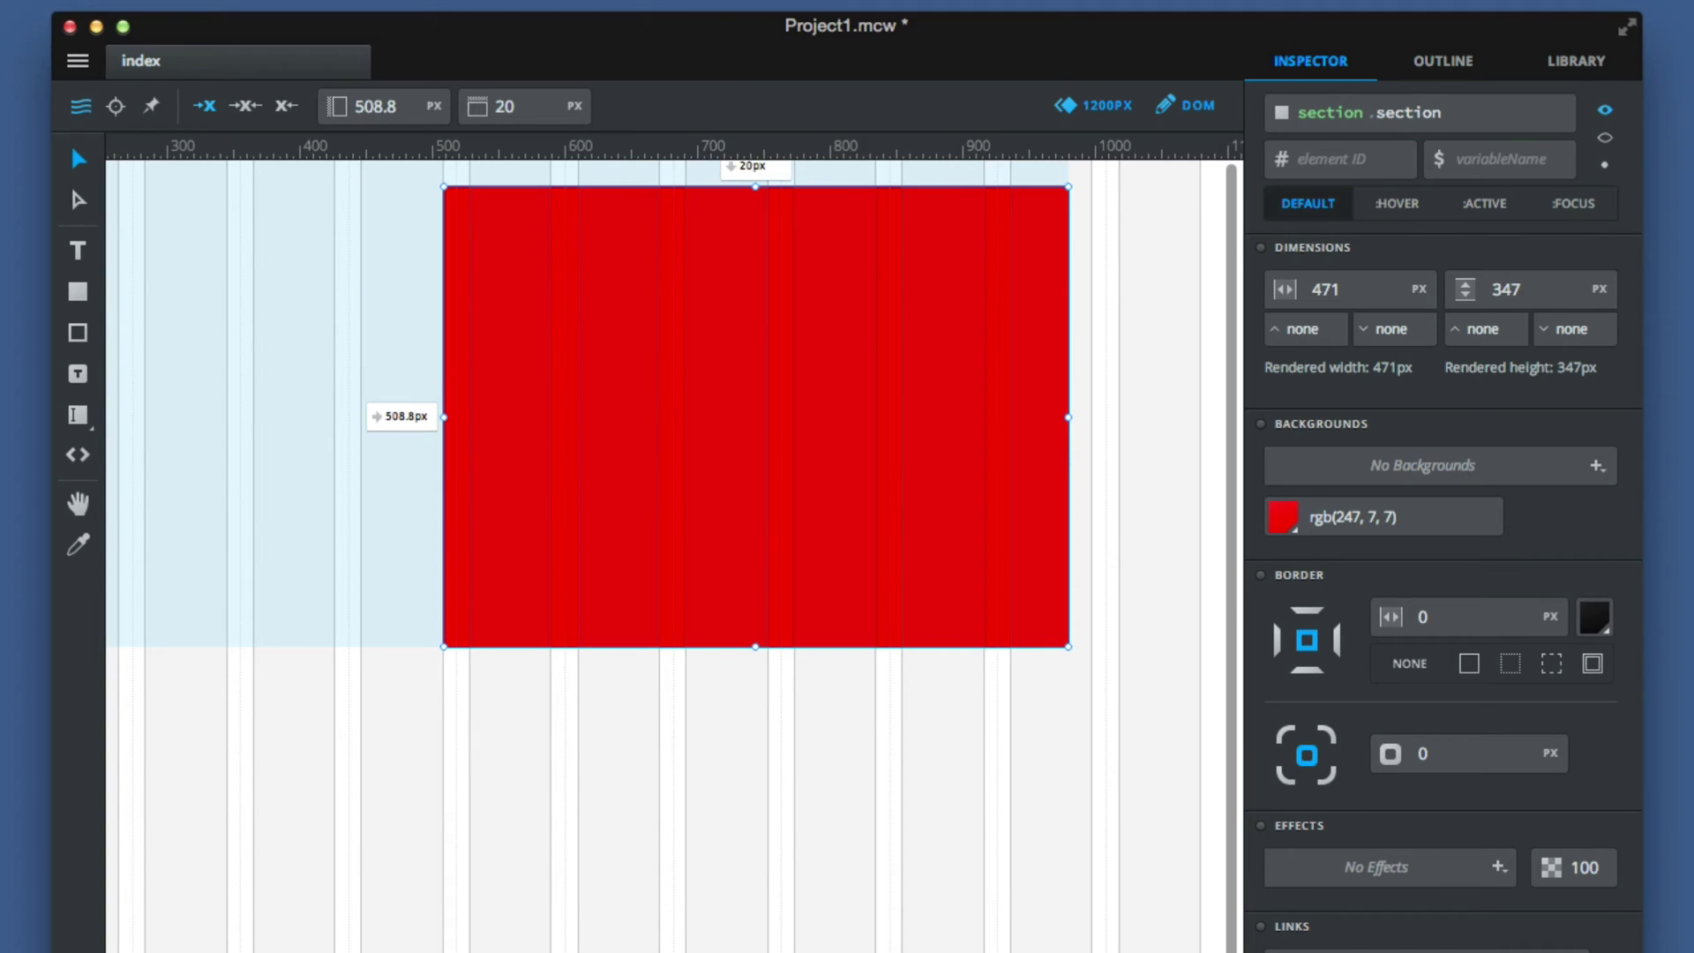
pyautogui.hotkey('shift', 'Right')
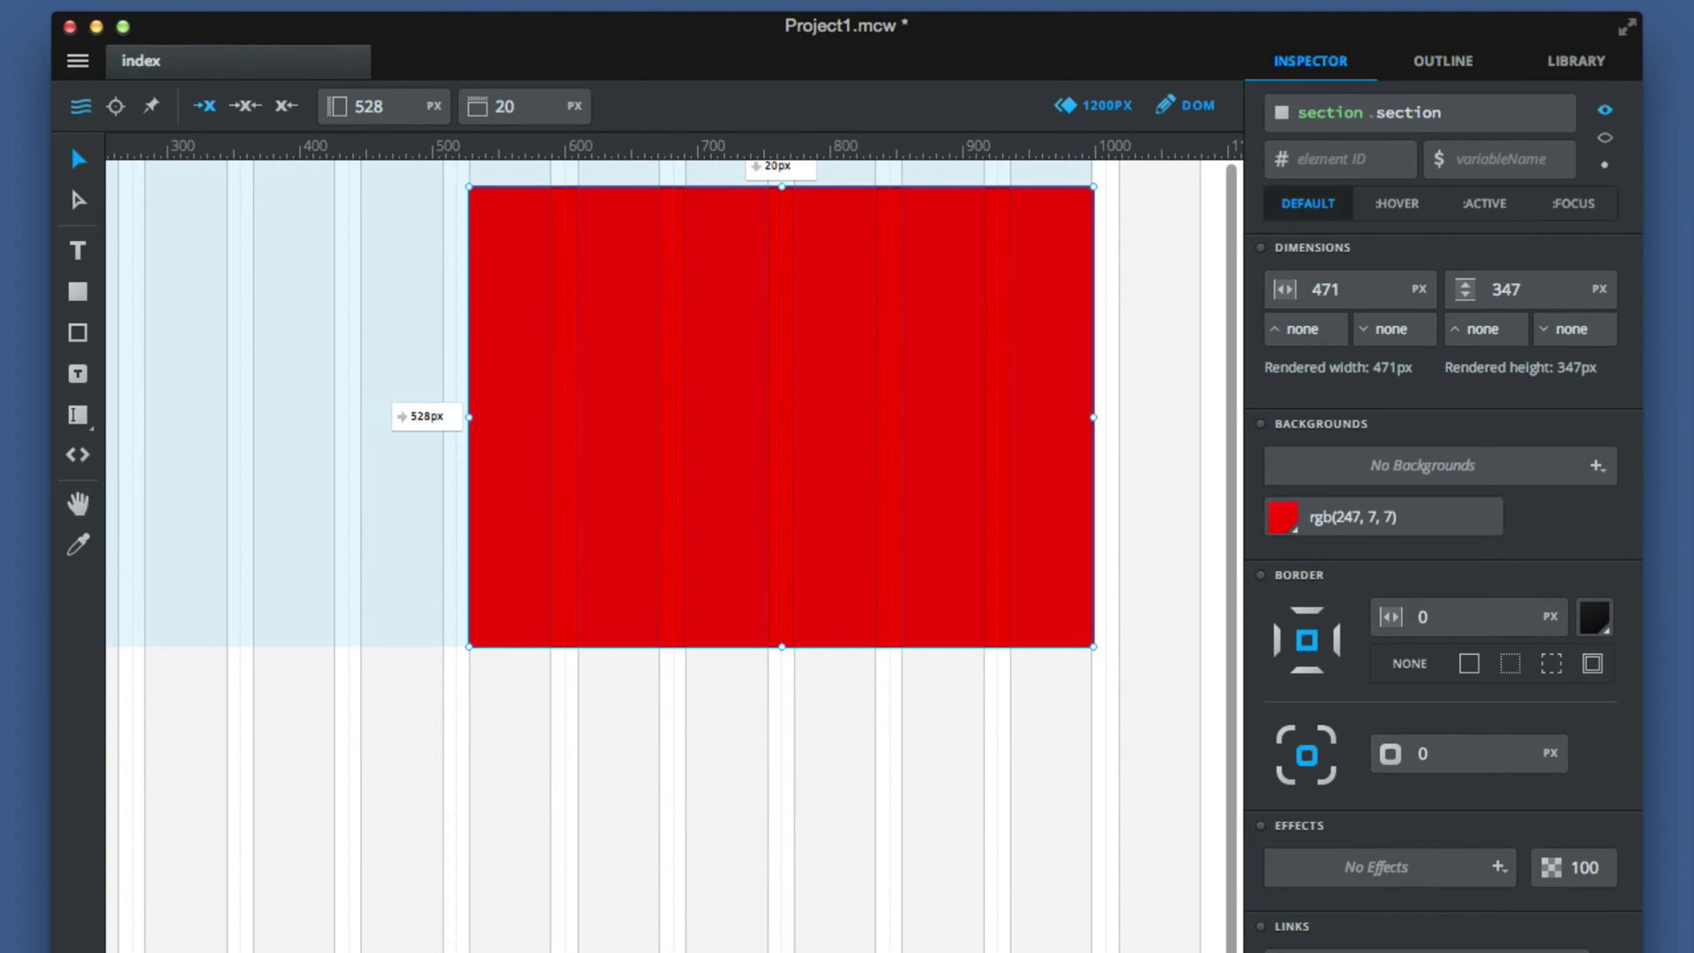
pyautogui.hotkey('shift', 'Left')
pyautogui.hotkey('shift', 'Left')
pyautogui.hotkey('shift', 'Left')
pyautogui.hotkey('shift', 'Left')
pyautogui.hotkey('shift', 'Left')
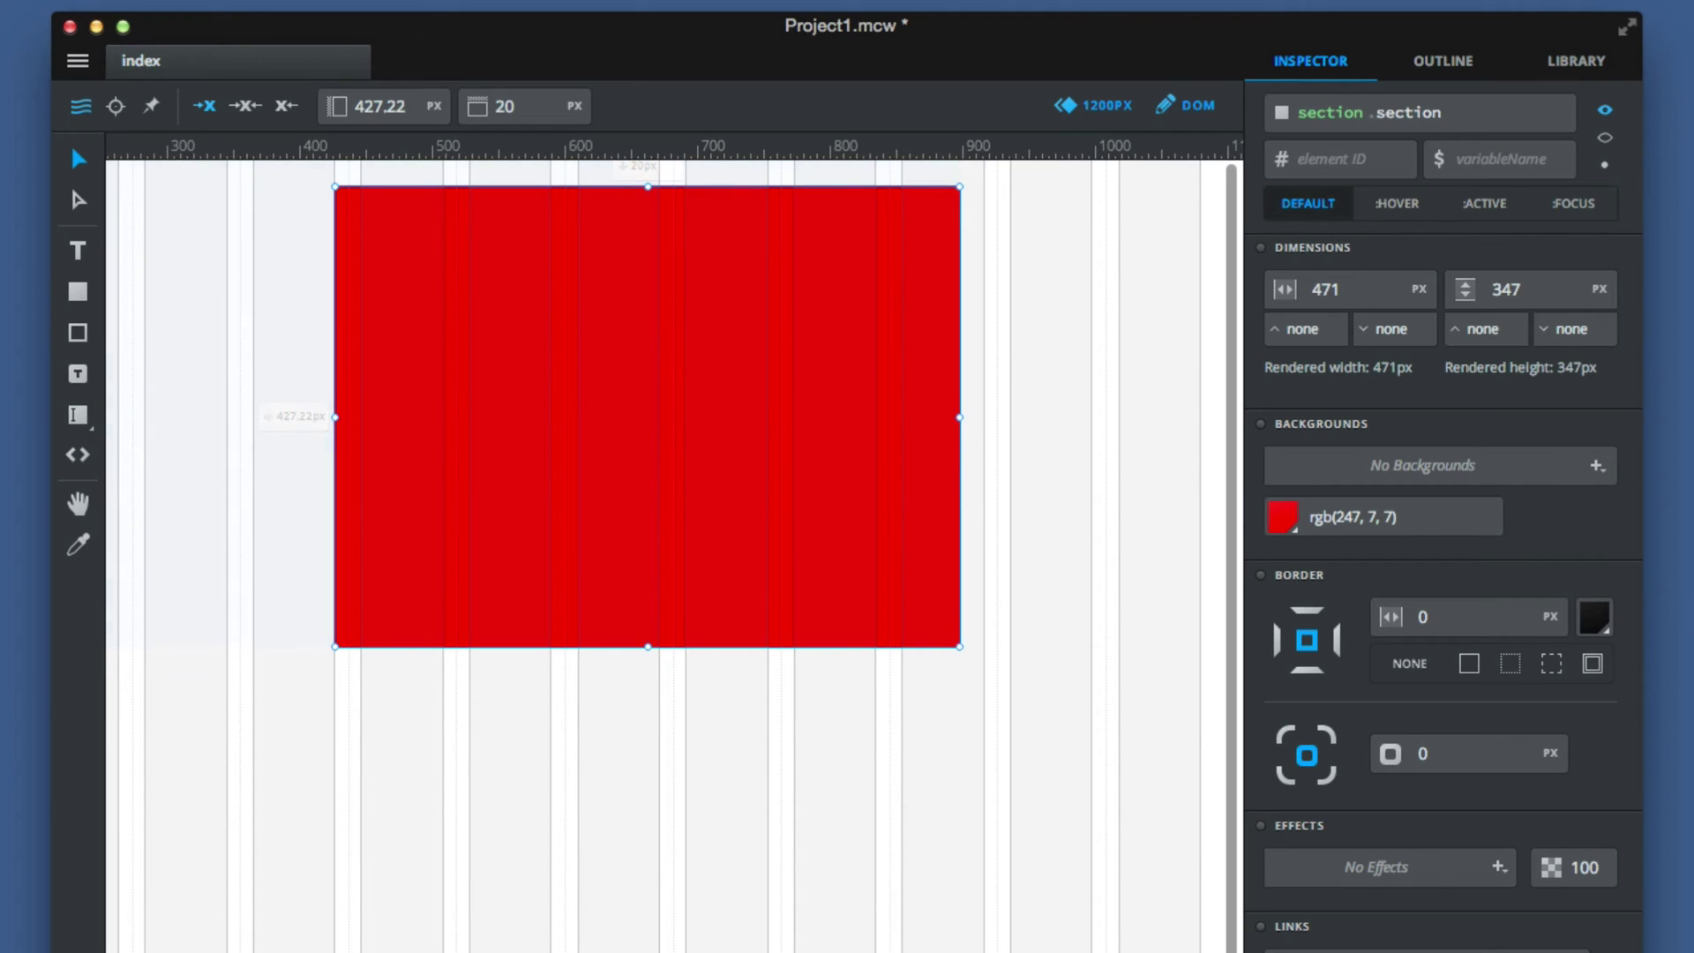
pyautogui.hotkey('shift', 'Right')
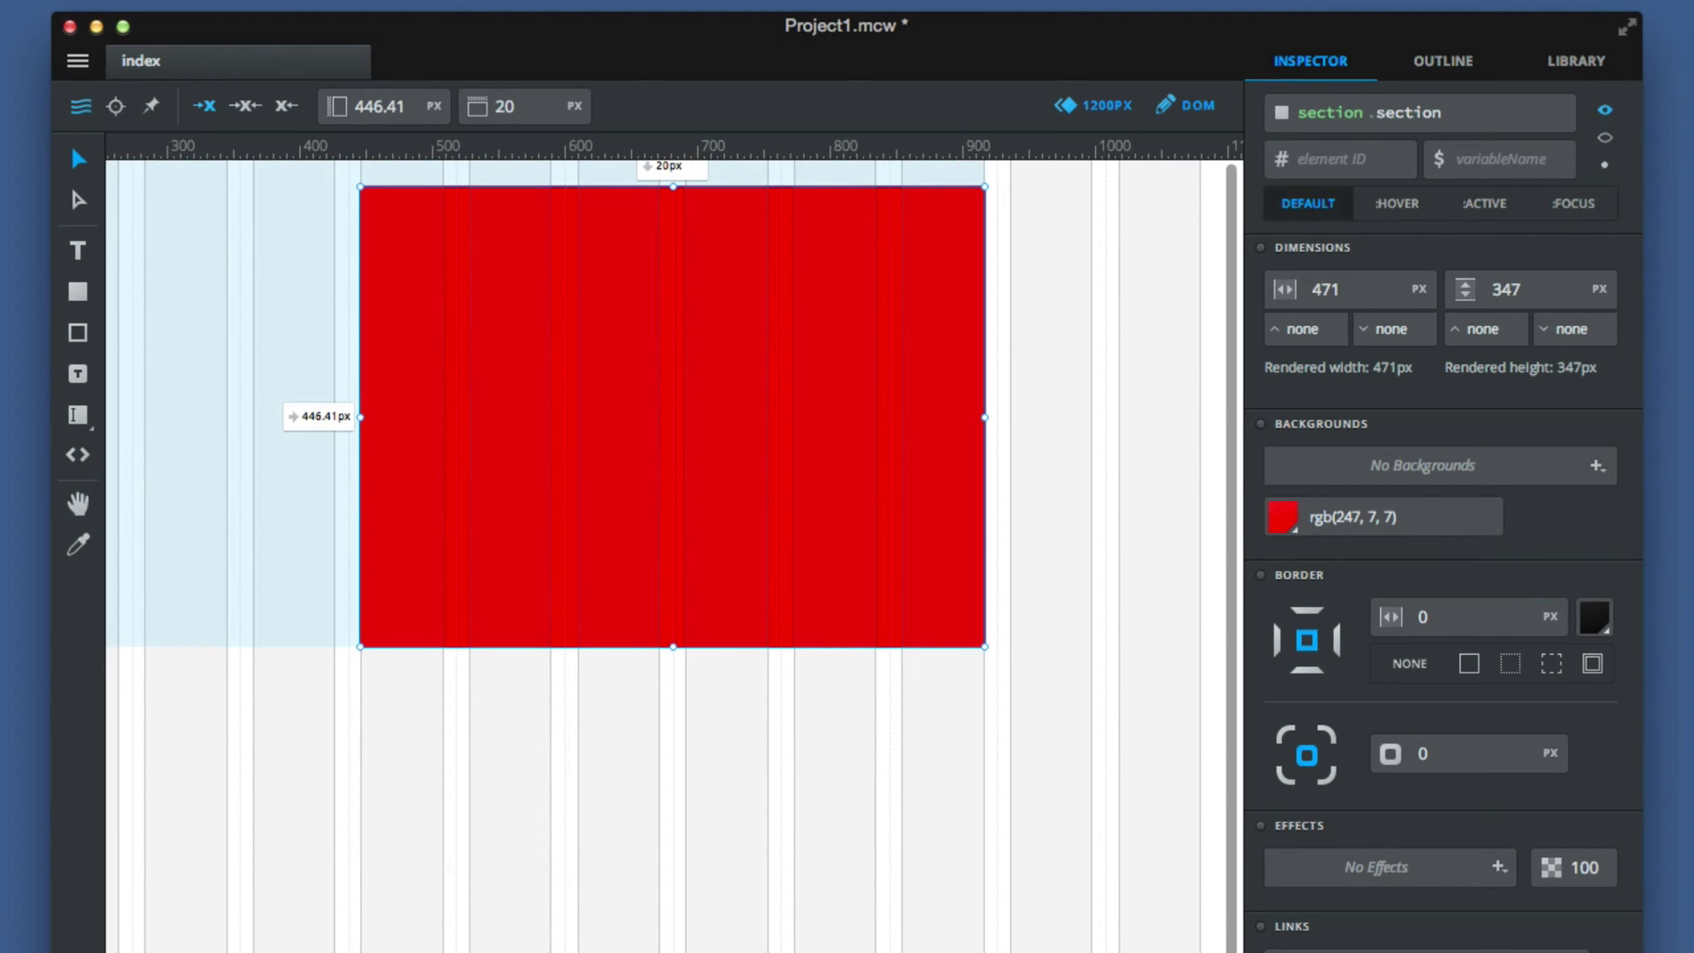
pyautogui.hotkey('shift', 'Right')
pyautogui.hotkey('shift', 'Right')
pyautogui.hotkey('shift', 'Right')
pyautogui.hotkey('shift', 'Right')
pyautogui.hotkey('shift', 'Right')
pyautogui.hotkey('shift', 'Right')
pyautogui.hotkey('shift', 'Right')
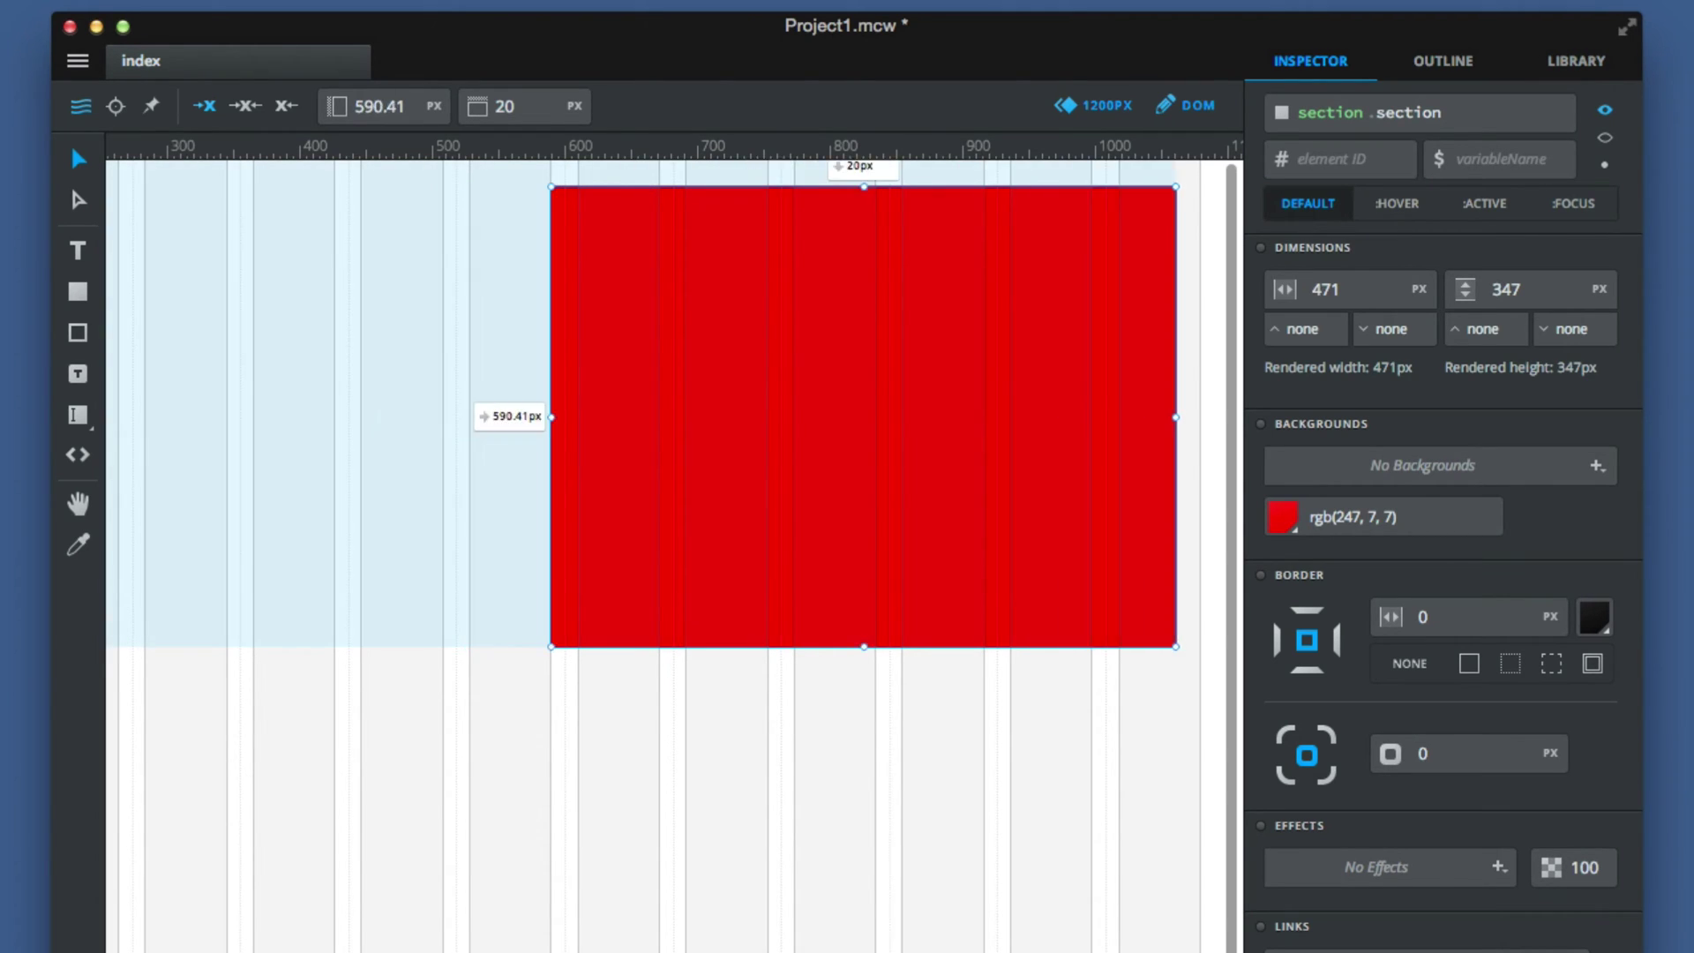
pyautogui.hotkey('shift', 'Left')
pyautogui.hotkey('shift', 'Left')
pyautogui.hotkey('shift', 'Left')
pyautogui.hotkey('shift', 'Left')
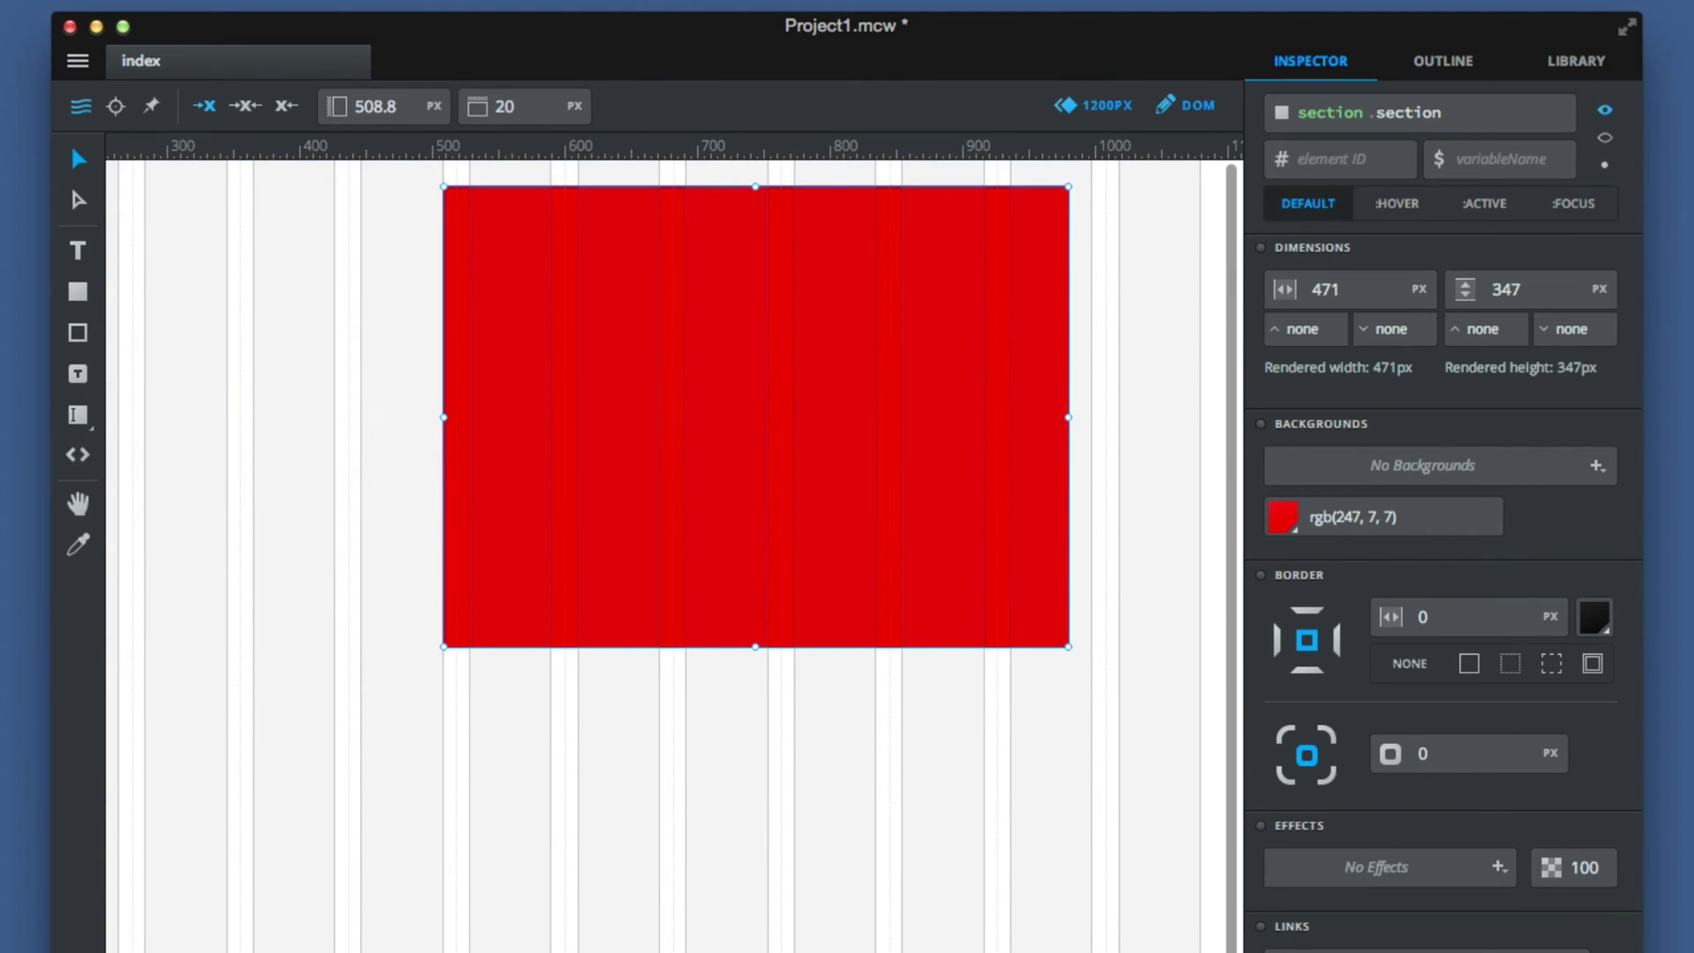
# Step: Drag the section to X 446.4, Y 142, and enter 500 for both width and height
pyautogui.moveTo(783, 476); pyautogui.dragTo(694, 636)
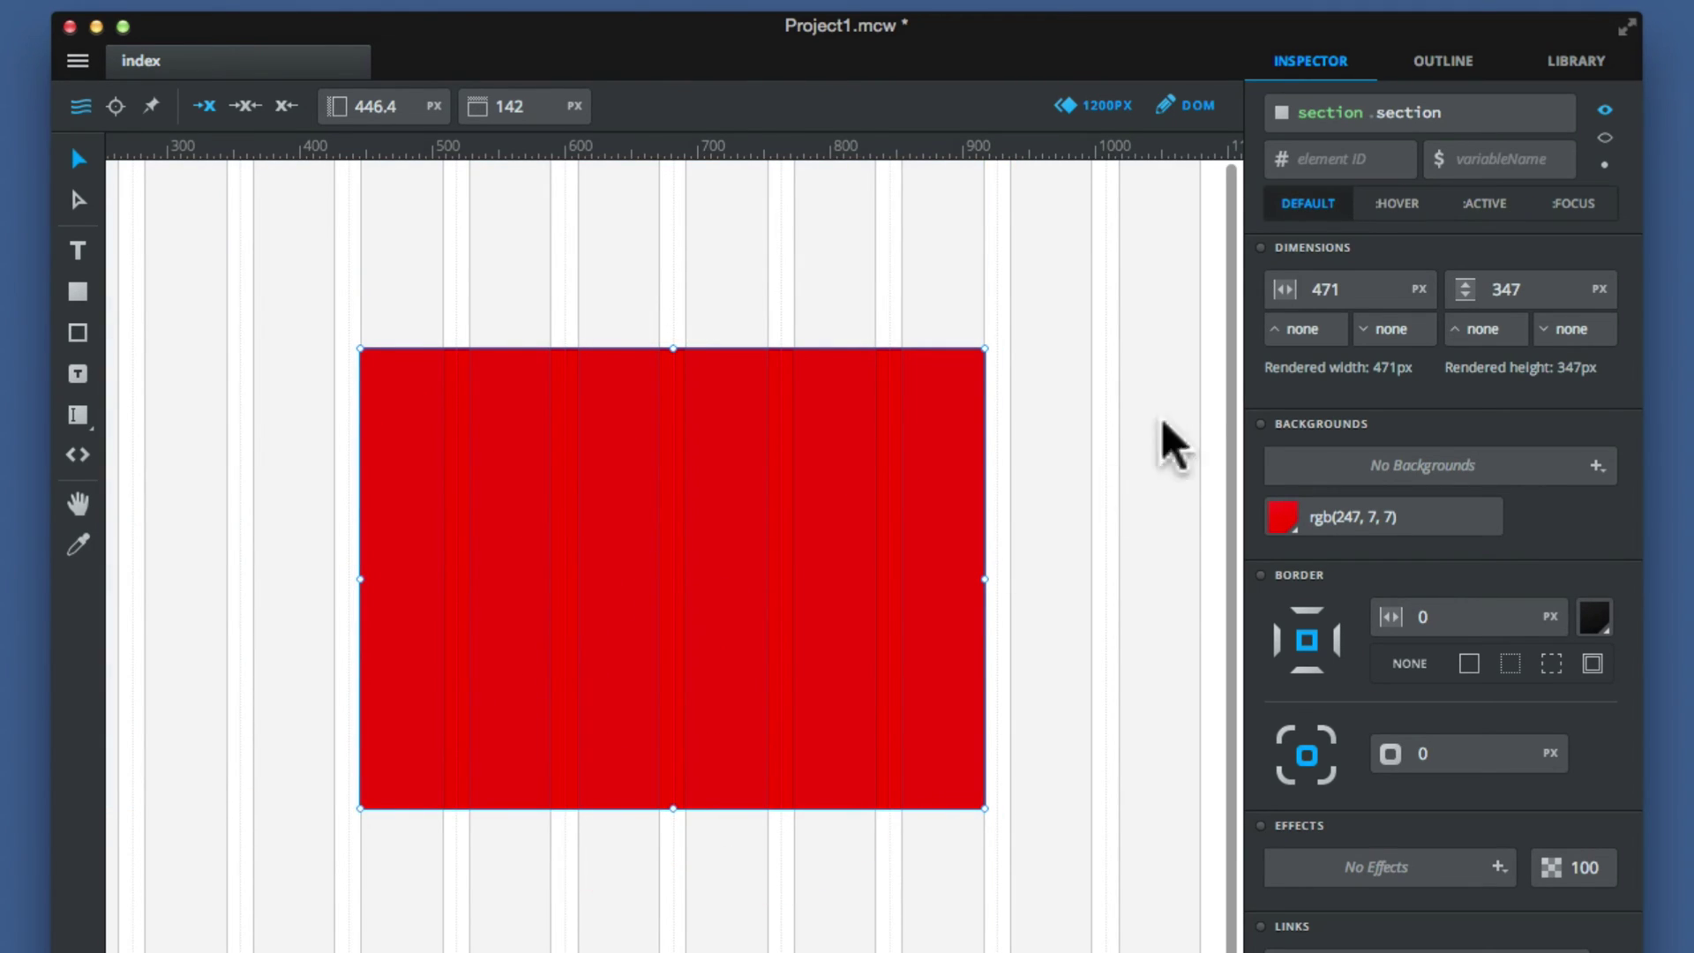
pyautogui.click(1346, 289)
pyautogui.moveTo(1345, 289); pyautogui.dragTo(1285, 289)
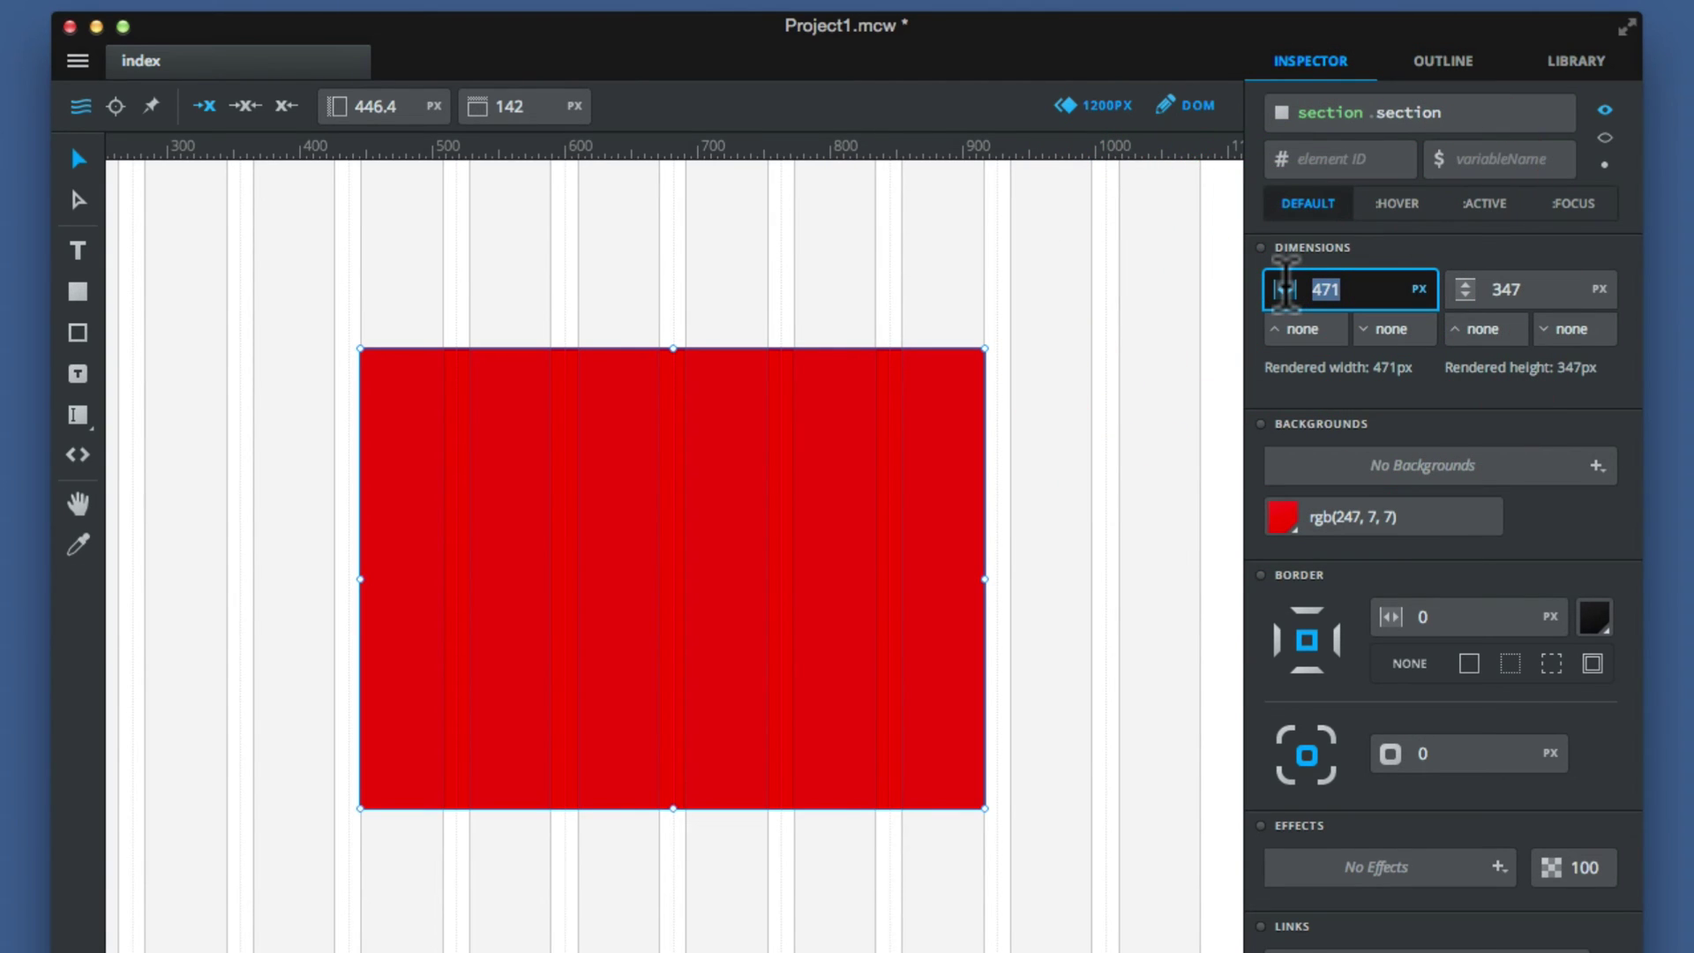
pyautogui.write('500')
pyautogui.click(1520, 290)
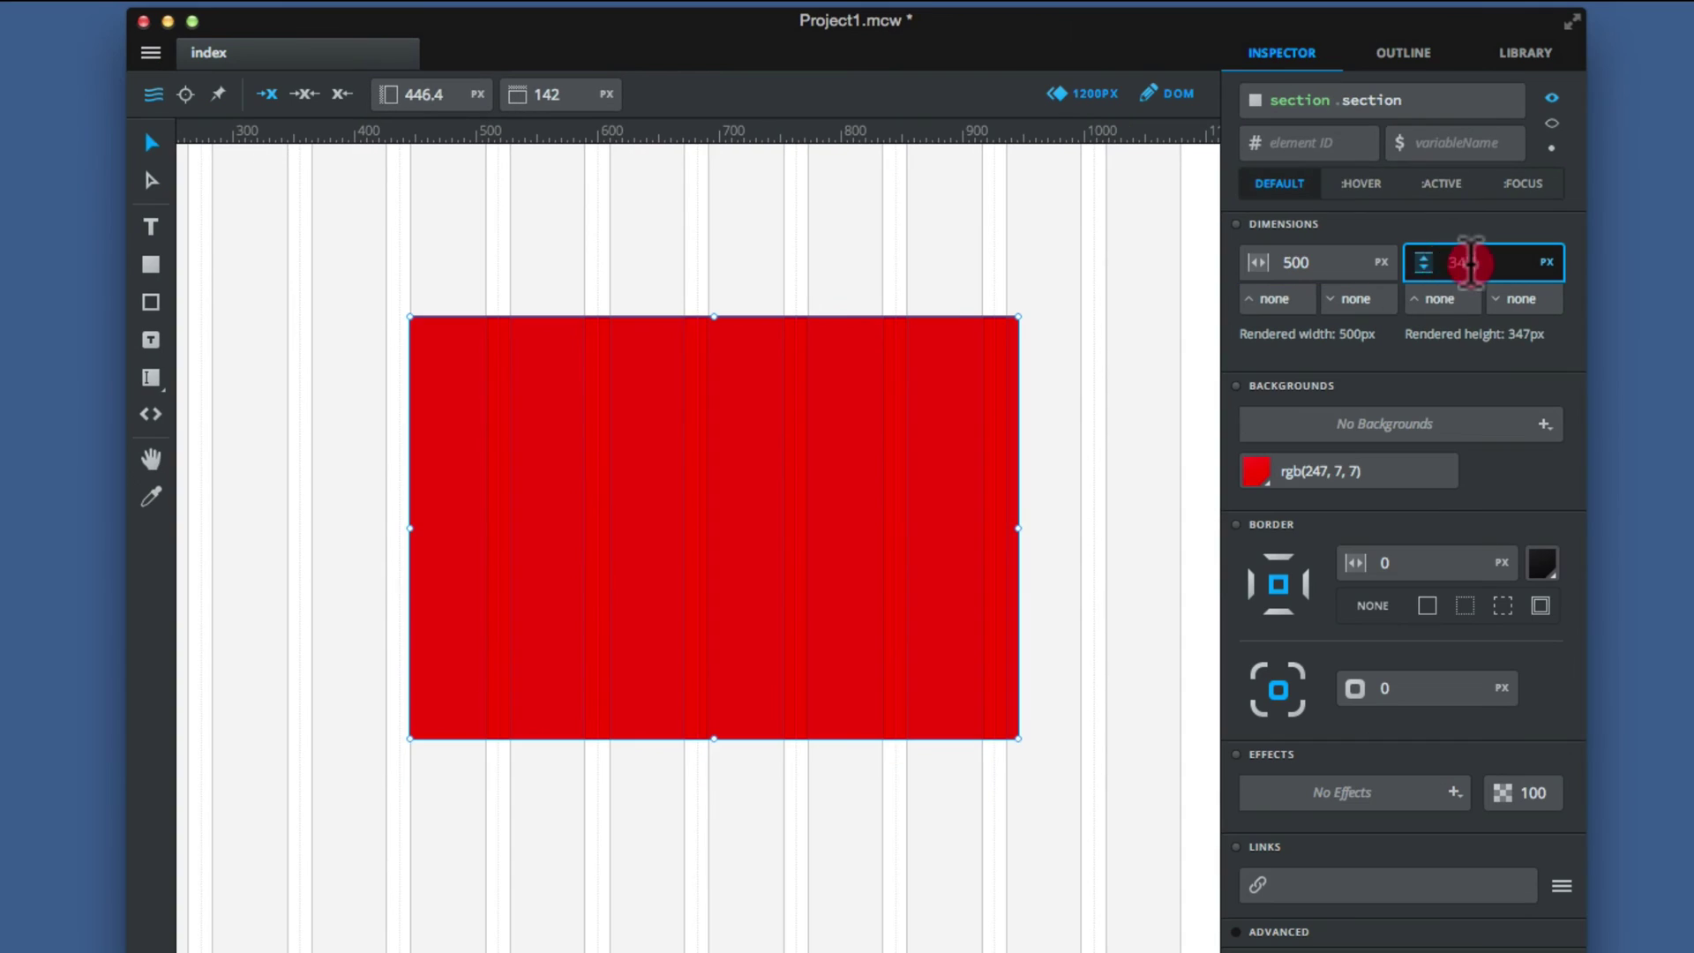
pyautogui.moveTo(1519, 289); pyautogui.dragTo(1468, 289)
pyautogui.write('500')
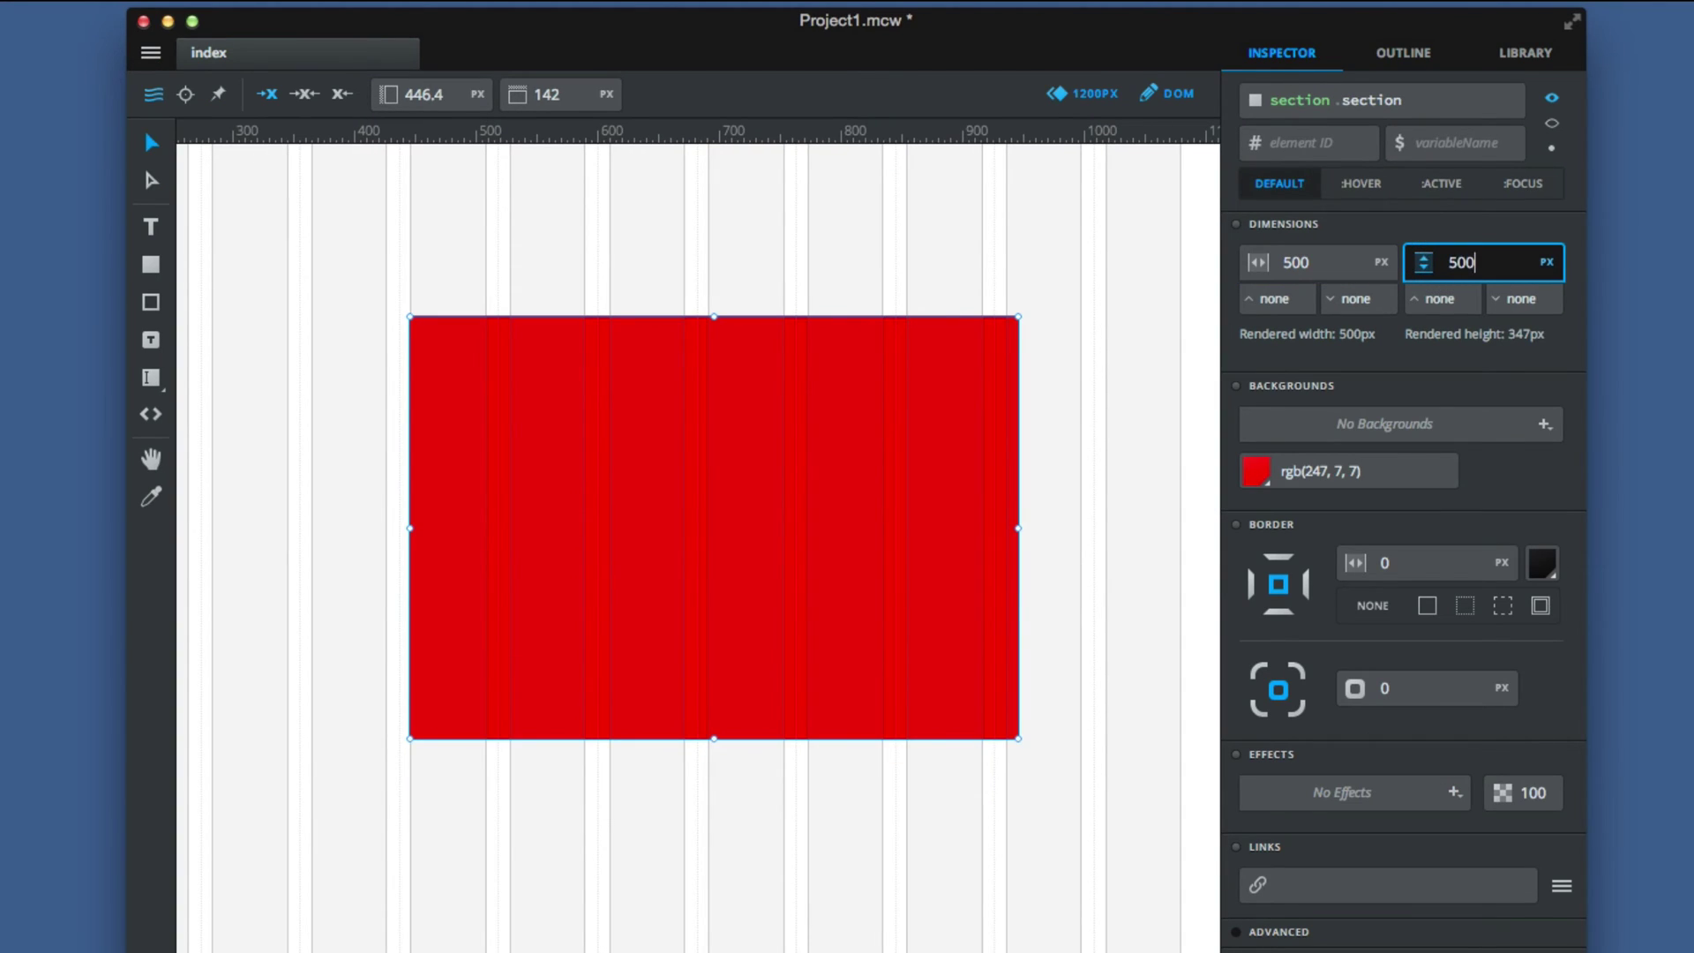
pyautogui.press('Return')
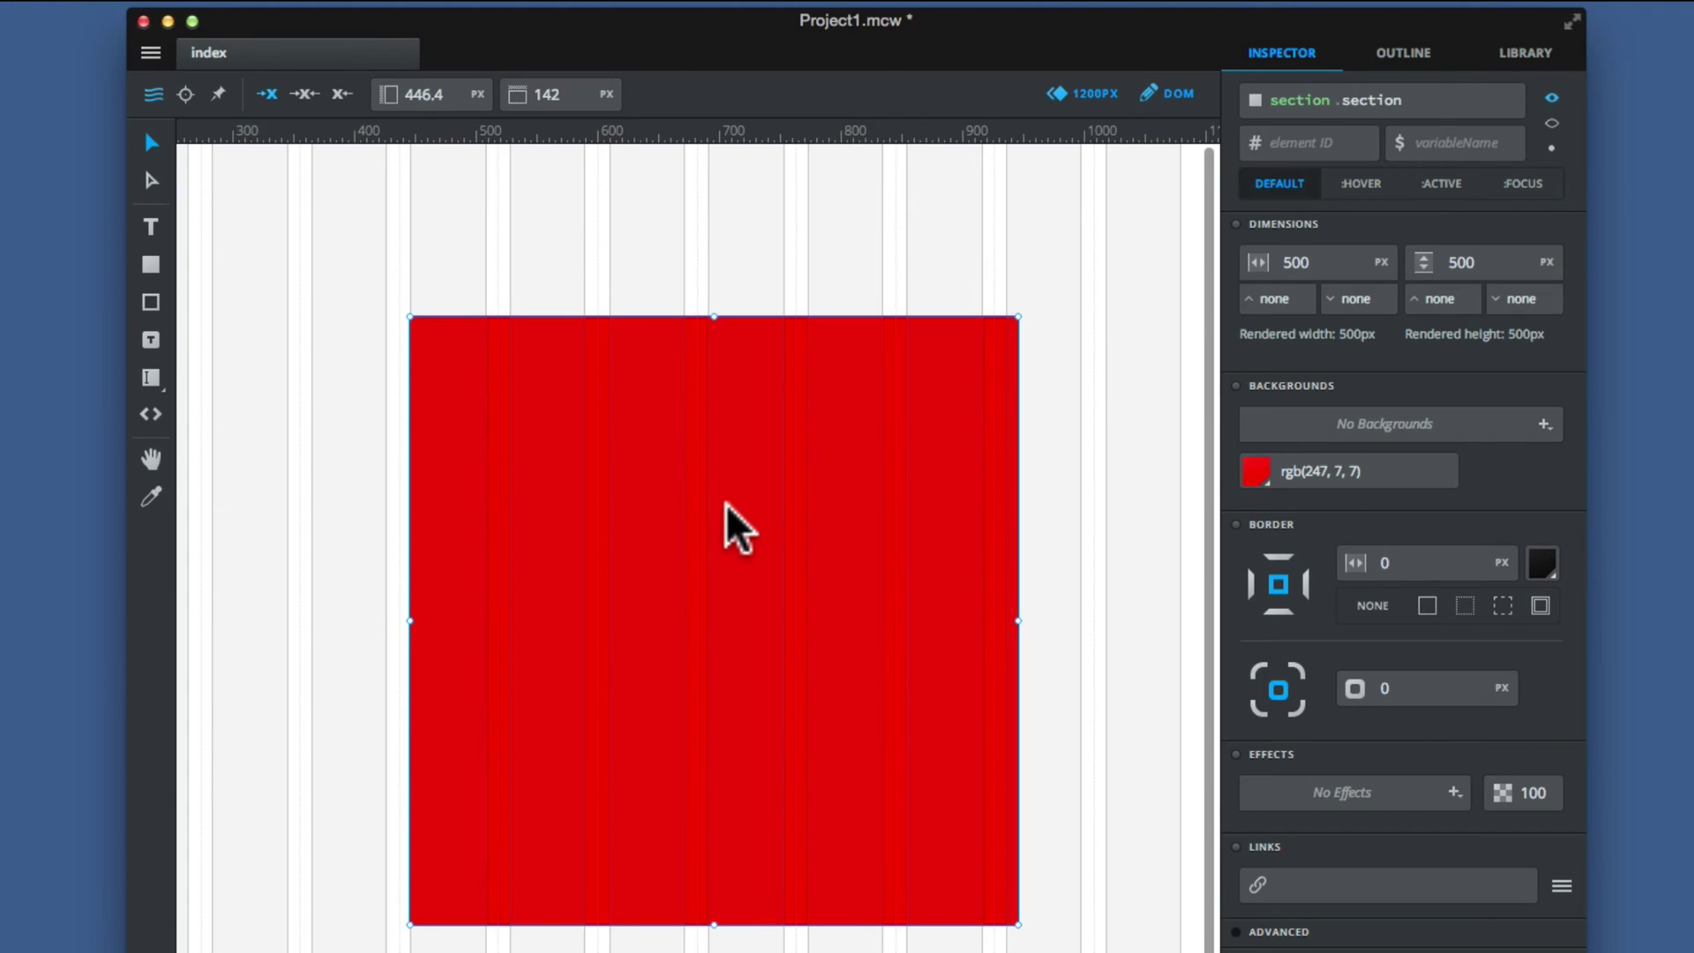
# Step: Shift the section down slightly and shrink its height to 440 px with Cmd+Up
pyautogui.moveTo(725, 503); pyautogui.dragTo(732, 499)
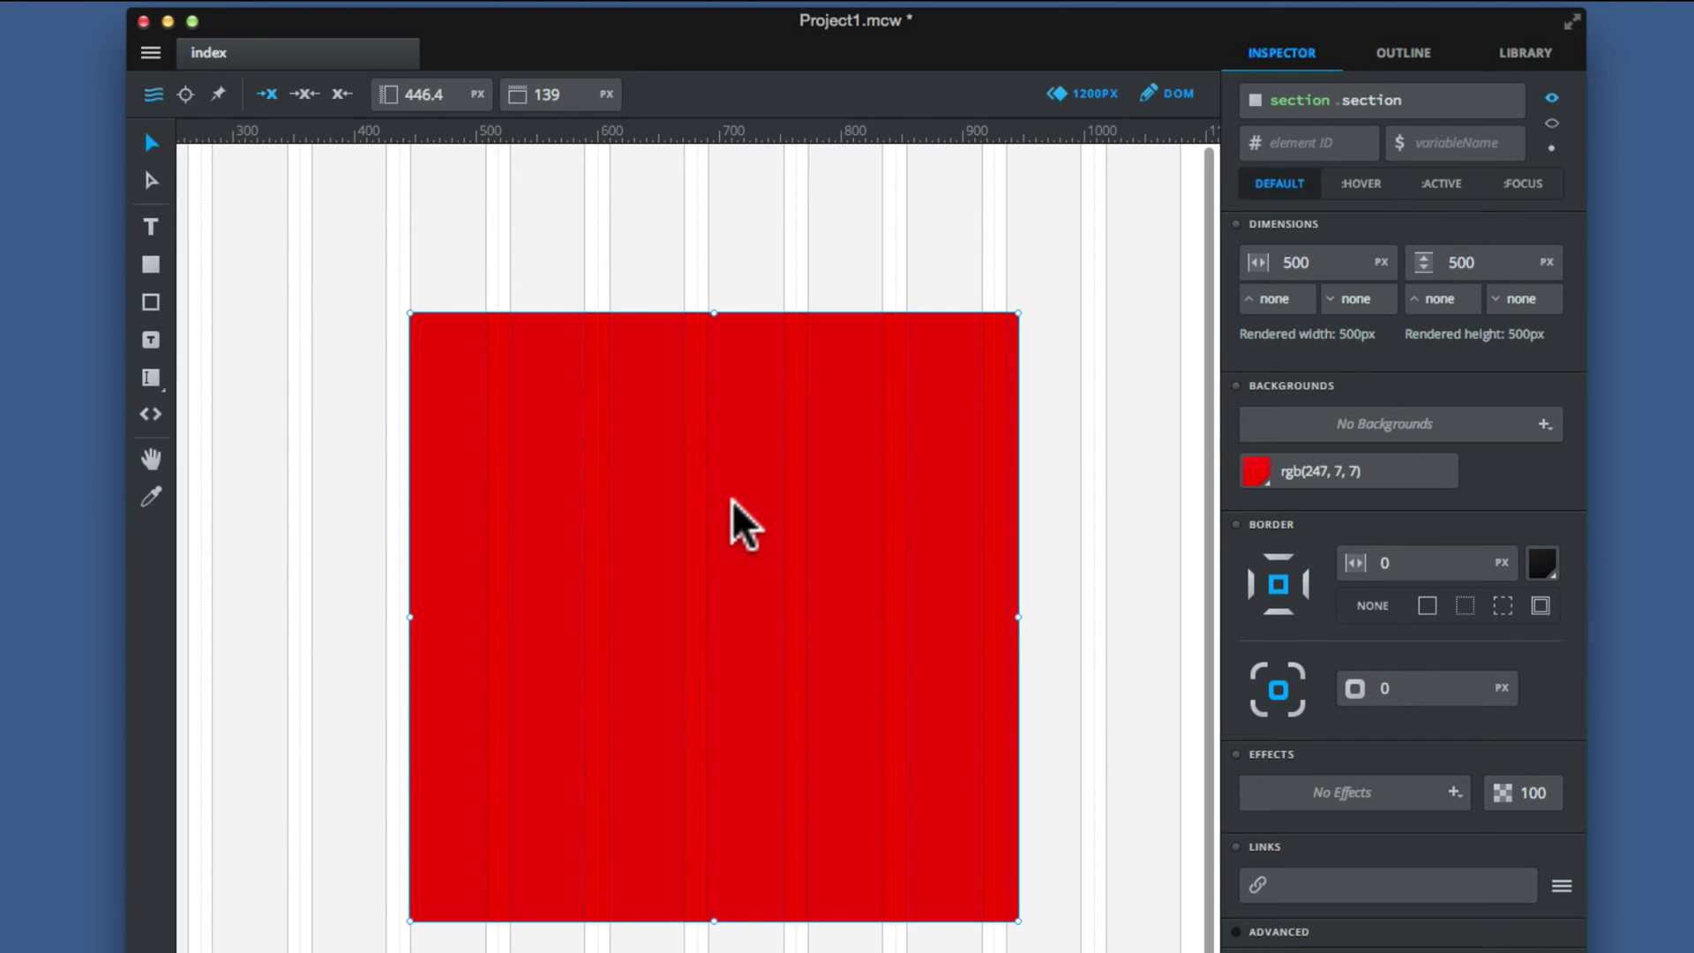
pyautogui.press('super+Up')
pyautogui.press('super+Up')
pyautogui.press('super+Up')
pyautogui.press('super+Up')
pyautogui.press('super+Up')
pyautogui.press('super+Up')
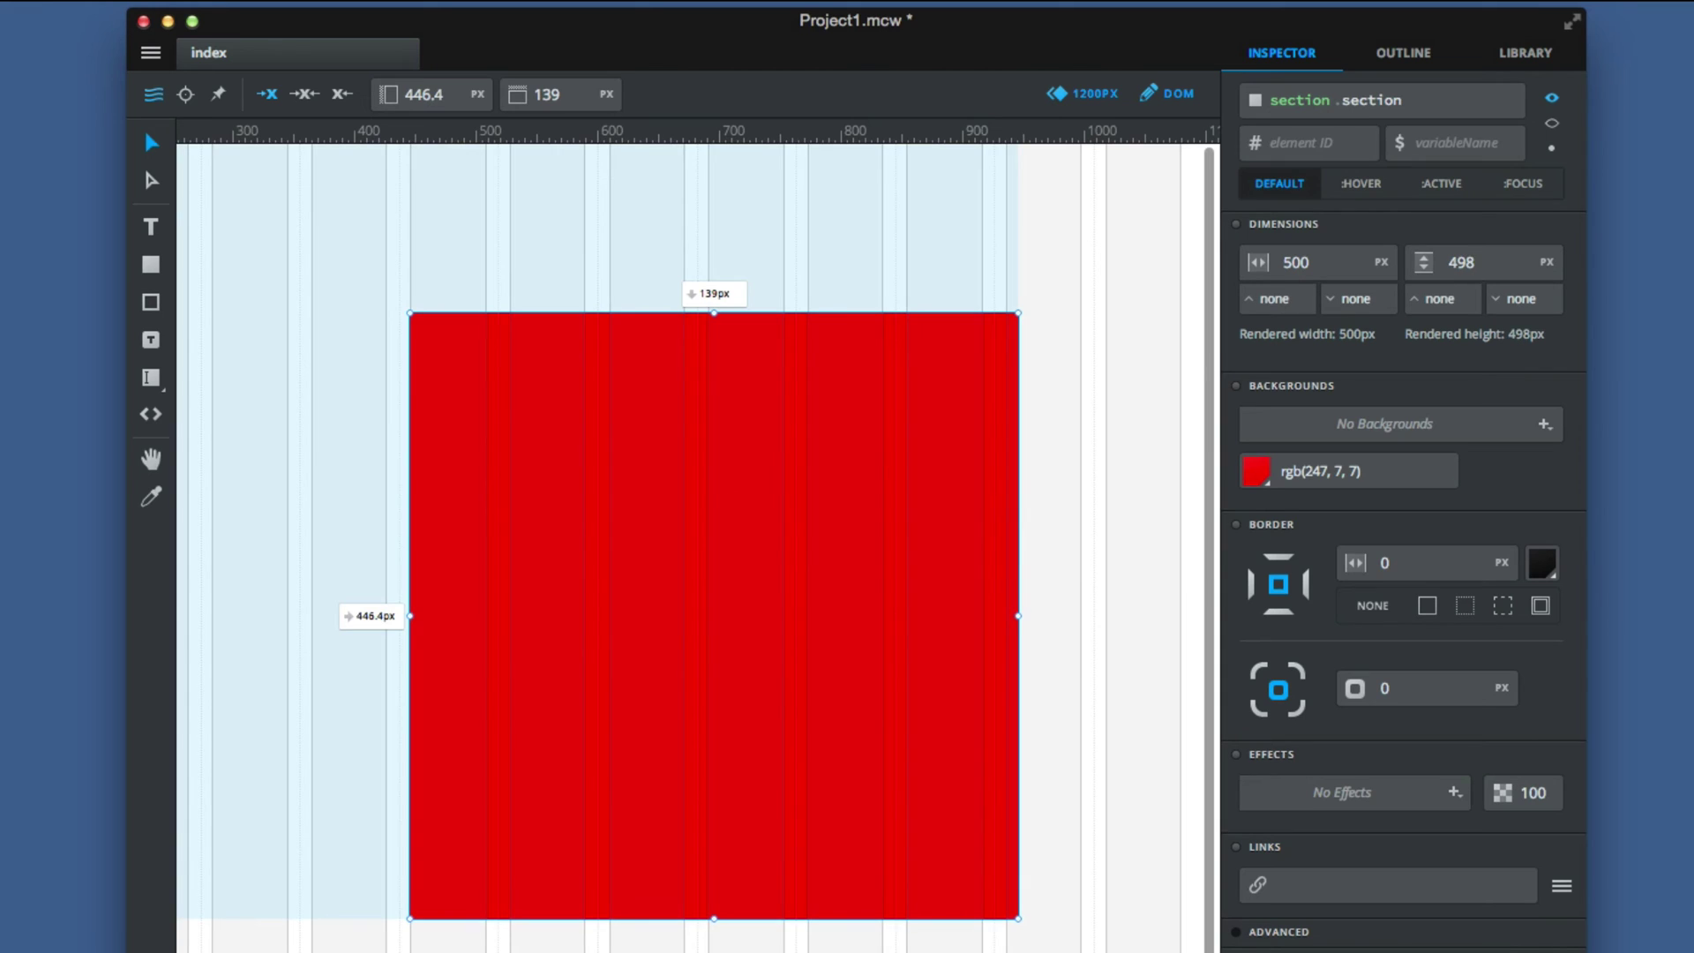
pyautogui.press('super+Up')
pyautogui.press('super+Up')
pyautogui.press('super+Up')
pyautogui.press('super+Up')
pyautogui.press('super+Up')
pyautogui.press('super+Up')
pyautogui.press('super+Up')
pyautogui.press('super+Up')
pyautogui.press('super+Up')
pyautogui.press('super+Up')
pyautogui.press('super+Up')
pyautogui.press('super+Up')
pyautogui.press('super+Up')
pyautogui.press('super+Up')
pyautogui.press('super+Up')
pyautogui.press('super+Up')
pyautogui.press('super+Up')
pyautogui.press('super+Up')
pyautogui.press('super+Up')
pyautogui.press('super+Up')
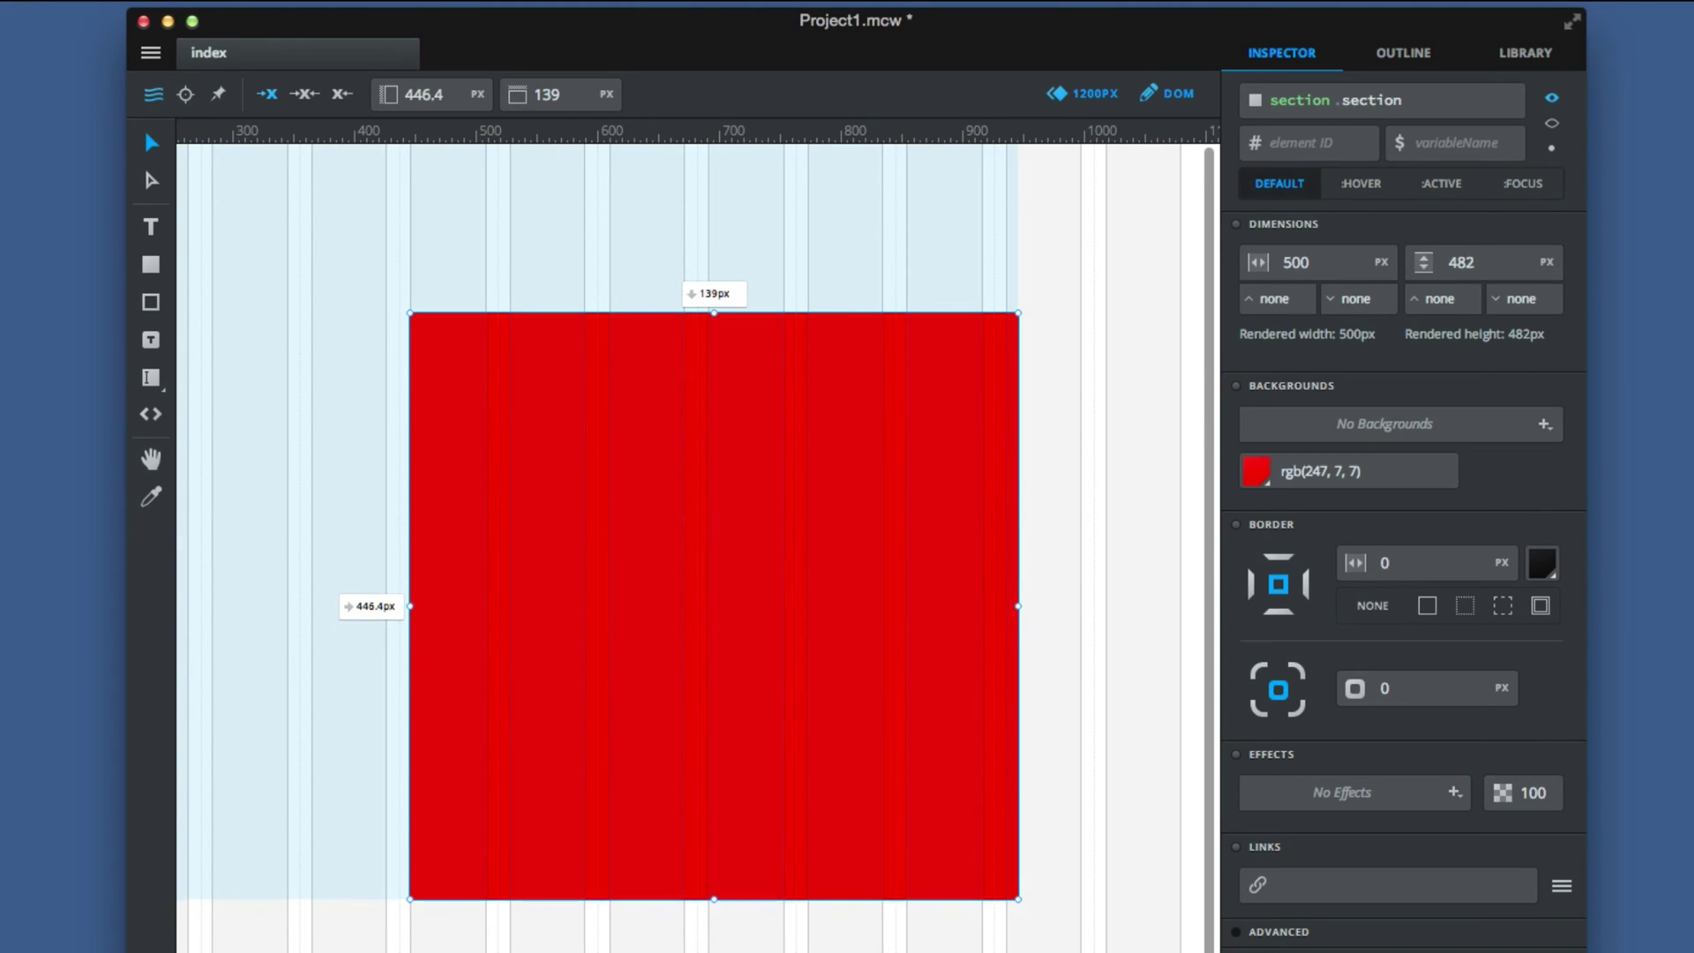
pyautogui.press('super+Up')
pyautogui.press('super+Up')
pyautogui.press('super+Up')
pyautogui.press('super+Up')
pyautogui.press('super+Up')
pyautogui.press('super+Up')
pyautogui.press('super+Up')
pyautogui.press('super+Up')
pyautogui.press('super+Up')
pyautogui.press('super+Up')
pyautogui.press('super+Up')
pyautogui.press('super+Up')
pyautogui.press('super+Up')
pyautogui.press('super+Up')
pyautogui.press('super+Up')
pyautogui.press('super+Up')
pyautogui.press('super+Up')
pyautogui.press('super+Up')
pyautogui.press('super+Up')
pyautogui.press('super+Up')
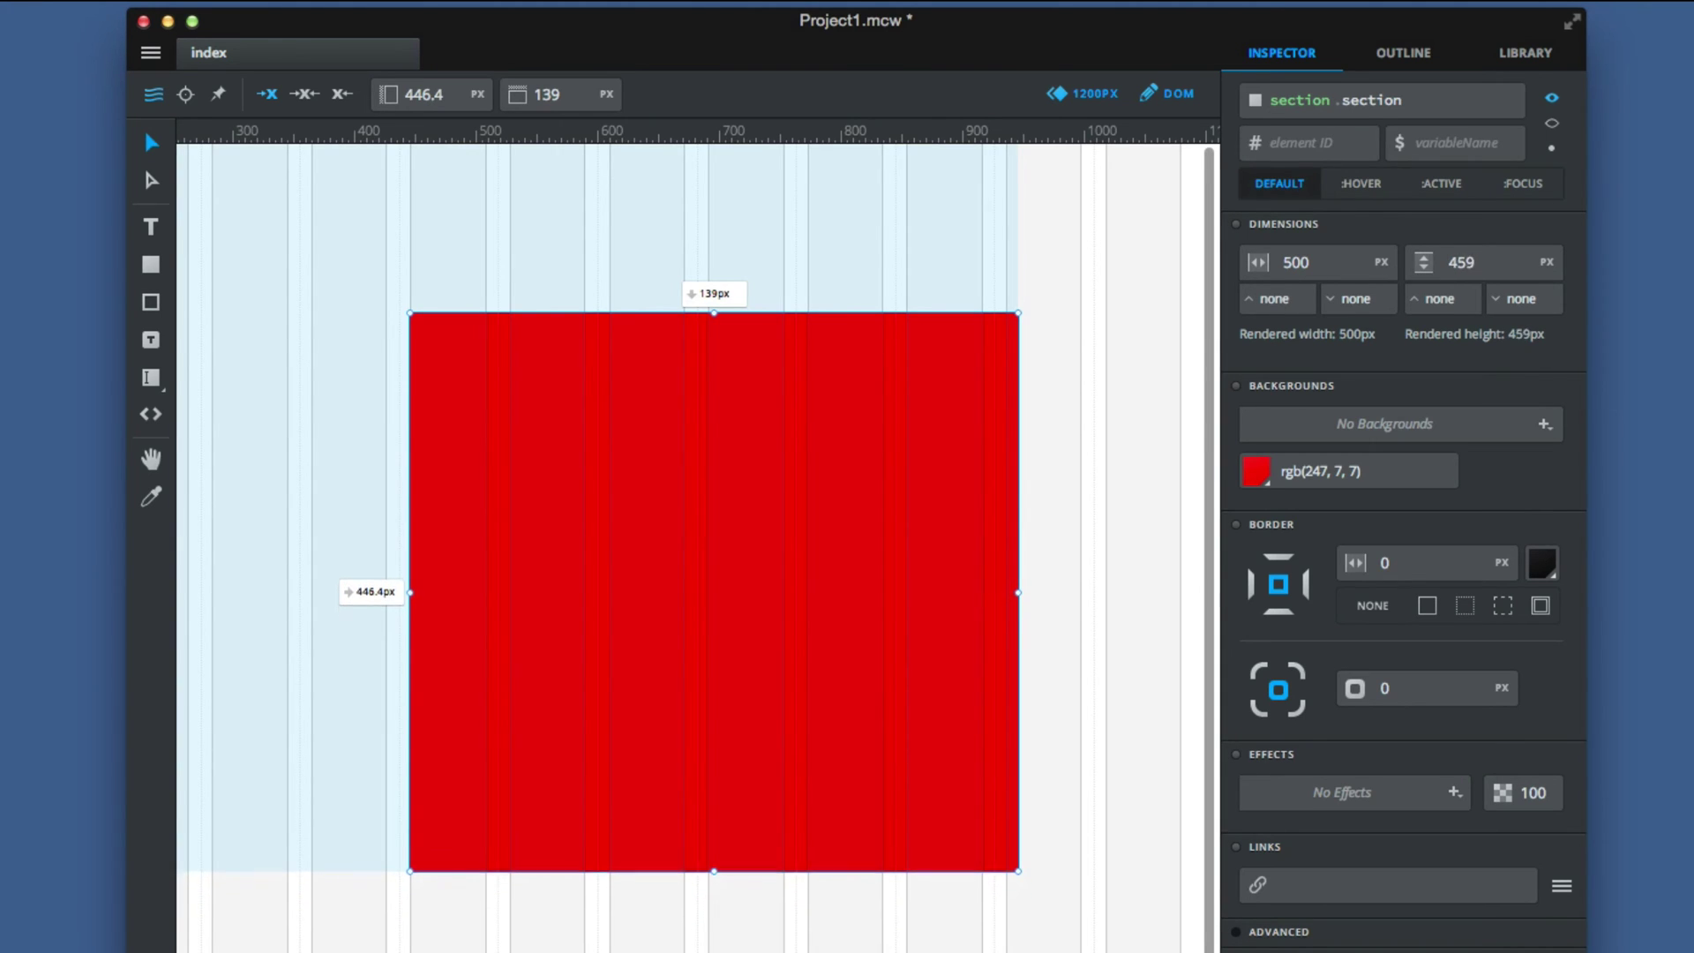
pyautogui.press('super+Up')
pyautogui.press('super+Up')
pyautogui.press('super+Up')
pyautogui.press('super+Up')
pyautogui.press('super+Up')
pyautogui.press('super+Up')
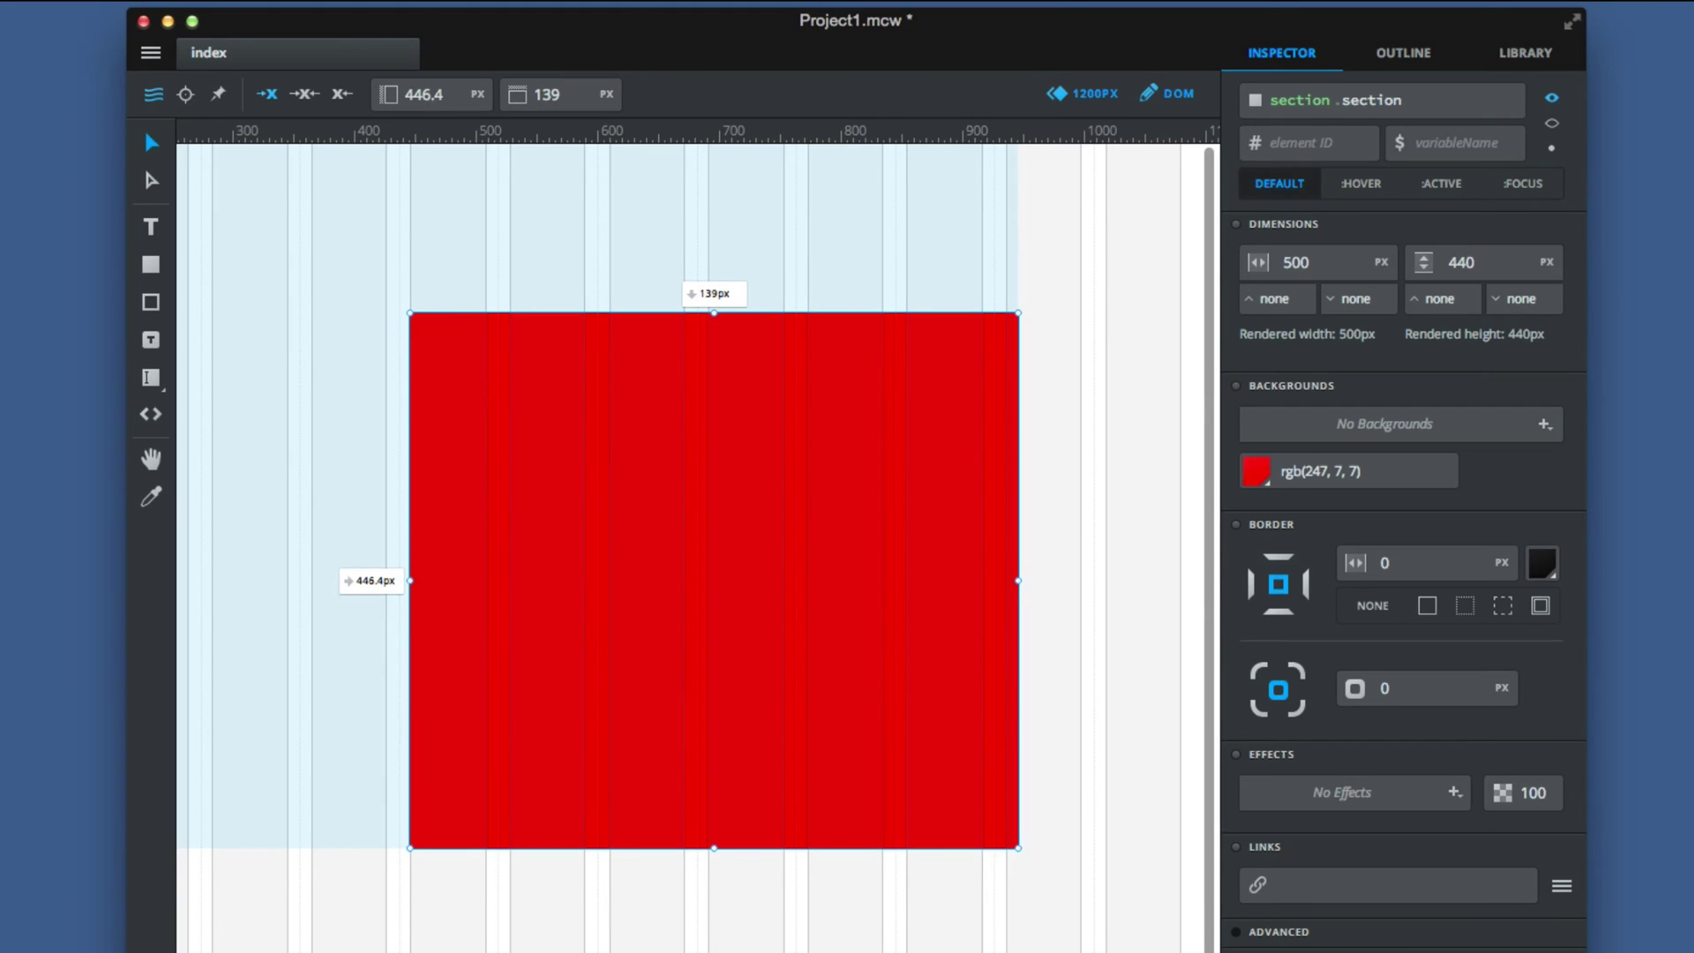
# Step: Narrow the section to about 489 px wide with Cmd+Left, trimming the height slightly
pyautogui.press('super+Left')
pyautogui.press('super+Left')
pyautogui.press('super+Left')
pyautogui.press('super+Left')
pyautogui.press('super+Left')
pyautogui.press('super+Left')
pyautogui.press('super+Left')
pyautogui.press('super+Left')
pyautogui.press('super+Left')
pyautogui.press('super+Left')
pyautogui.press('super+Left')
pyautogui.press('super+Left')
pyautogui.press('super+Left')
pyautogui.press('super+Left')
pyautogui.press('super+Left')
pyautogui.press('super+Left')
pyautogui.press('super+Left')
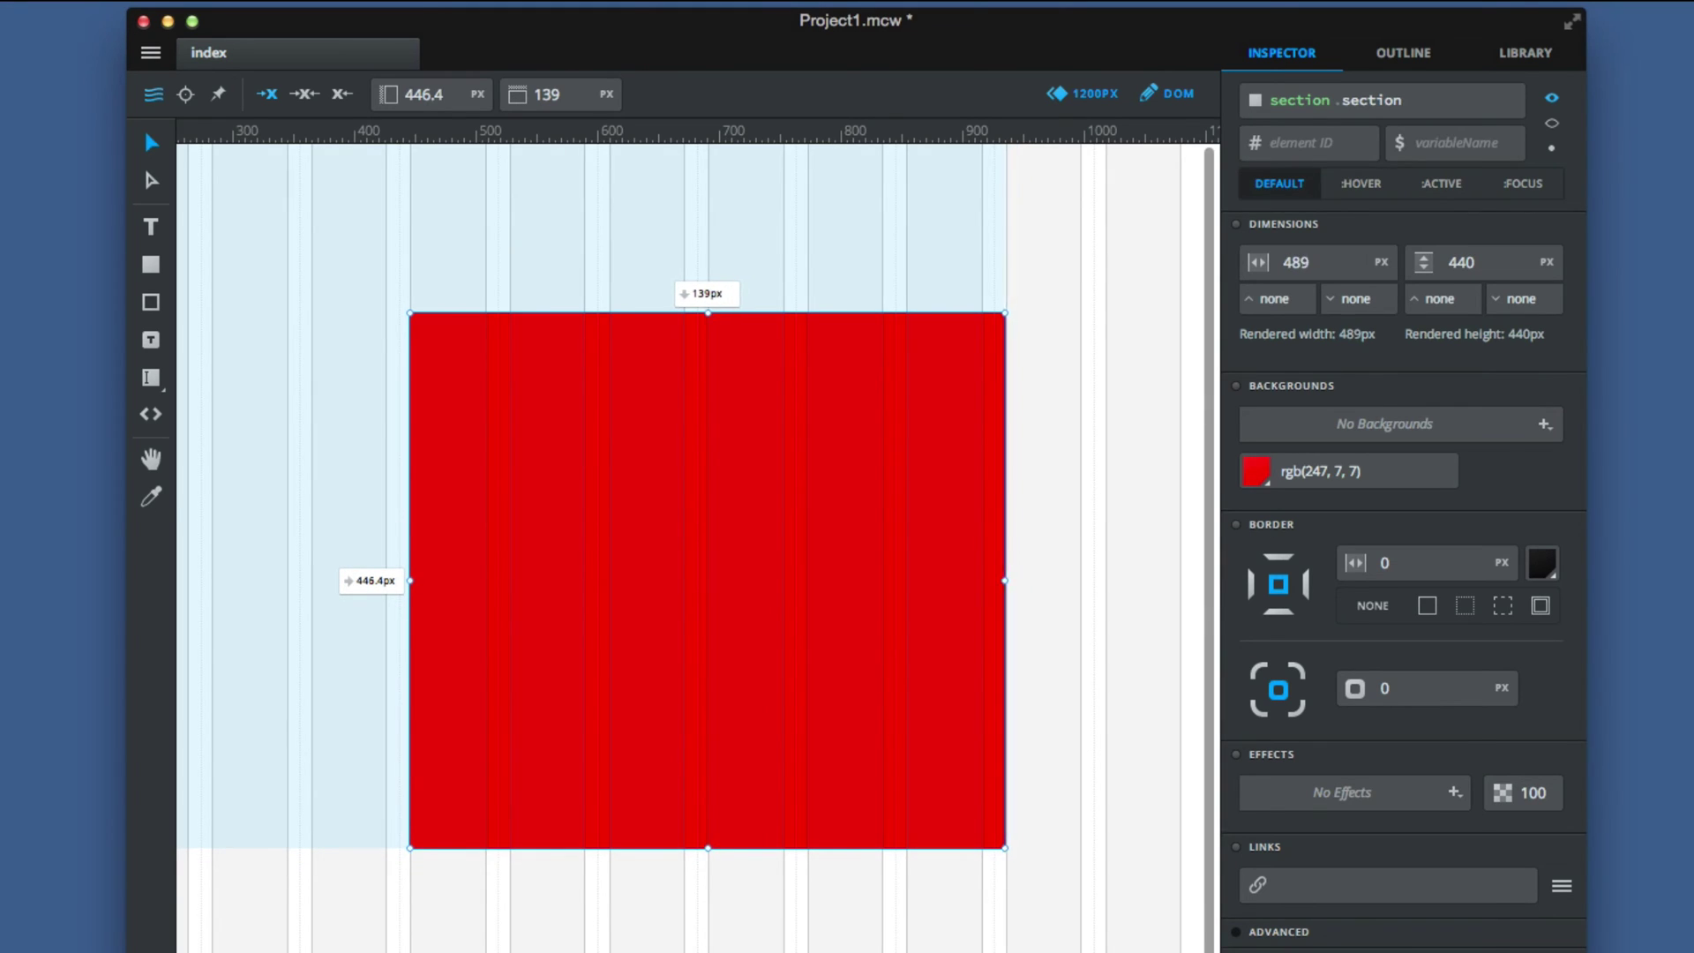
pyautogui.press('super+Left')
pyautogui.press('super+Left')
pyautogui.press('super+Left')
pyautogui.press('super+Left')
pyautogui.press('super+Left')
pyautogui.press('super+Left')
pyautogui.press('super+Left')
pyautogui.press('super+Left')
pyautogui.press('super+Left')
pyautogui.press('super+Left')
pyautogui.press('super+Right')
pyautogui.press('super+Right')
pyautogui.press('super+Right')
pyautogui.press('super+Right')
pyautogui.press('super+Right')
pyautogui.press('super+Right')
pyautogui.press('super+Right')
pyautogui.press('super+Right')
pyautogui.press('super+Right')
pyautogui.press('super+Right')
pyautogui.press('super+Right')
pyautogui.press('super+Right')
pyautogui.press('super+Right')
pyautogui.press('super+Right')
pyautogui.press('super+Right')
pyautogui.press('super+Right')
pyautogui.press('super+Right')
pyautogui.press('super+Right')
pyautogui.press('super+Right')
pyautogui.press('super+Right')
pyautogui.press('super+Right')
pyautogui.press('super+Right')
pyautogui.press('super+Right')
pyautogui.press('super+Right')
pyautogui.press('super+Right')
pyautogui.press('super+Right')
pyautogui.press('super+Right')
pyautogui.press('super+Right')
pyautogui.press('super+Right')
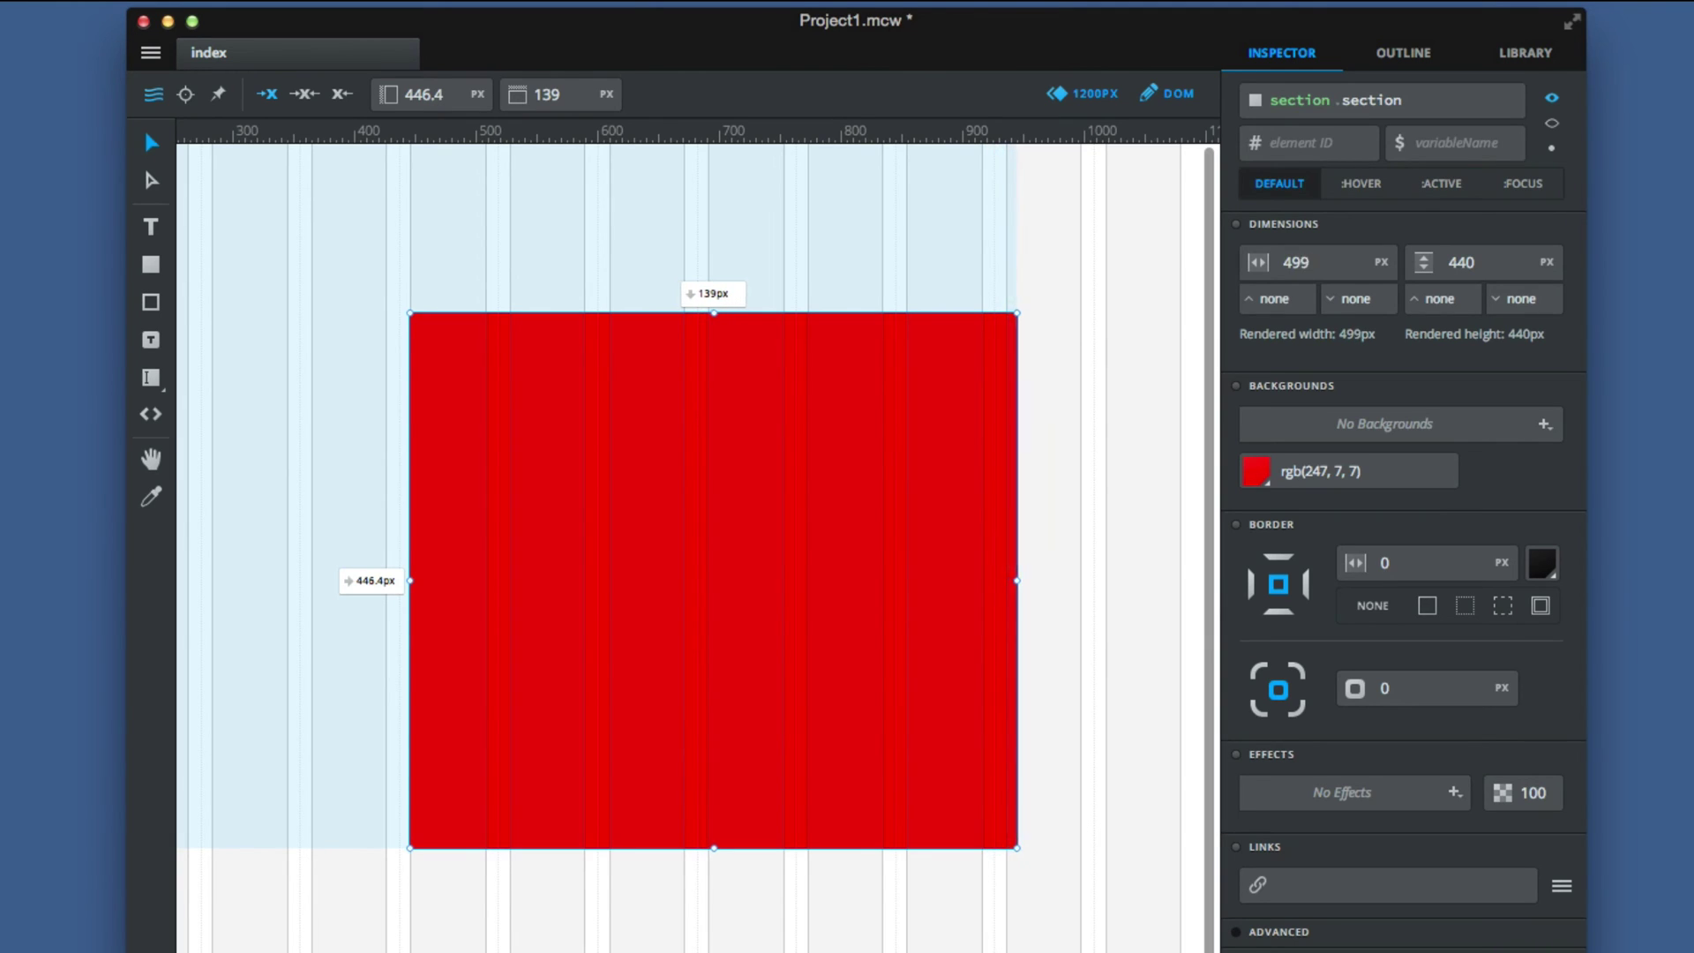
pyautogui.press('super+Left')
pyautogui.press('super+Left')
pyautogui.press('super+Left')
pyautogui.press('super+Left')
pyautogui.press('super+Left')
pyautogui.press('super+Left')
pyautogui.press('super+Left')
pyautogui.press('super+Left')
pyautogui.press('super+Left')
pyautogui.press('super+Left')
pyautogui.press('super+Left')
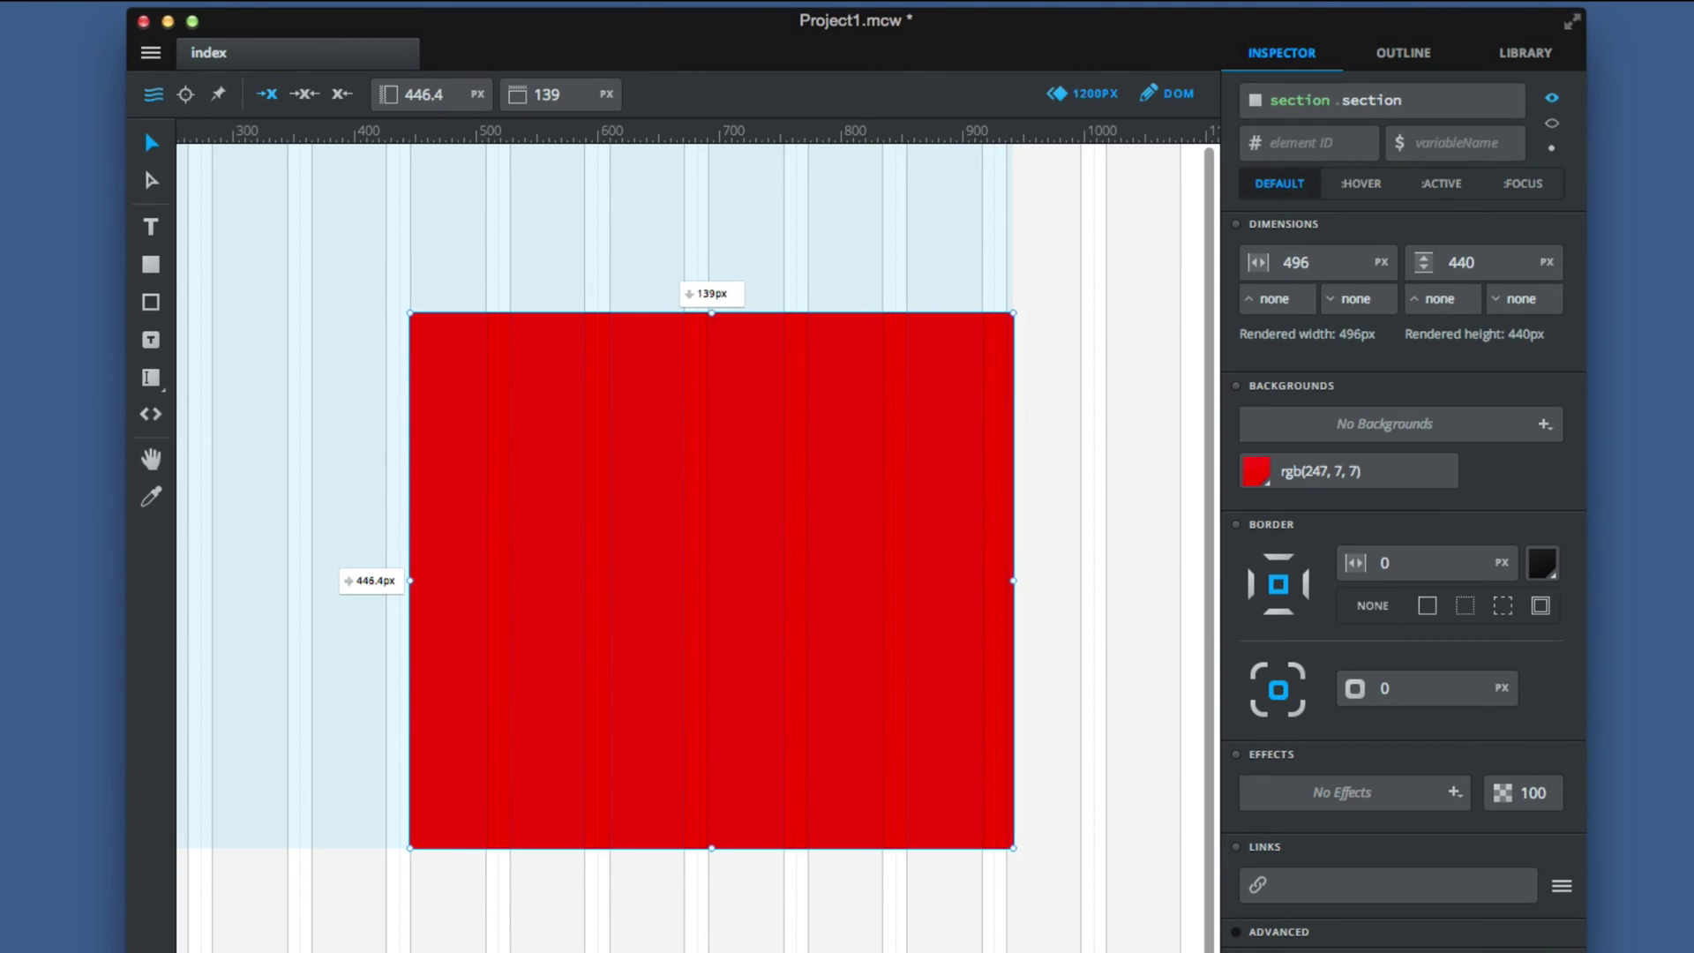
pyautogui.press('super+Left')
pyautogui.press('super+Left')
pyautogui.press('super+Left')
pyautogui.press('super+Left')
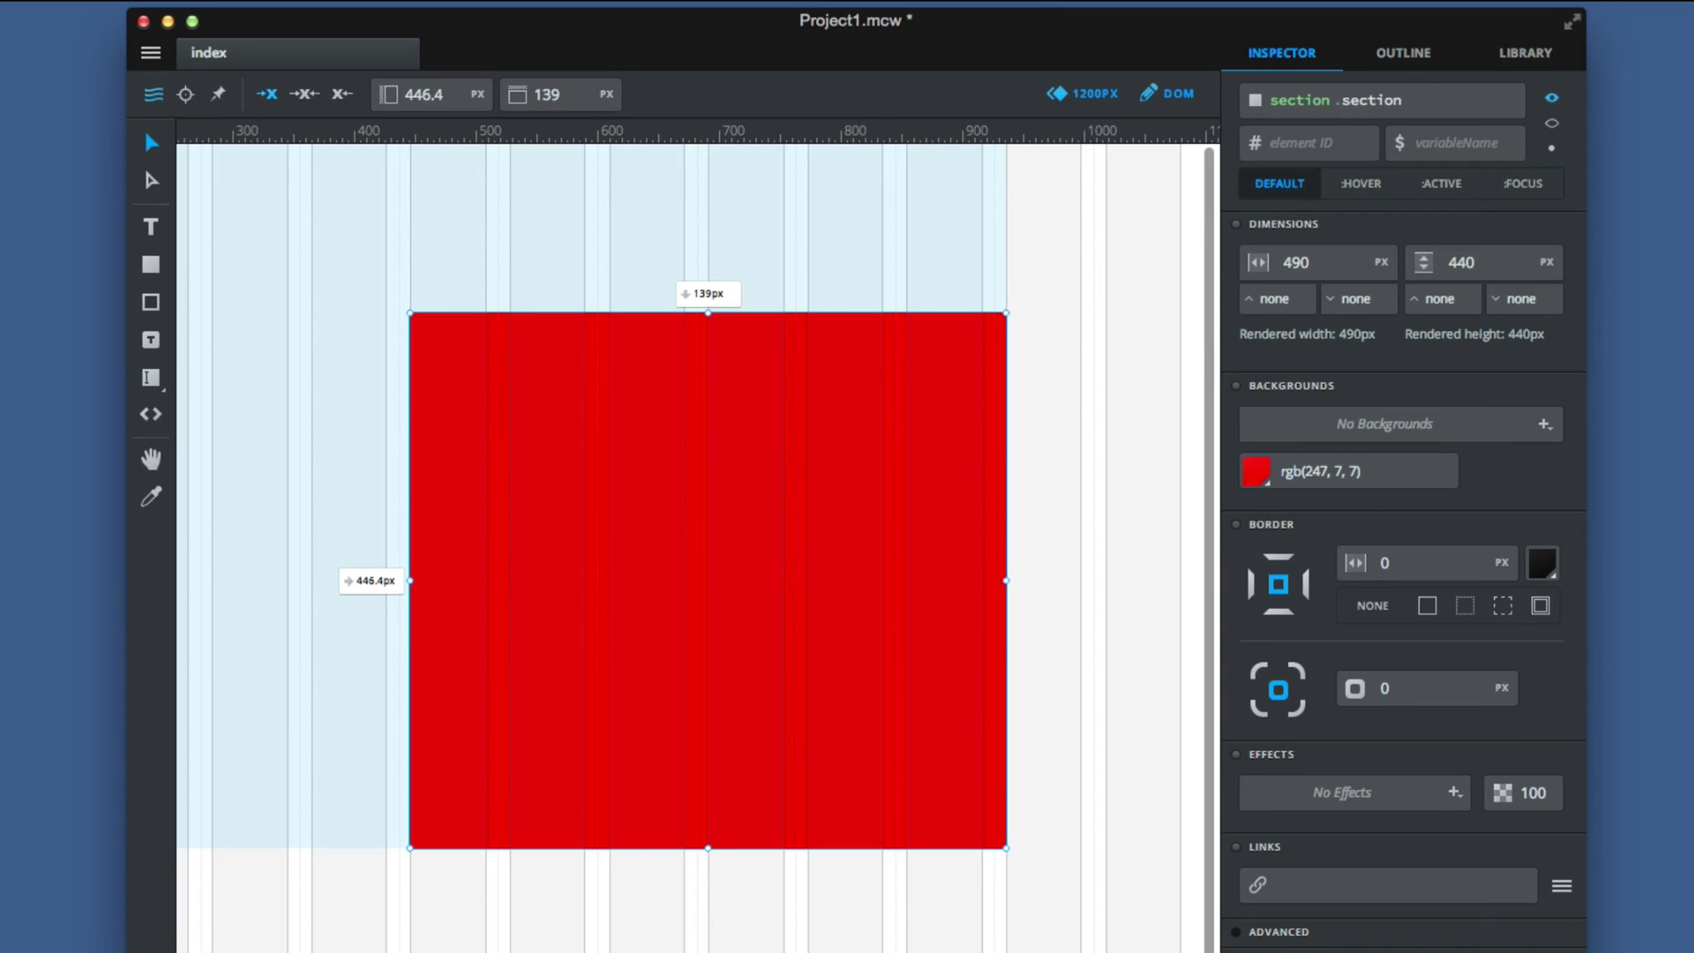
pyautogui.press('super+Left')
pyautogui.press('super+Left')
pyautogui.press('super+Left')
pyautogui.press('super+Up')
pyautogui.press('super+Up')
pyautogui.press('super+Up')
pyautogui.press('super+Up')
pyautogui.press('super+Up')
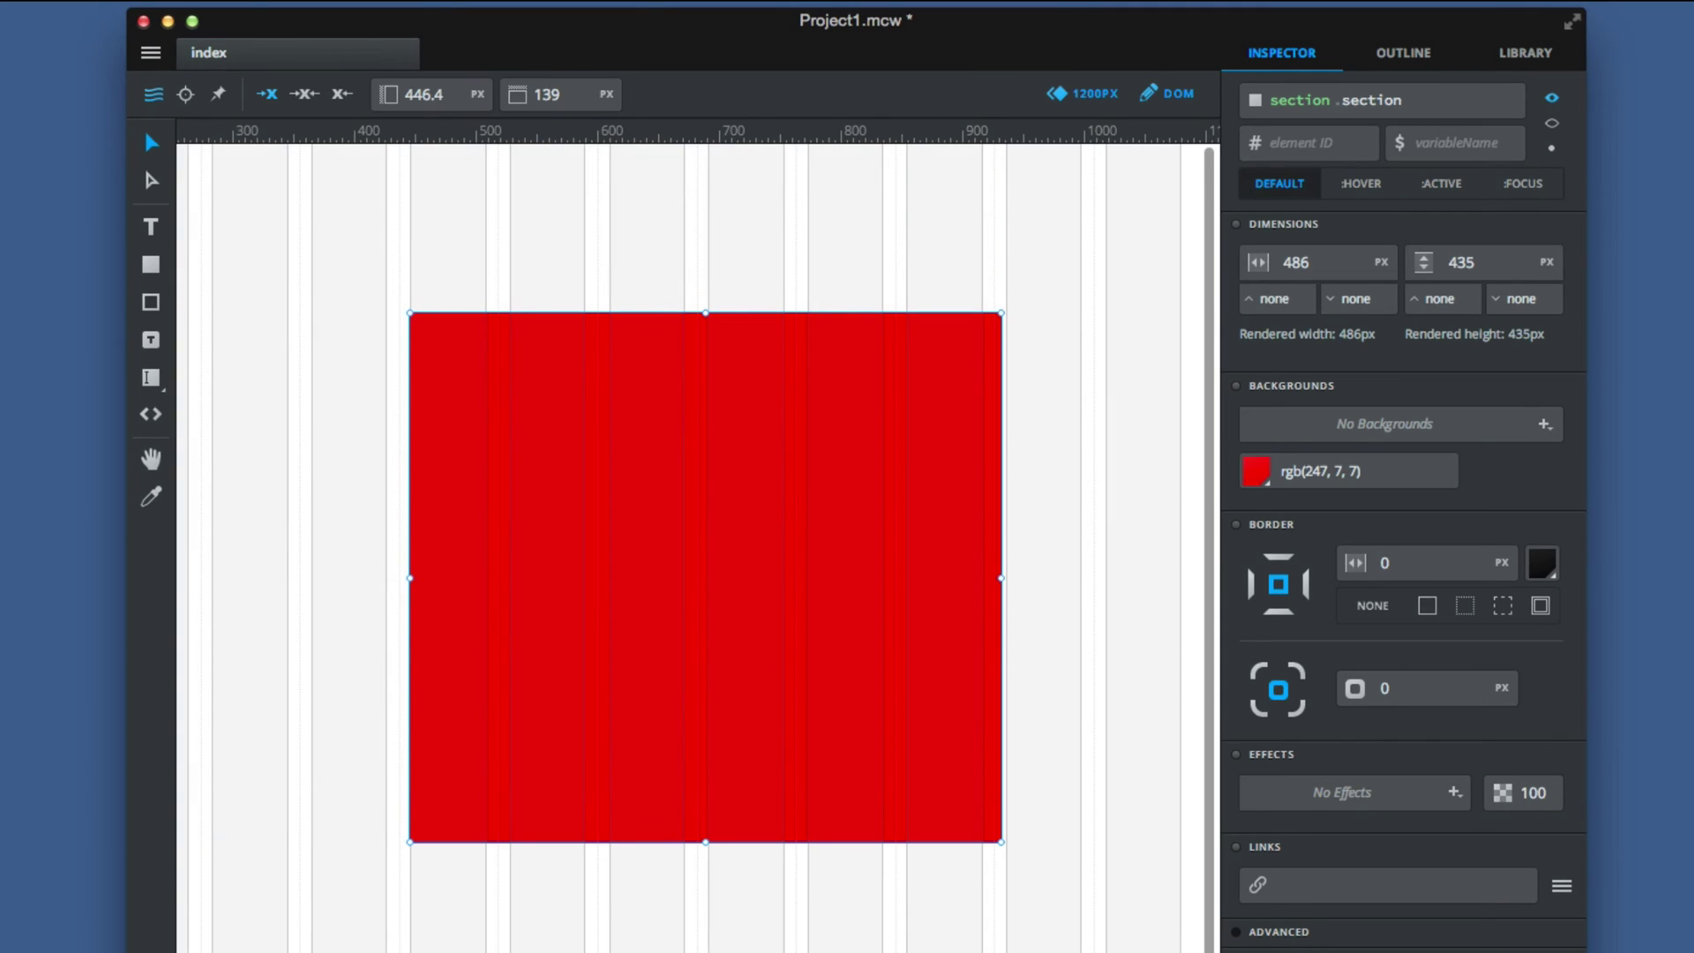
# Step: Use Shift+Cmd+arrows to bring the section to 486 px wide and 465 px tall
pyautogui.press('shift+super+Down')
pyautogui.press('shift+super+Down')
pyautogui.press('shift+super+Down')
pyautogui.press('shift+super+Right')
pyautogui.press('shift+super+Right')
pyautogui.press('shift+super+Left')
pyautogui.press('shift+super+Left')
pyautogui.press('shift+super+Left')
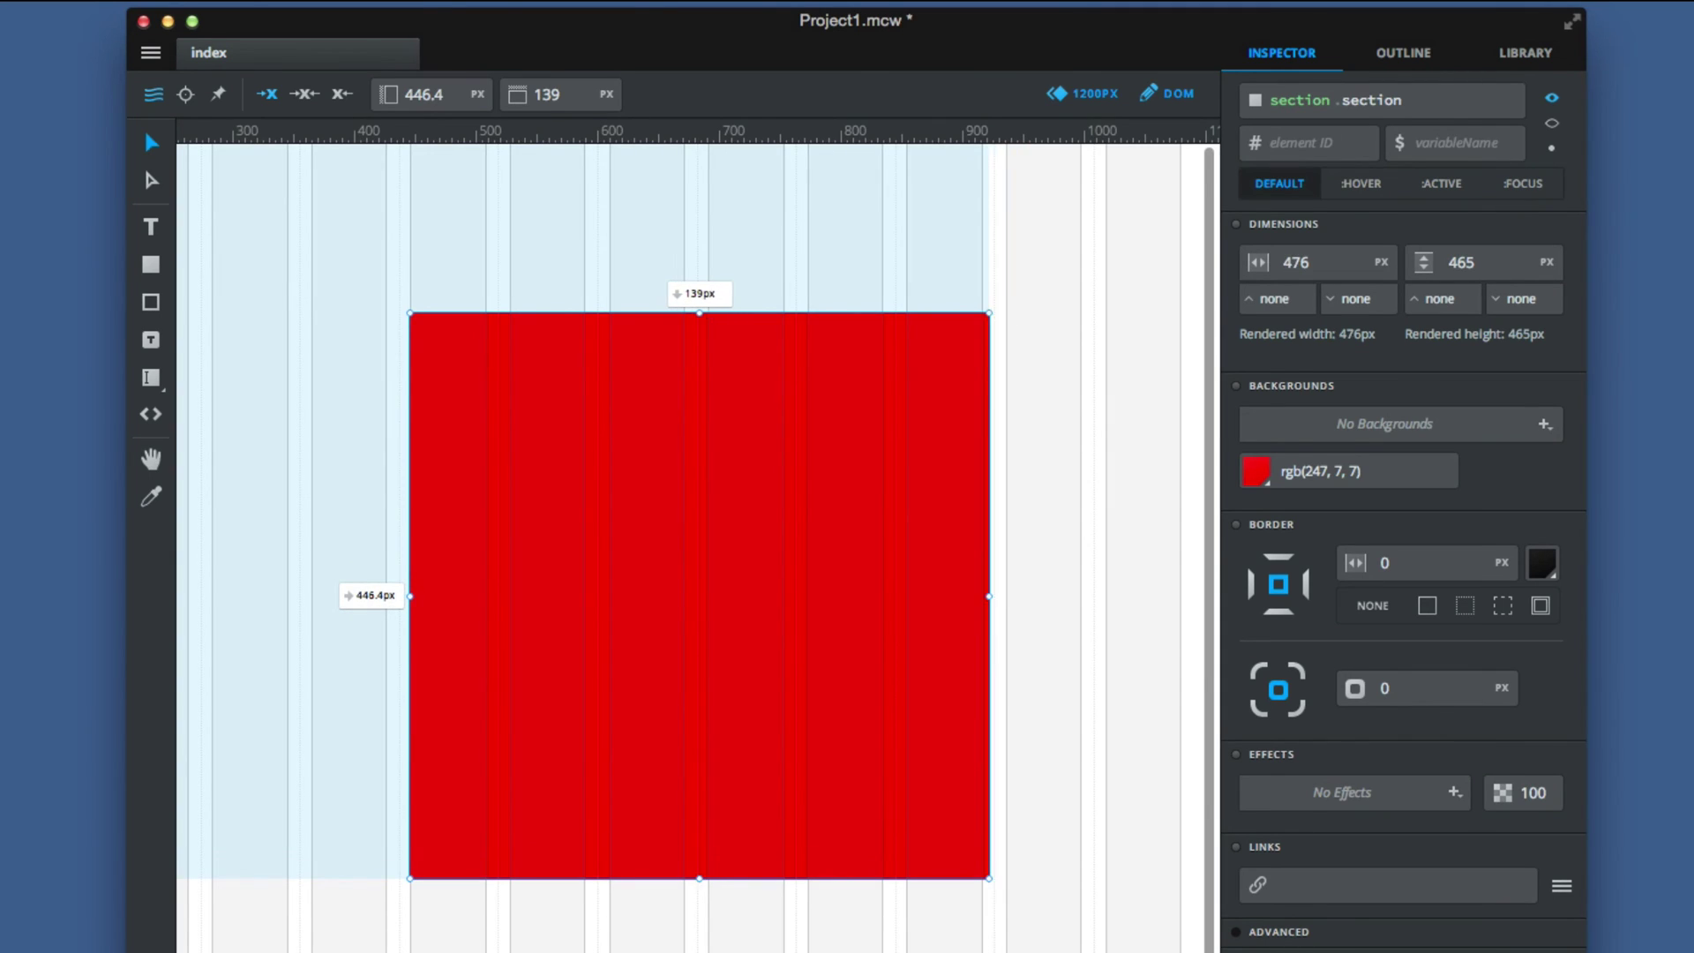
pyautogui.press('shift+super+Left')
pyautogui.press('shift+super+Left')
pyautogui.press('shift+super+Left')
pyautogui.press('shift+super+Right')
pyautogui.press('shift+super+Right')
pyautogui.press('shift+super+Right')
pyautogui.press('shift+super+Right')
pyautogui.press('shift+super+Right')
pyautogui.press('shift+super+Right')
pyautogui.press('shift+super+Right')
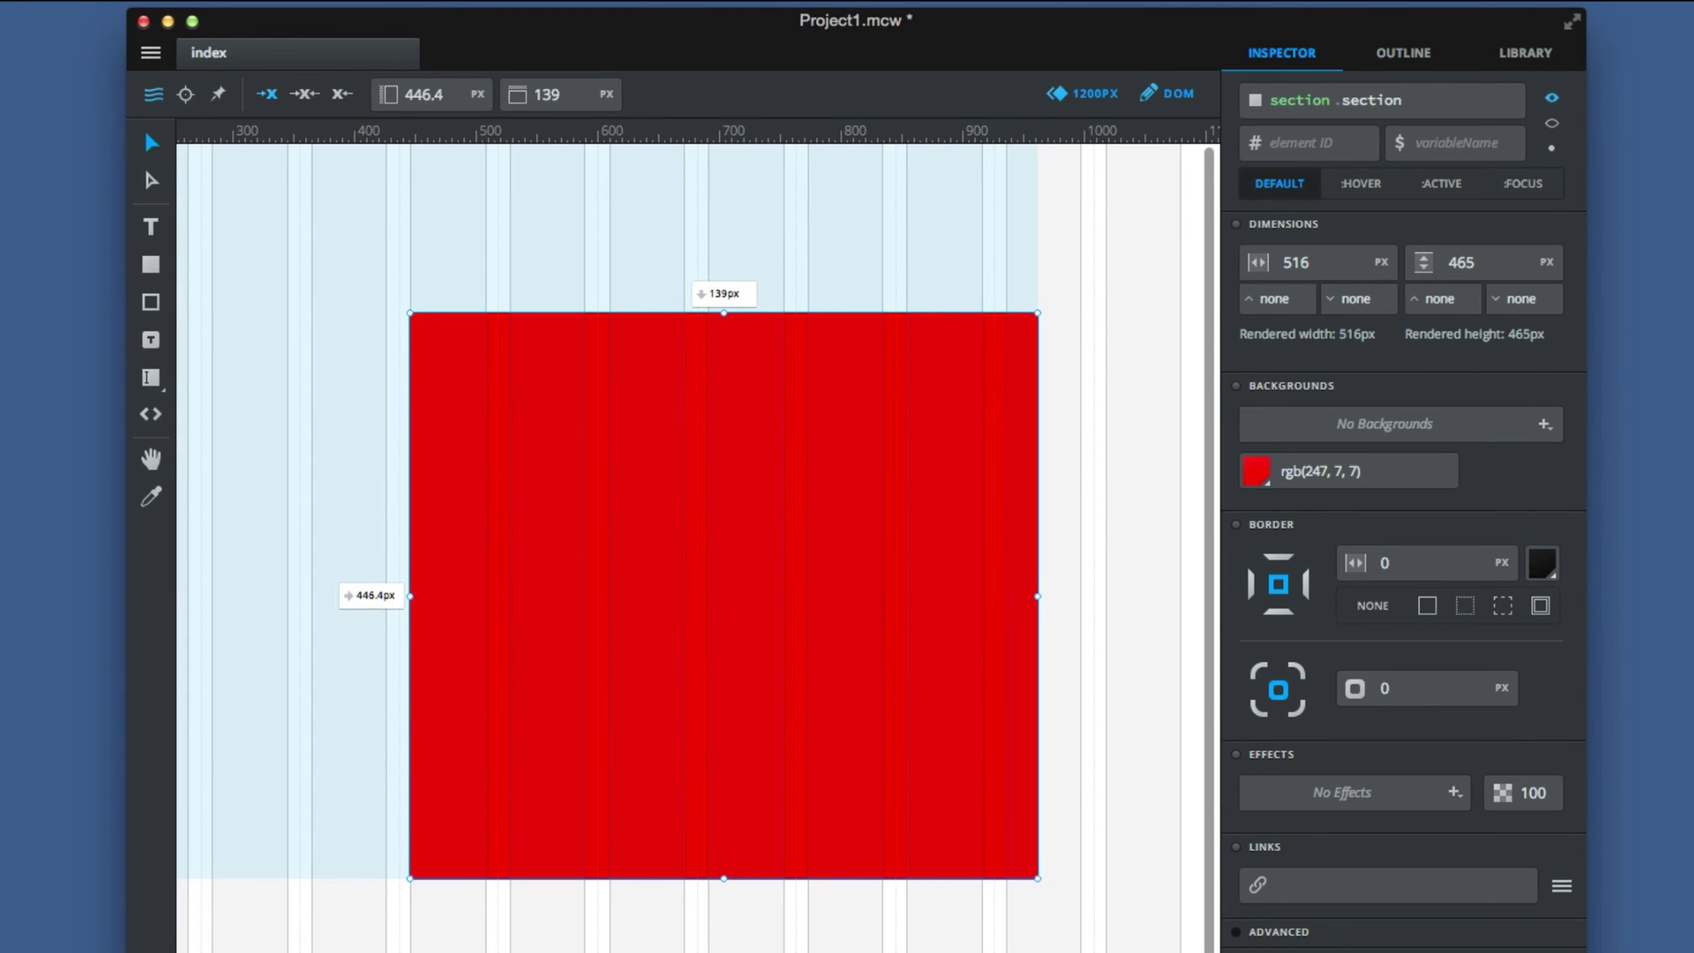
pyautogui.press('shift+super+Left')
pyautogui.press('shift+super+Left')
pyautogui.press('shift+super+Left')
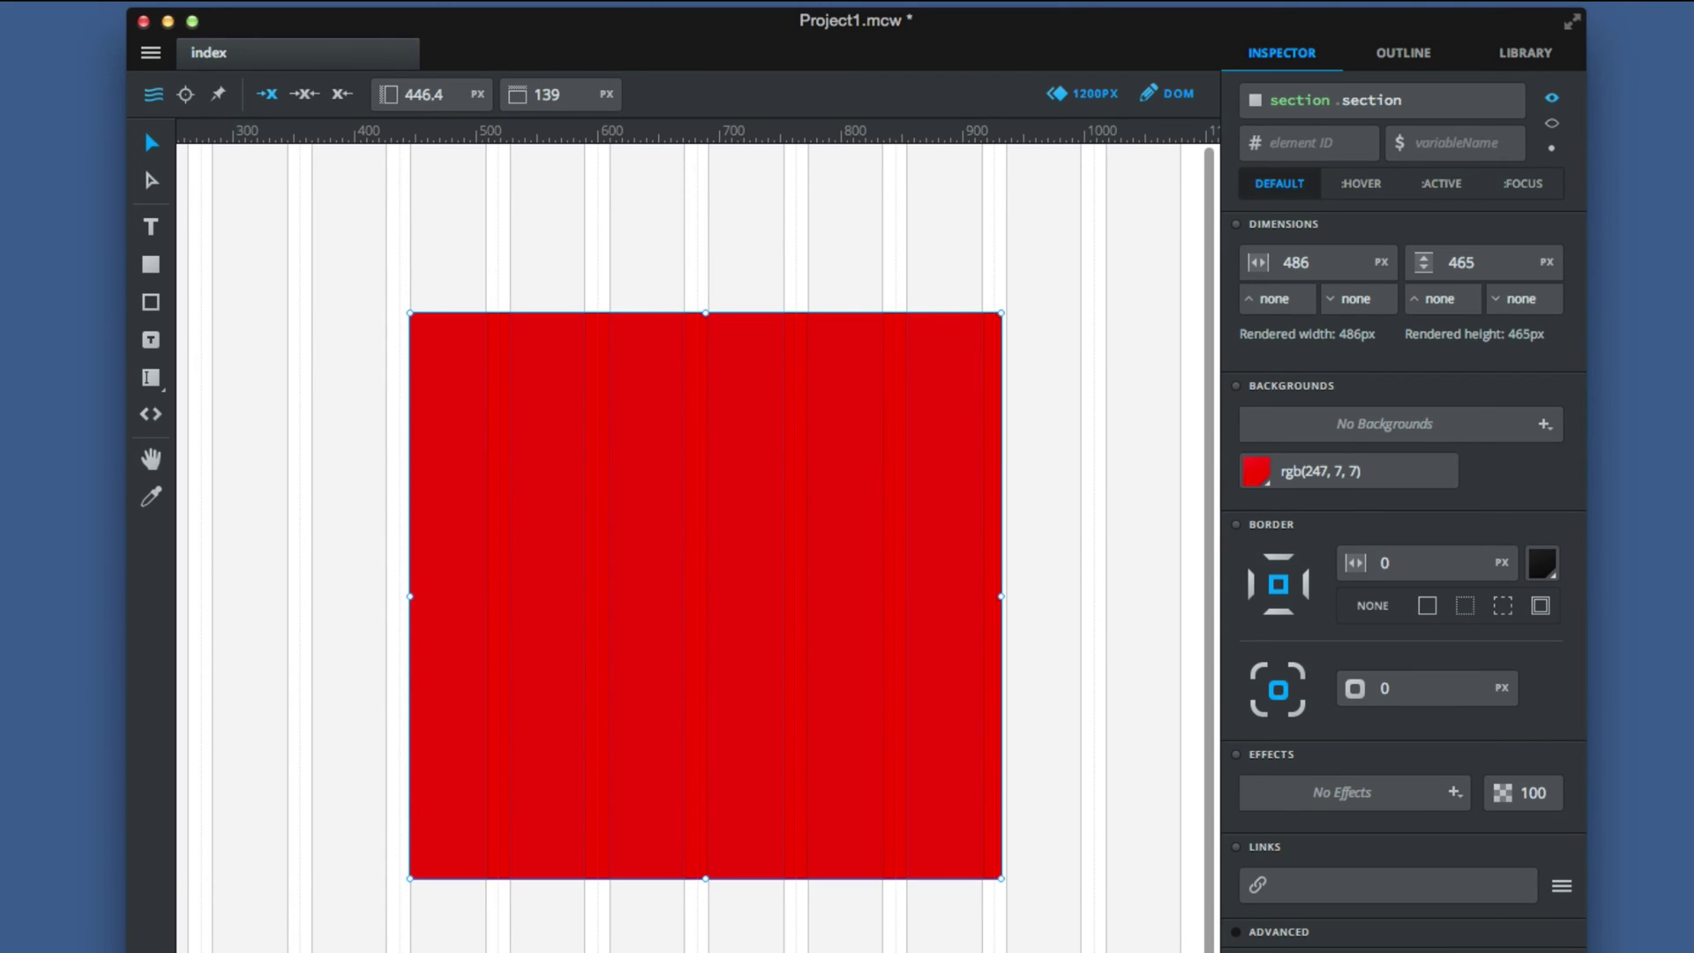
# Step: Drag the right and bottom edges, then step the width down by grid columns to about 245 px
pyautogui.moveTo(1000, 595); pyautogui.dragTo(1082, 595)
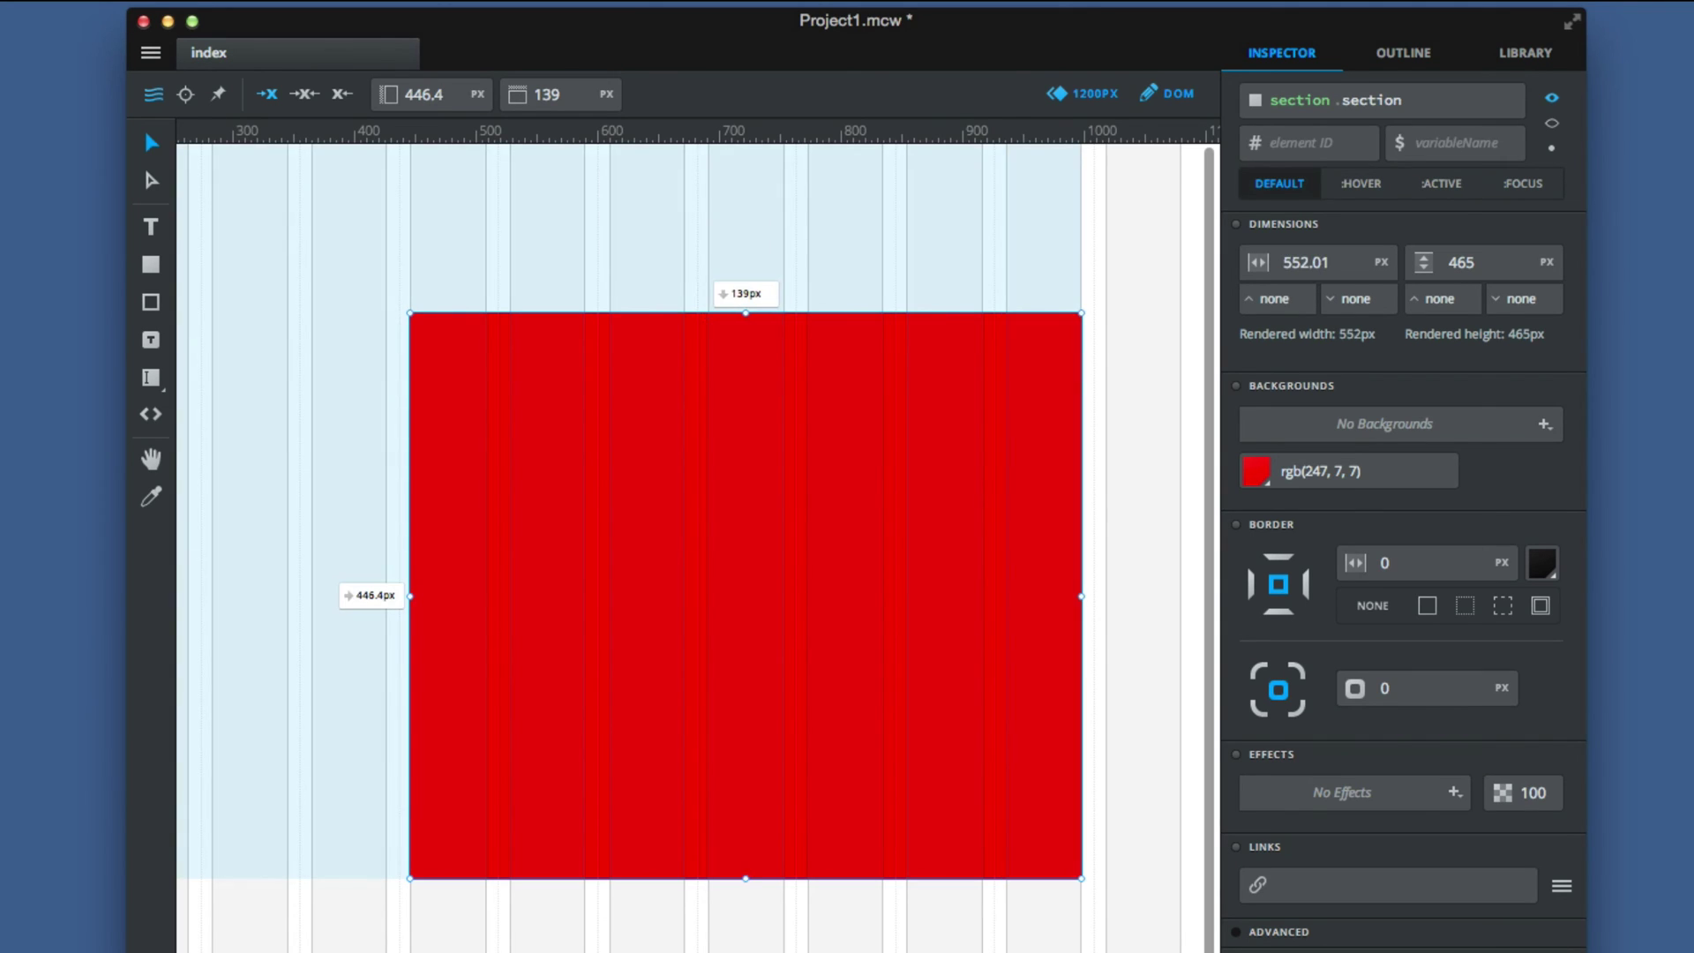
pyautogui.moveTo(746, 878); pyautogui.dragTo(745, 879)
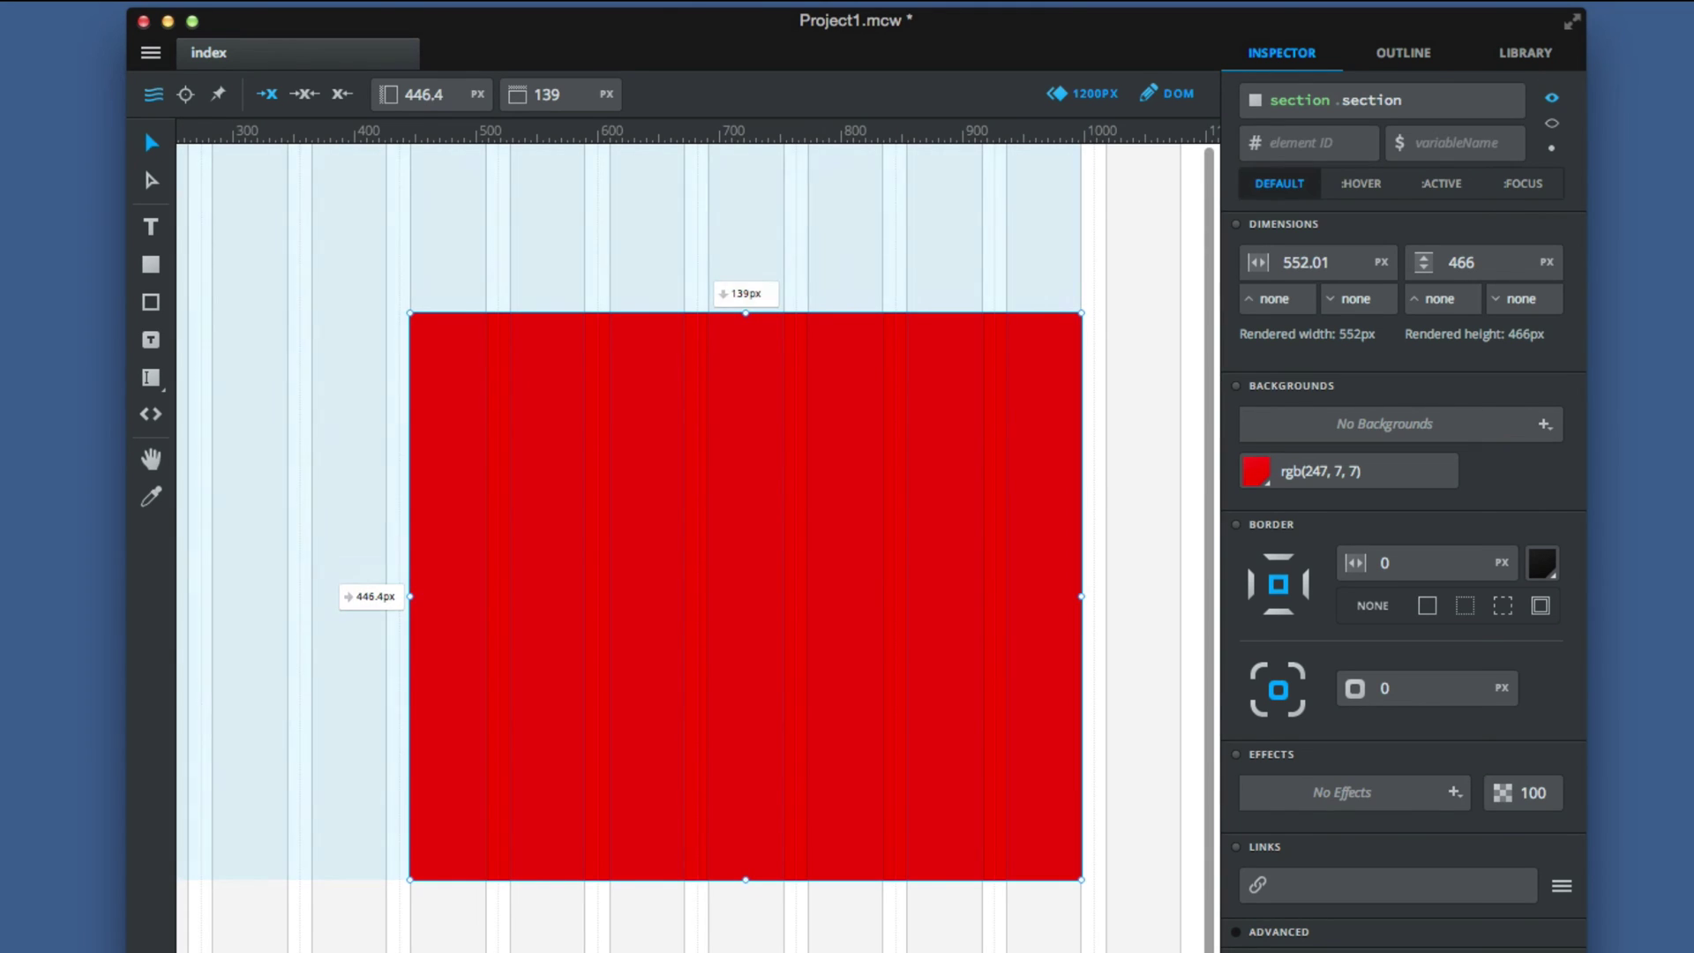
pyautogui.press('super+z')
pyautogui.press('super+z')
pyautogui.press('super+z')
pyautogui.press('super+z')
pyautogui.press('super+z')
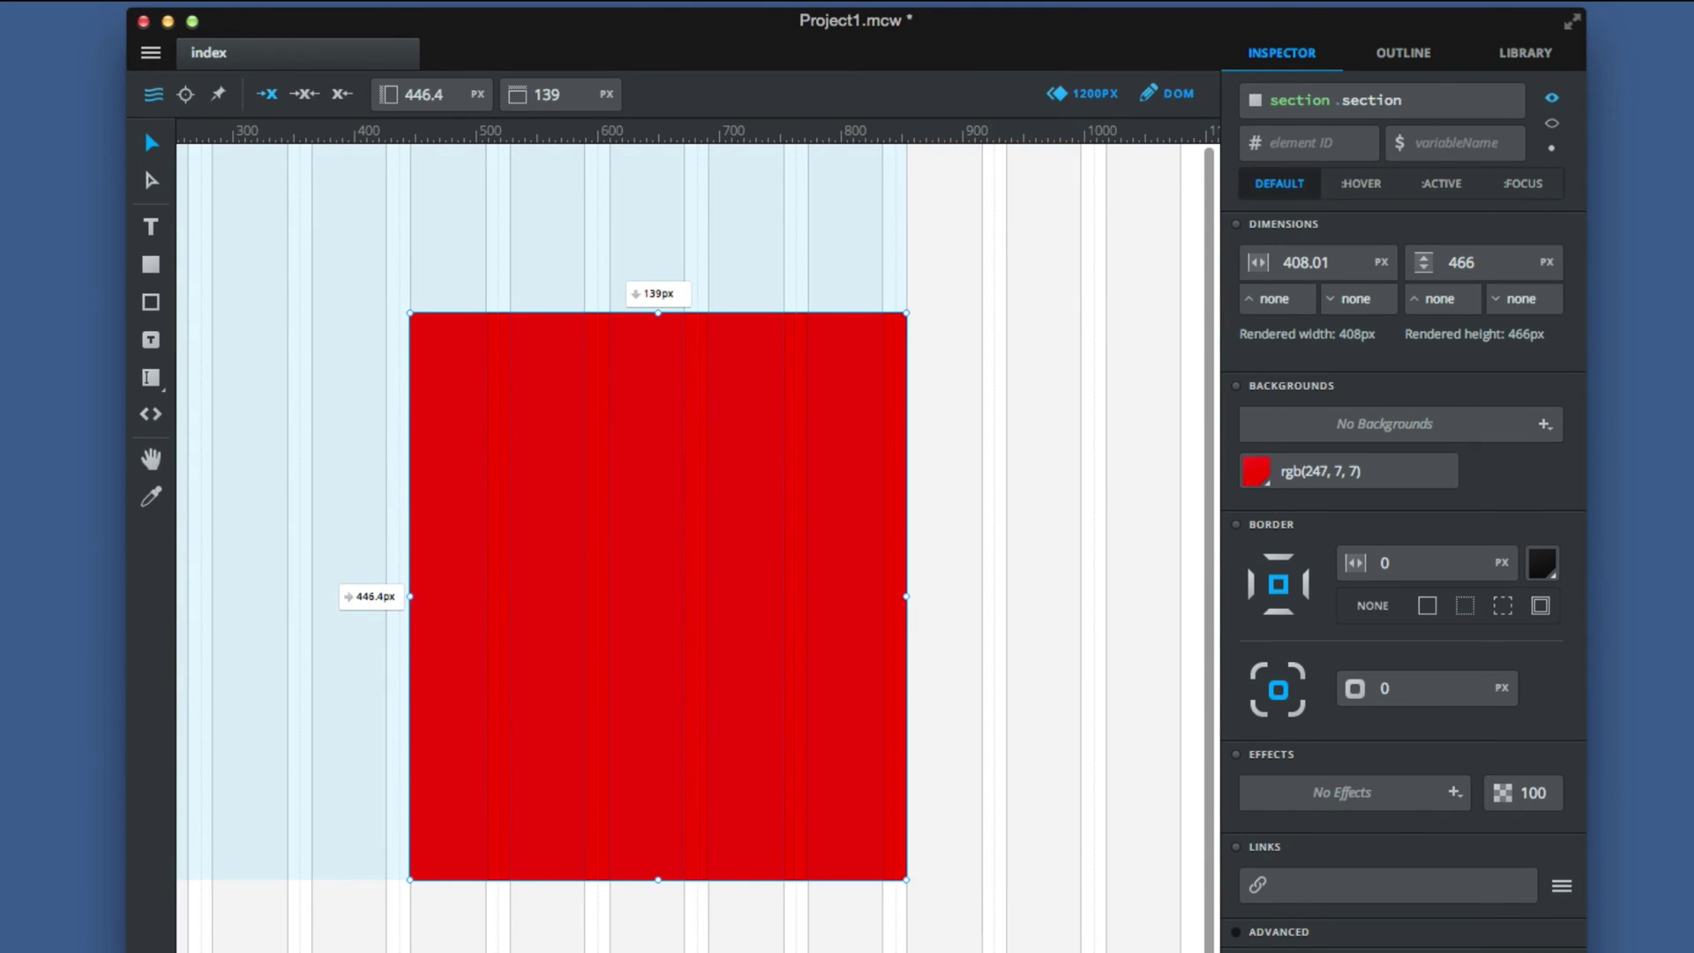
pyautogui.press('super+z')
pyautogui.press('super+z')
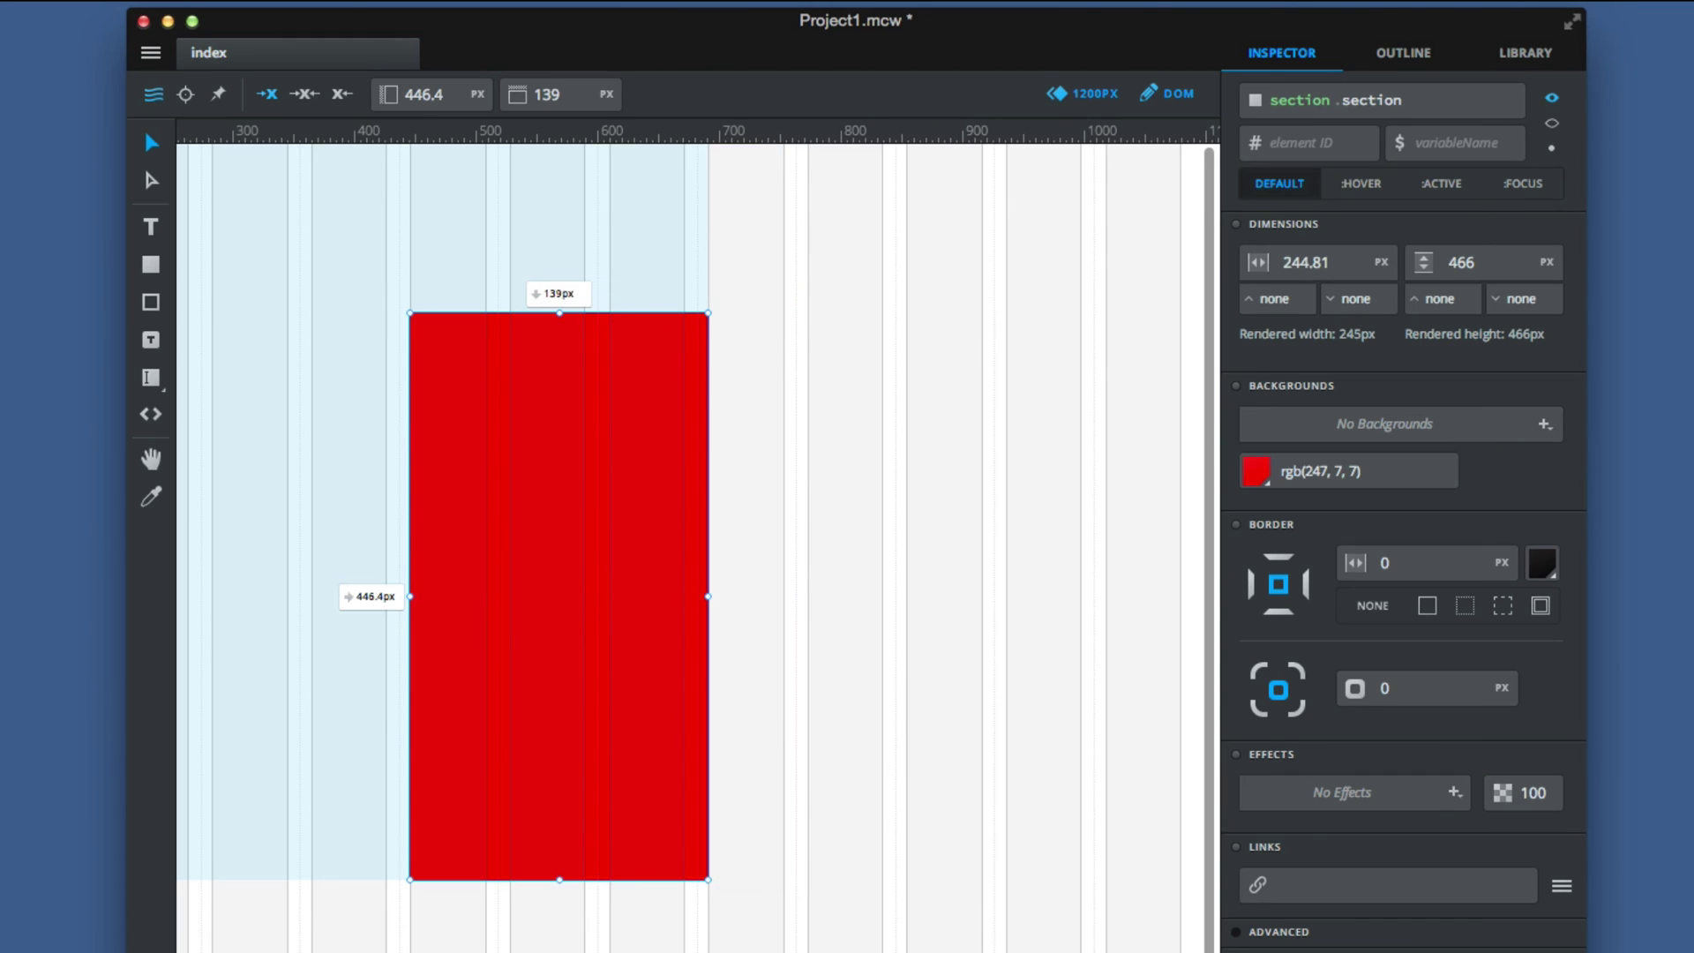
pyautogui.press('super+z')
pyautogui.press('super+shift+z')
pyautogui.press('super+shift+z')
pyautogui.press('super+shift+z')
pyautogui.press('super+shift+z')
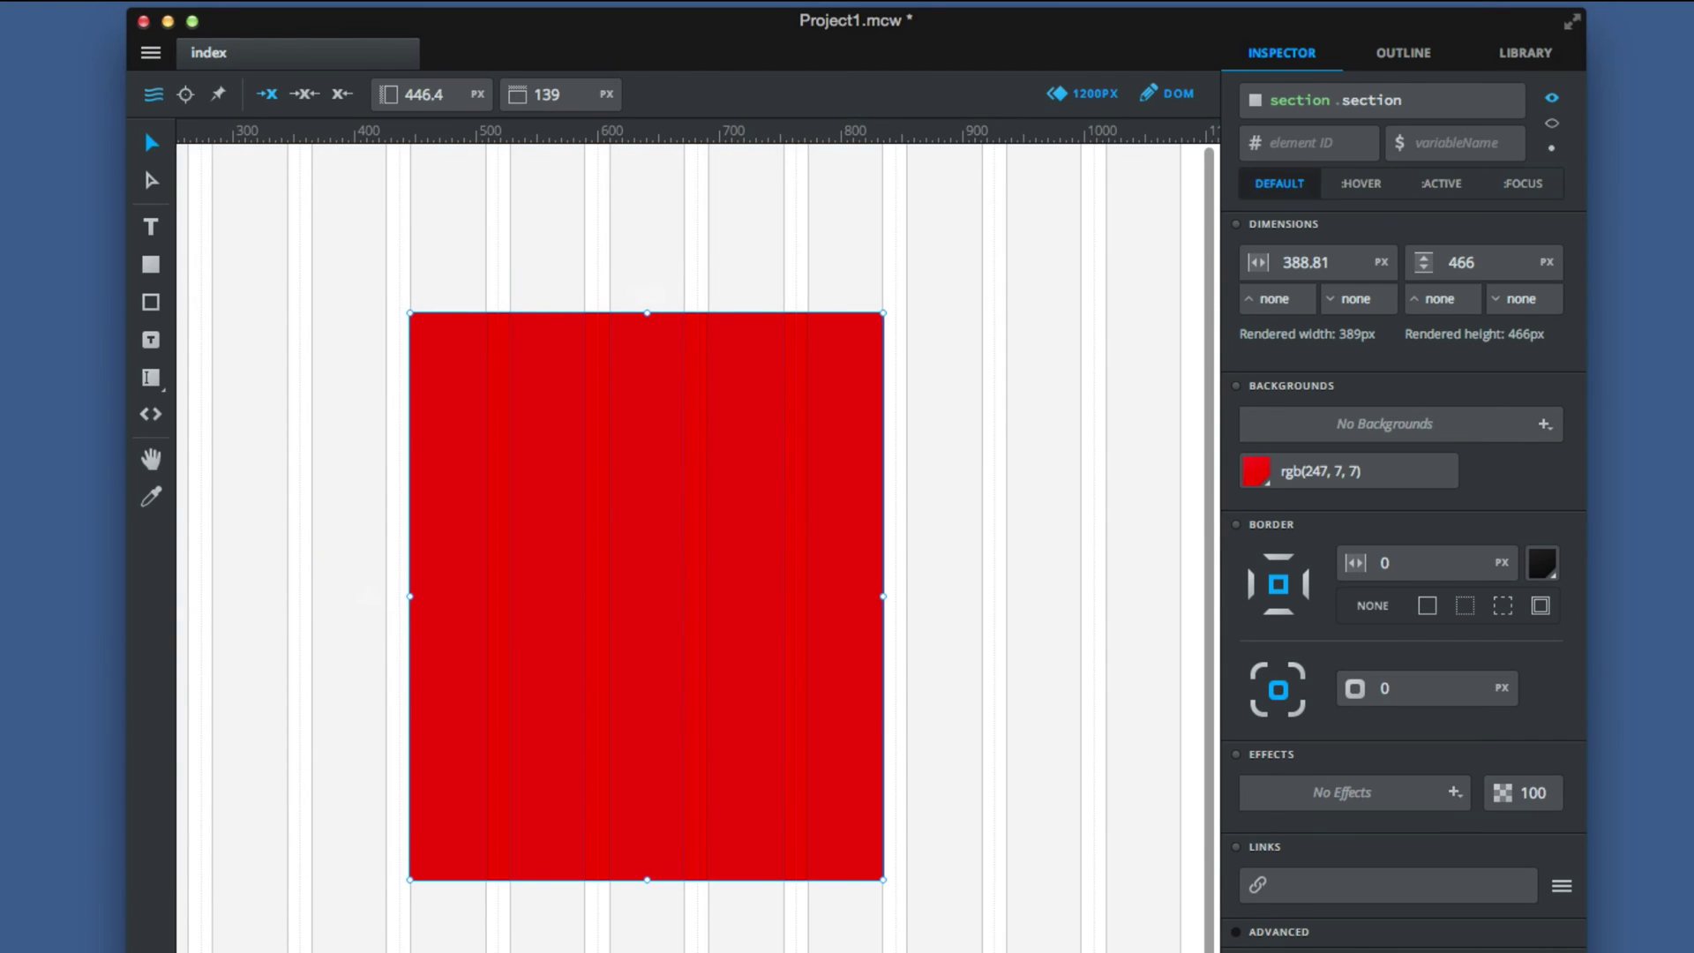
# Step: Step the width across grid columns, settling at about 408 × 467 px
pyautogui.press('super+shift+z')
pyautogui.press('super+shift+z')
pyautogui.press('super+shift+z')
pyautogui.press('super+shift+z')
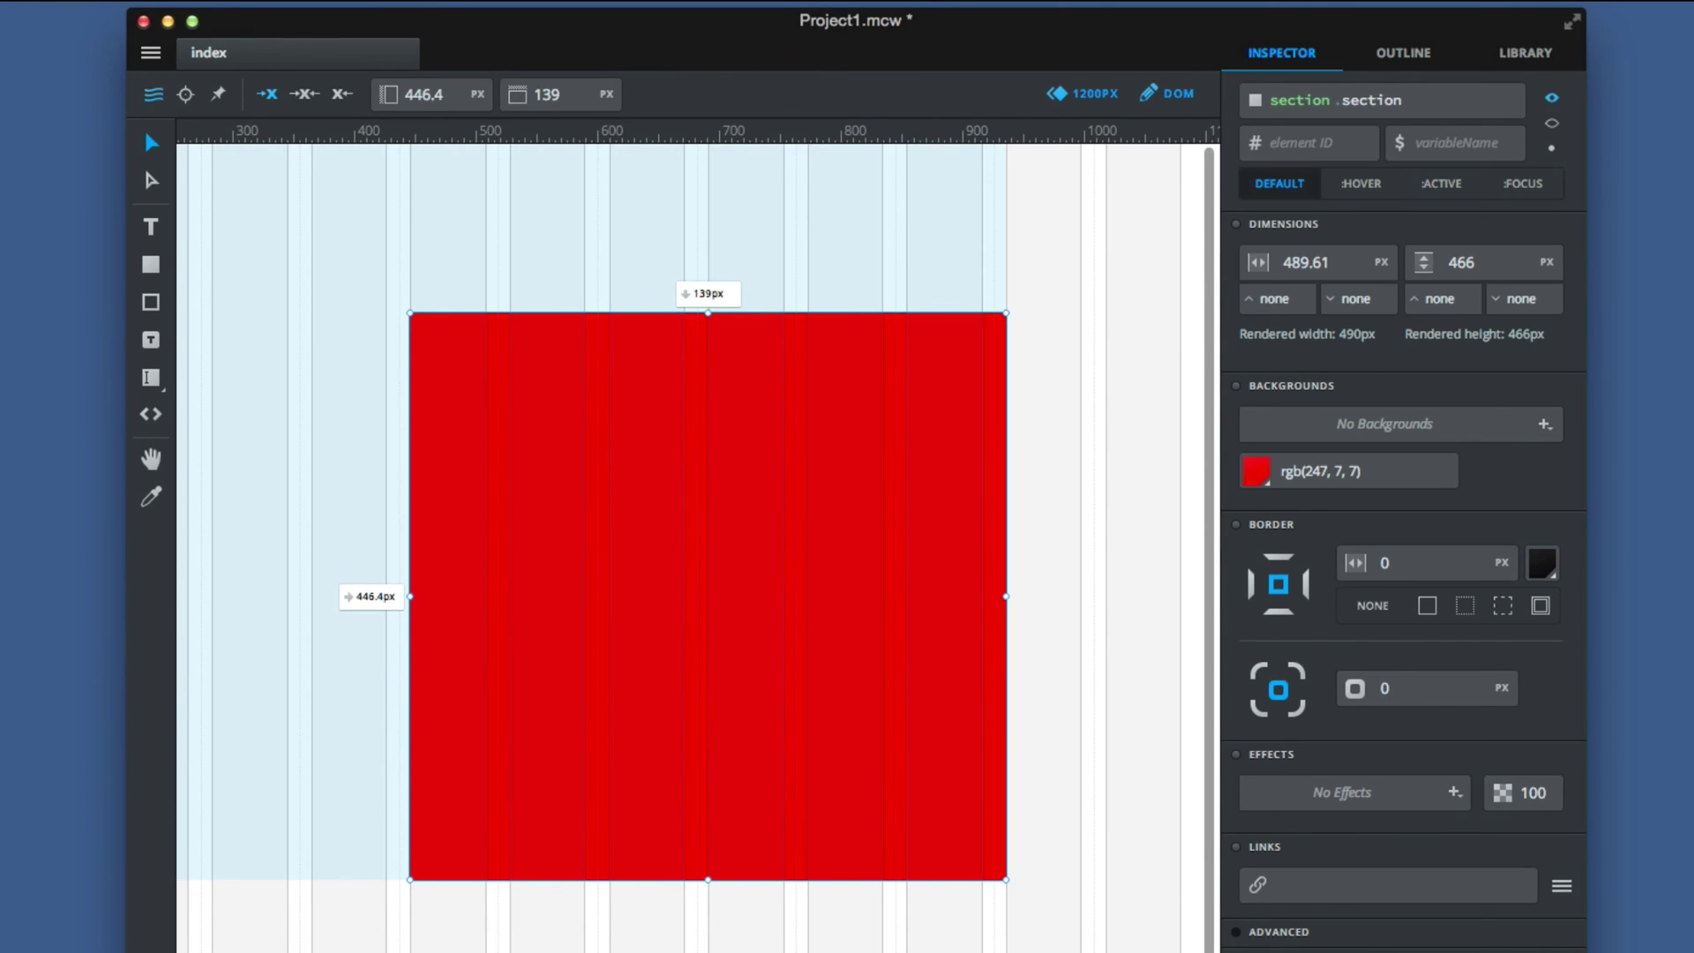
pyautogui.press('super+z')
pyautogui.press('super+z')
pyautogui.press('super+z')
pyautogui.press('super+z')
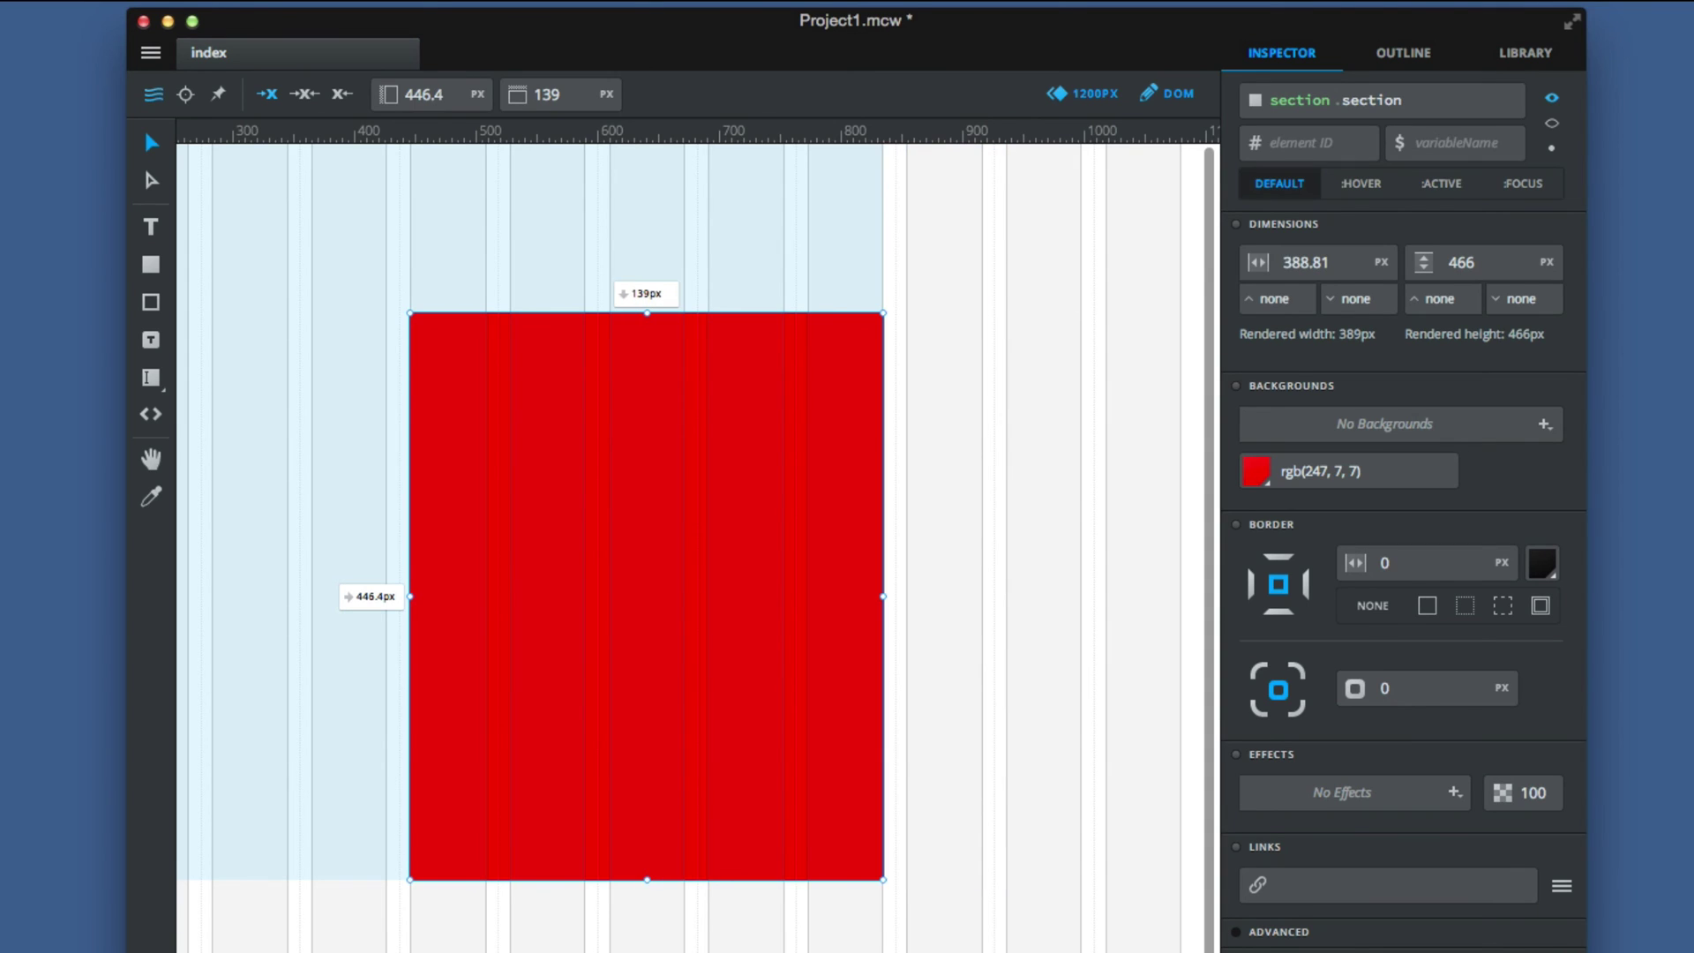
pyautogui.press('super+shift+z')
pyautogui.press('super+shift+z')
pyautogui.press('super+shift+z')
pyautogui.press('super+shift+z')
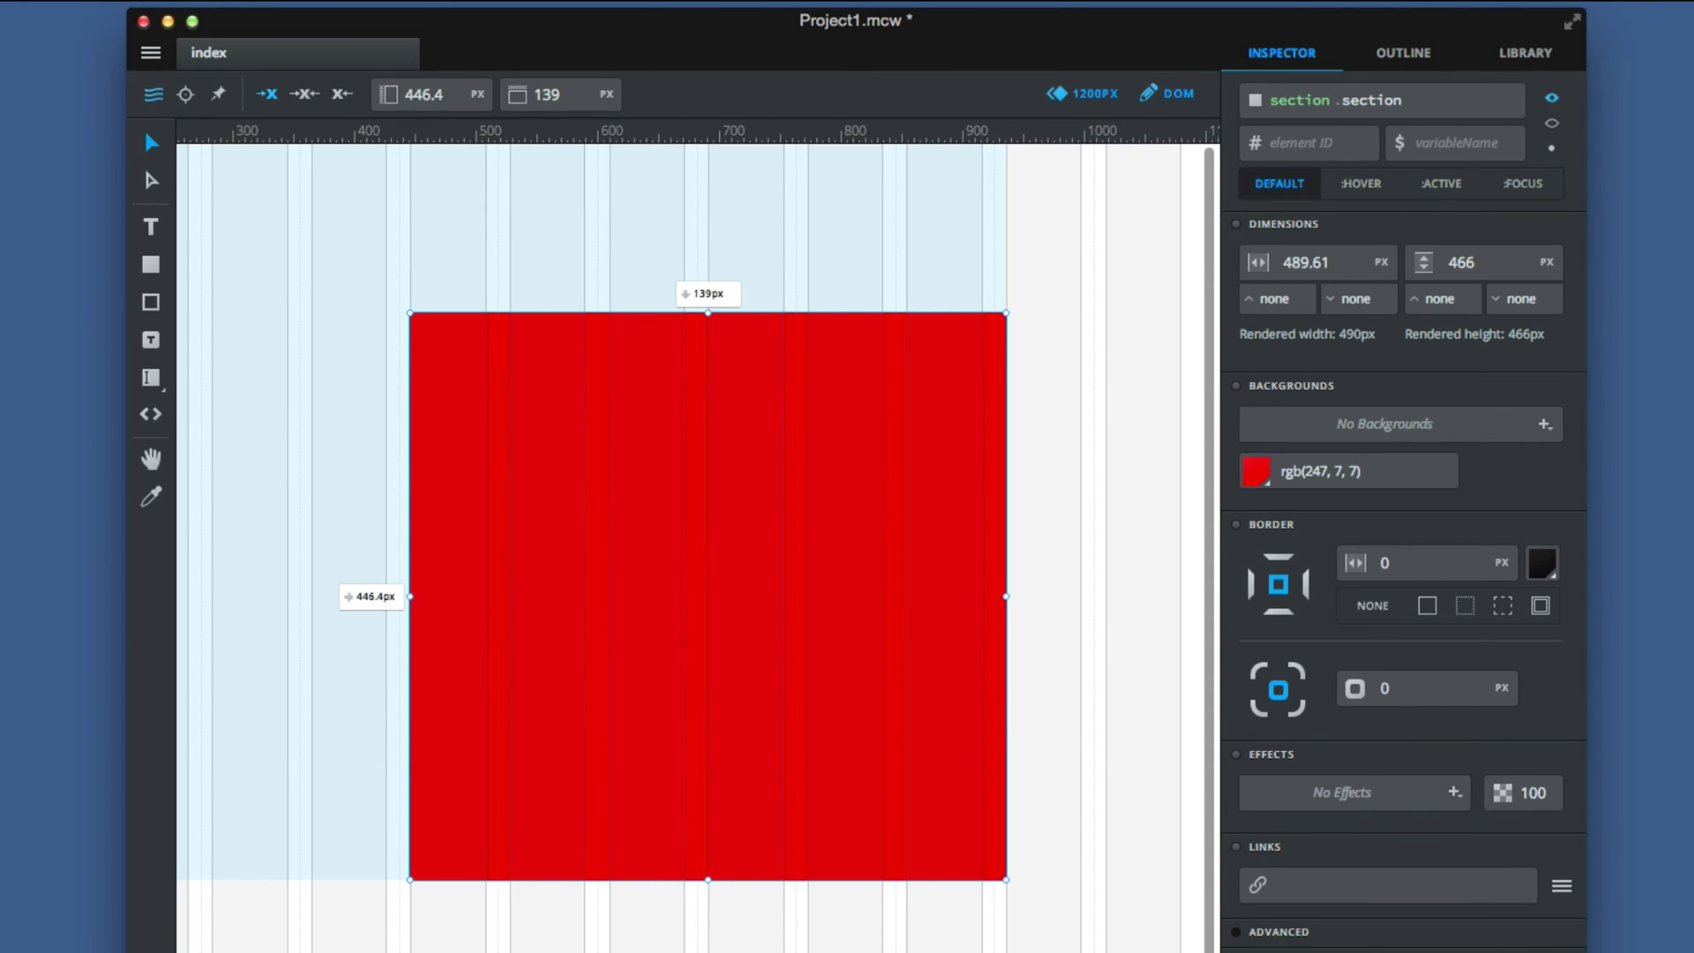
pyautogui.press('super+shift+z')
pyautogui.press('super+z')
pyautogui.press('super+z')
pyautogui.press('super+z')
pyautogui.press('super+z')
pyautogui.press('super+z')
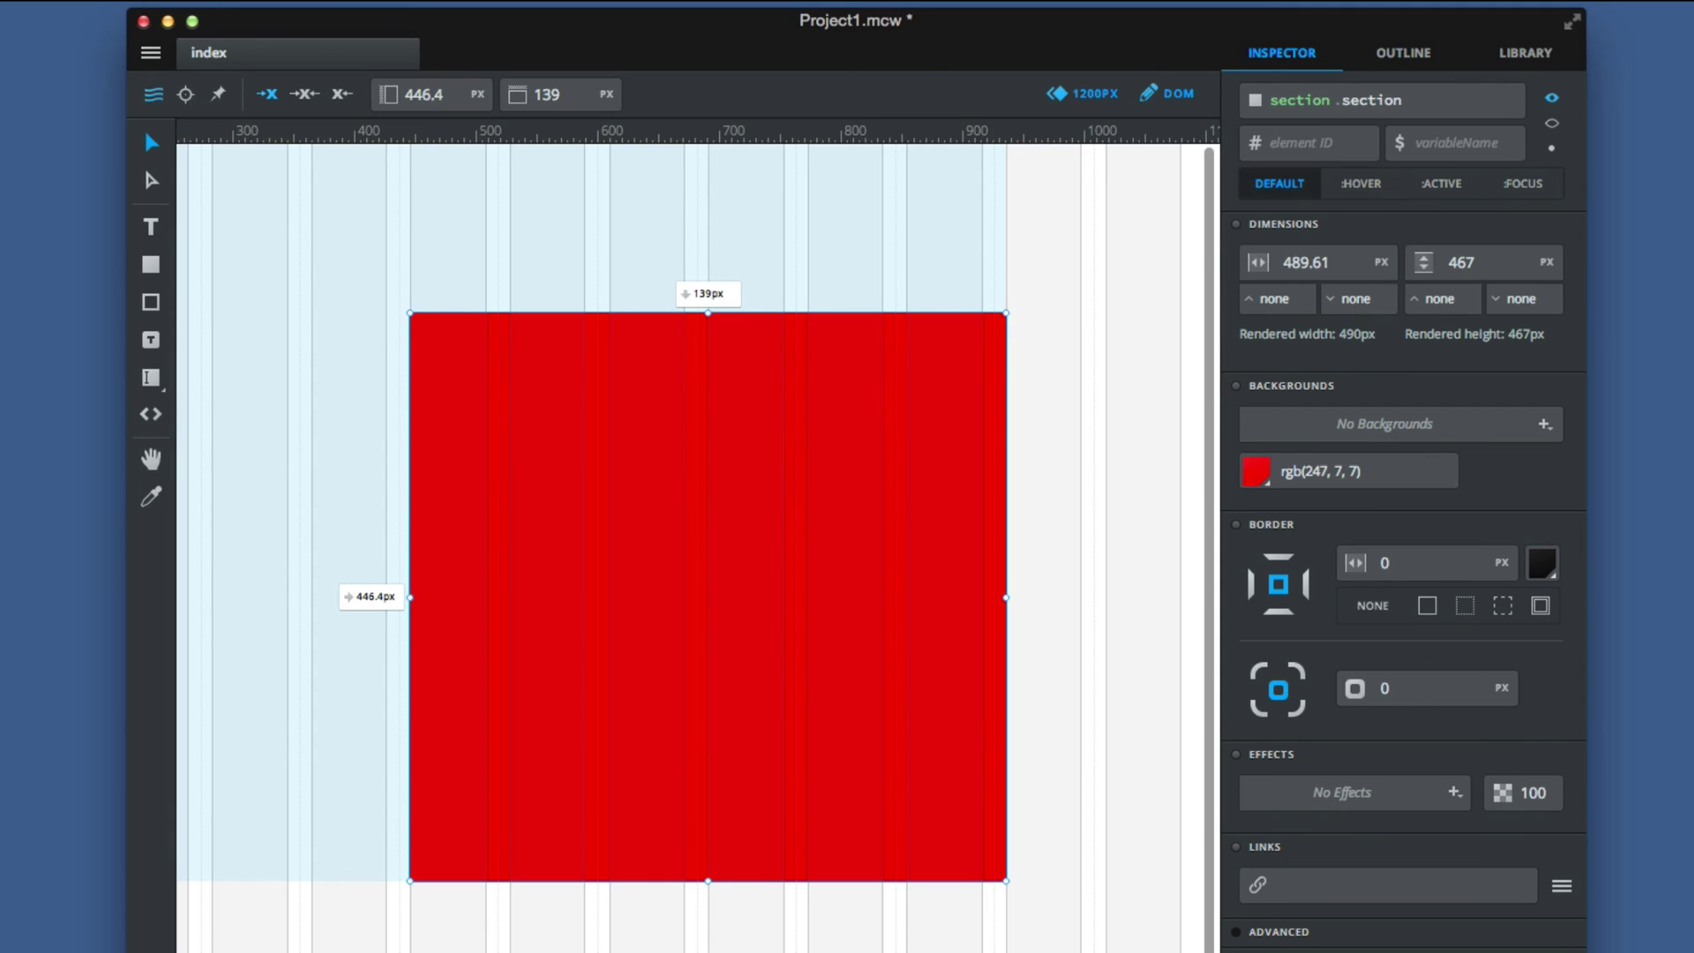
pyautogui.press('super+shift+z')
pyautogui.press('super+shift+z')
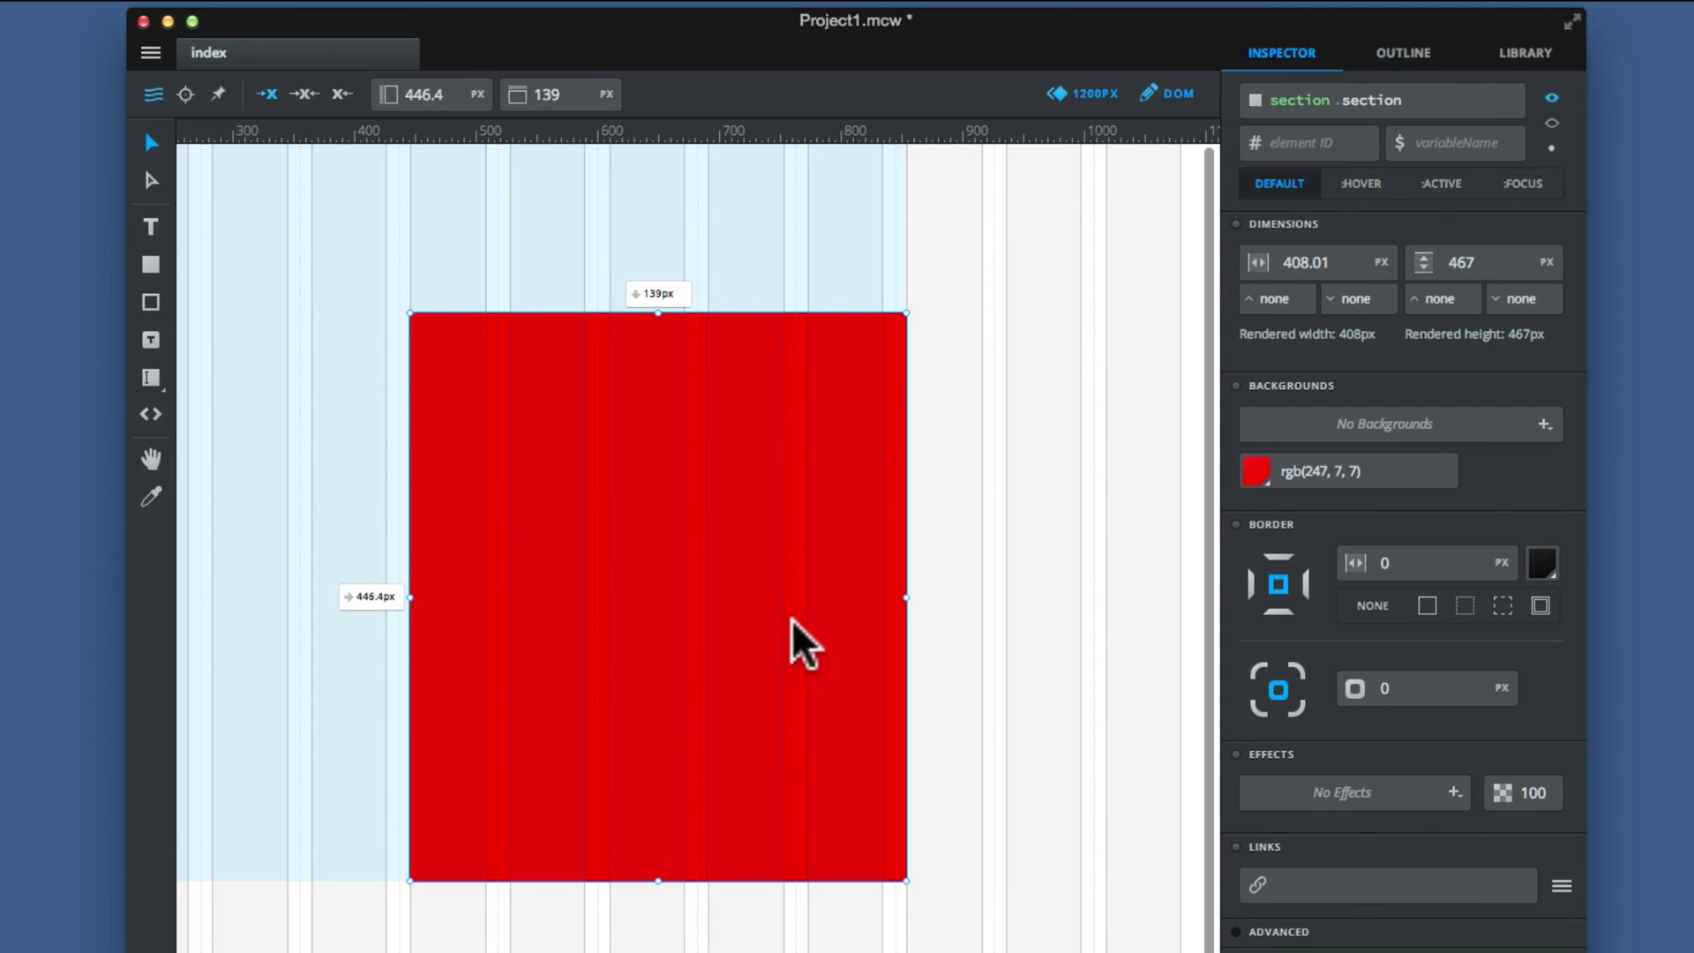
# Step: Move the left edge in to a 528 px margin and stretch the right edge to about 389 px wide
pyautogui.click(342, 89)
pyautogui.press('super+shift+z')
pyautogui.moveTo(312, 598); pyautogui.dragTo(509, 597)
pyautogui.click(272, 94)
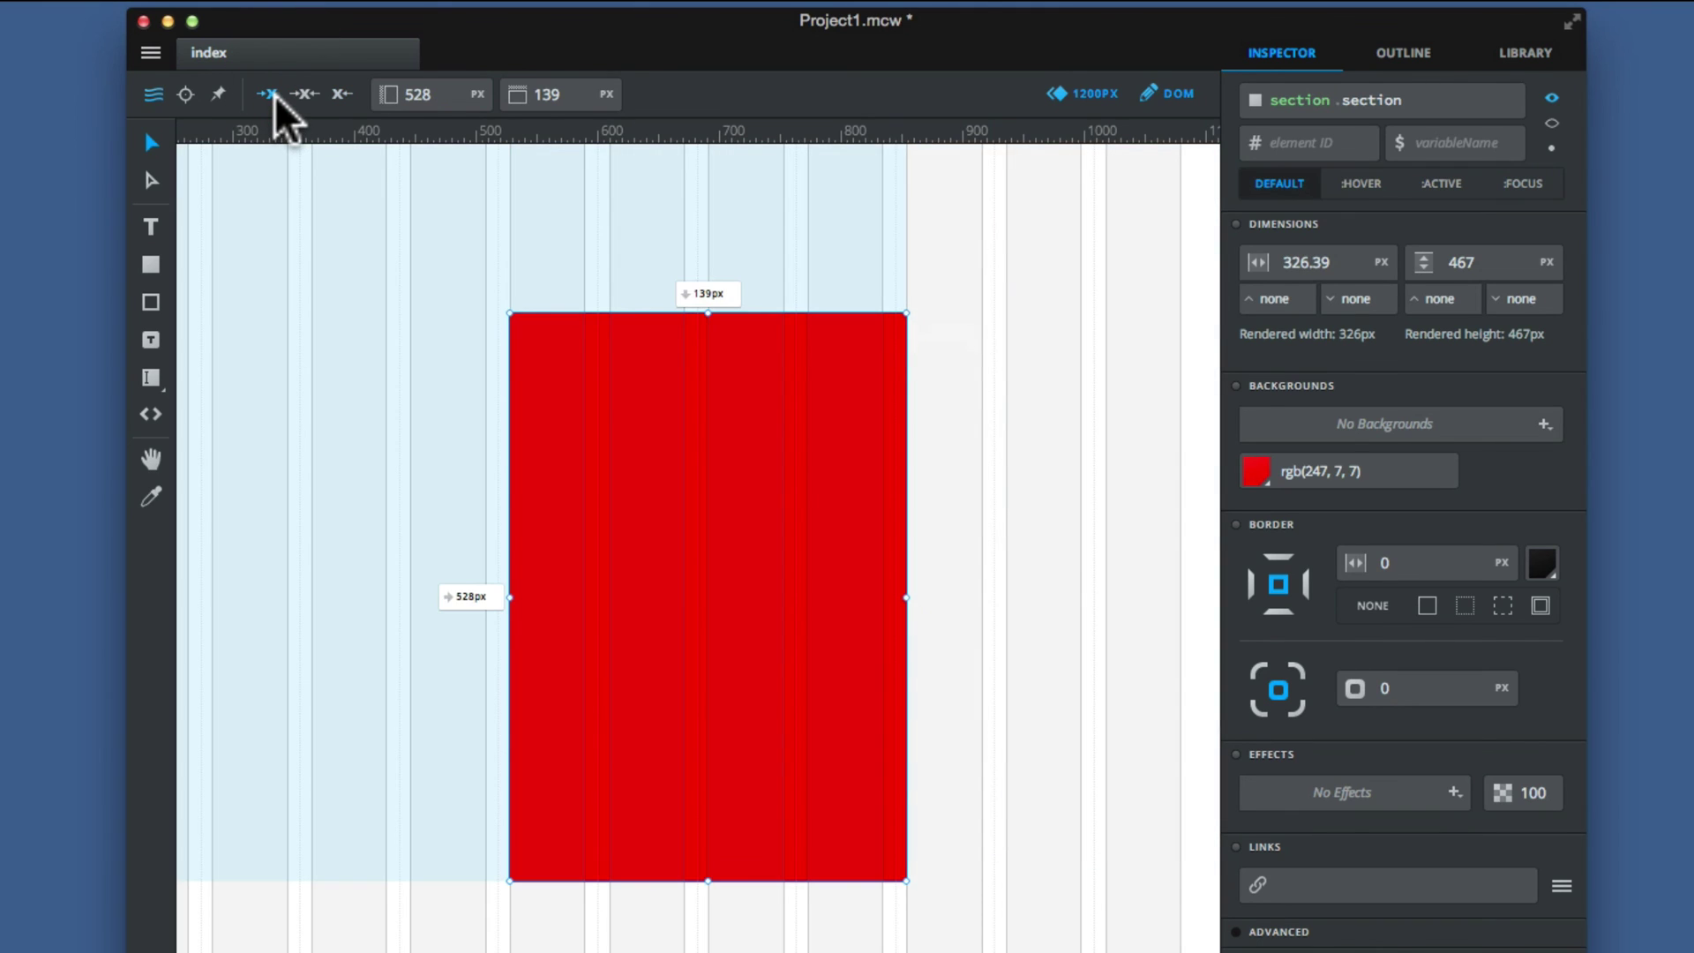
pyautogui.press('super+z')
pyautogui.press('super+z')
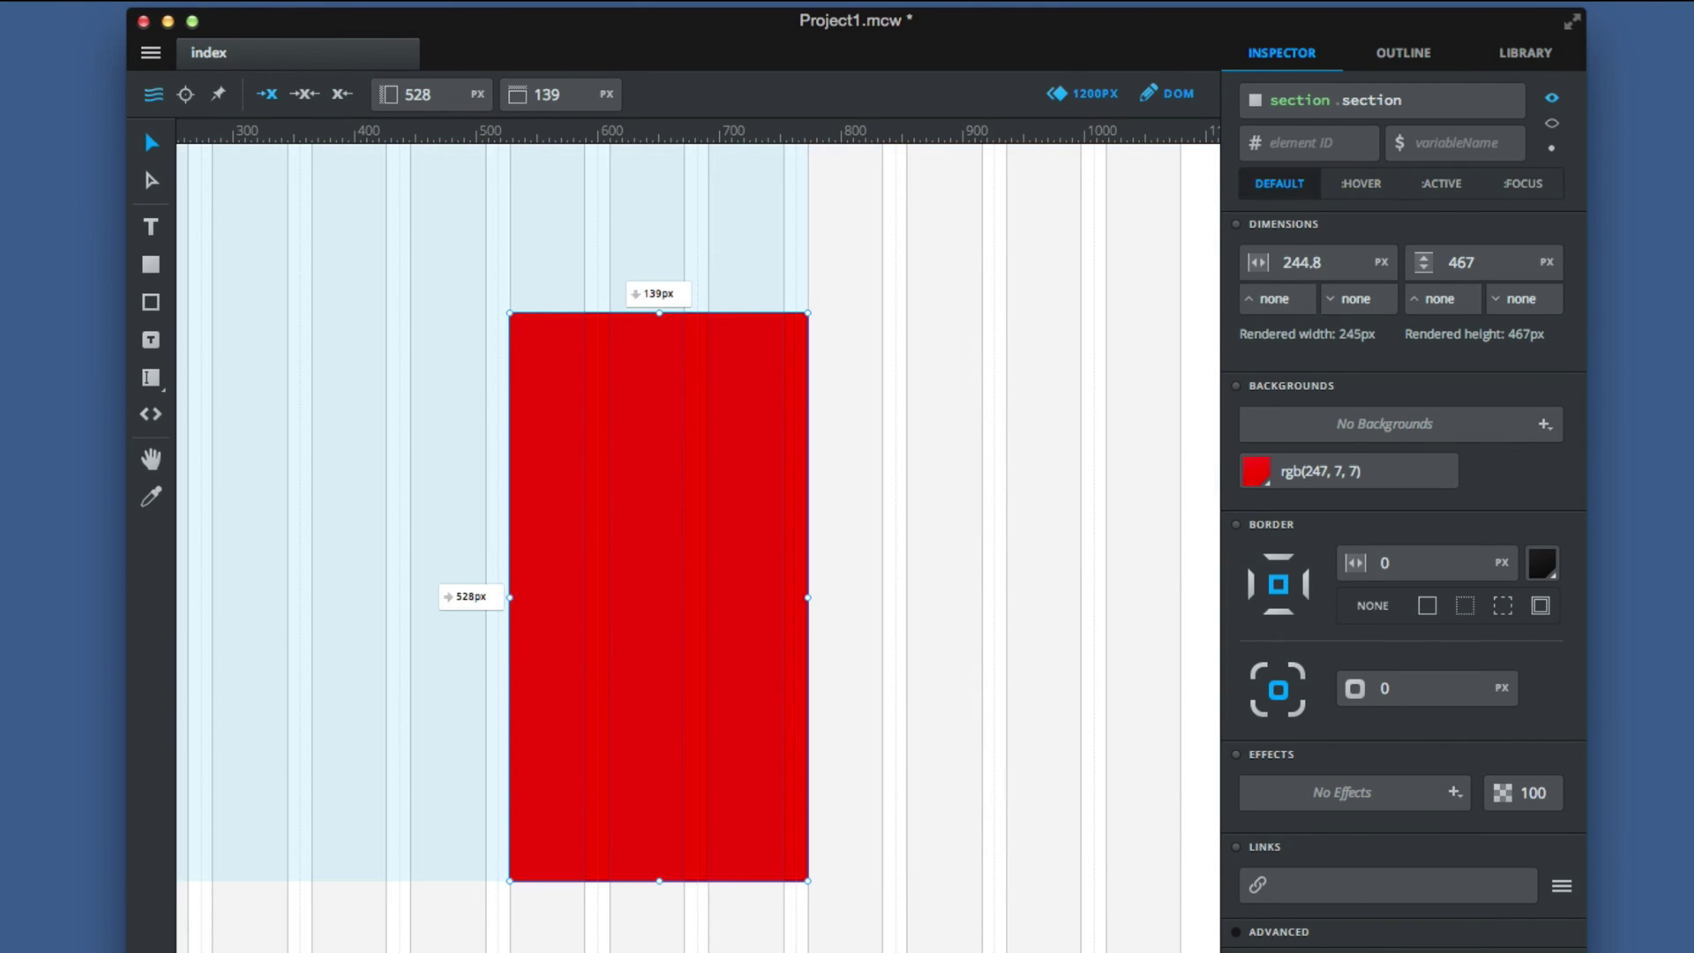
pyautogui.moveTo(883, 597); pyautogui.dragTo(983, 597)
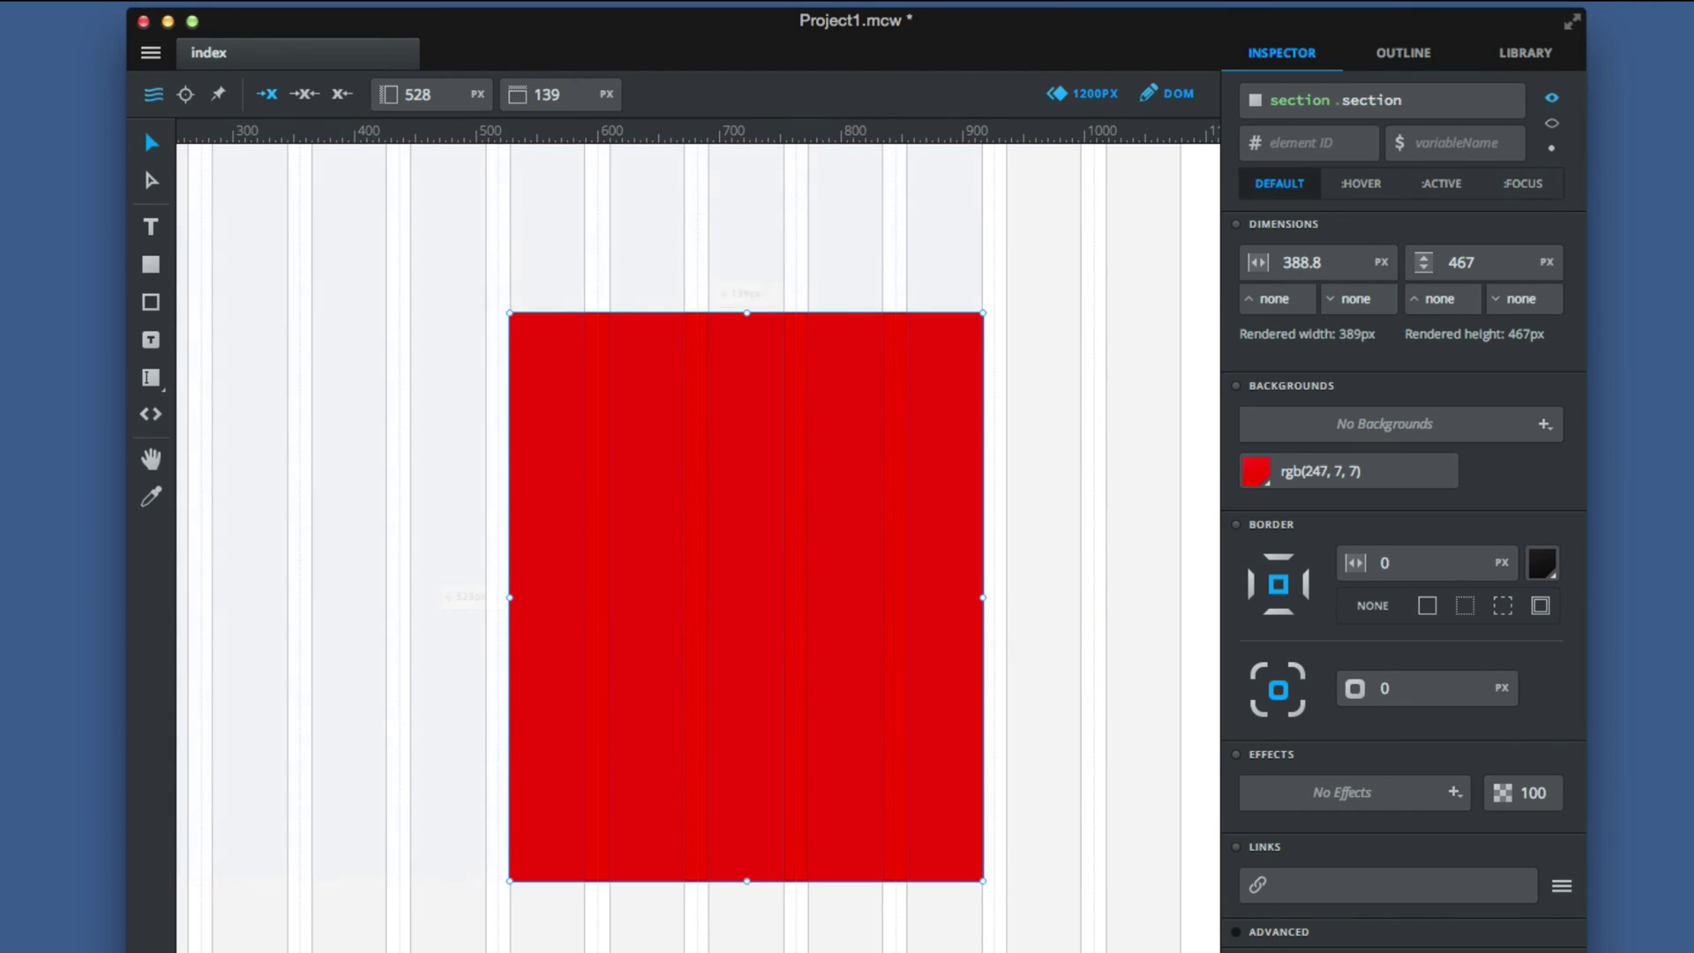